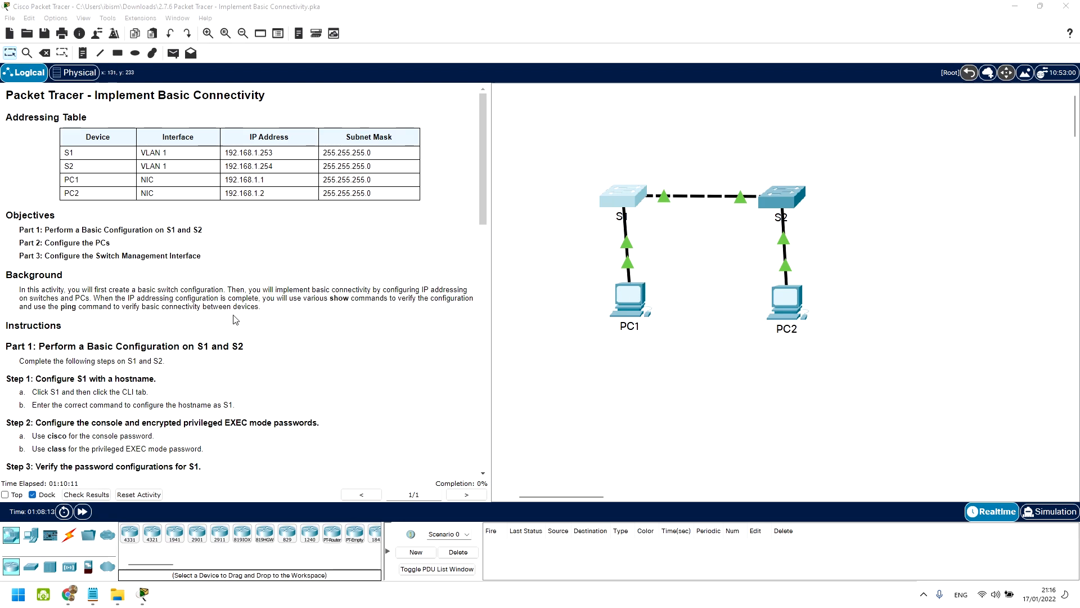
Step: Scroll the instructions to Step 3 and open switch S1's CLI console
{"action": "scroll", "coordinate": [166, 315], "scroll_direction": "down", "scroll_amount": 1}
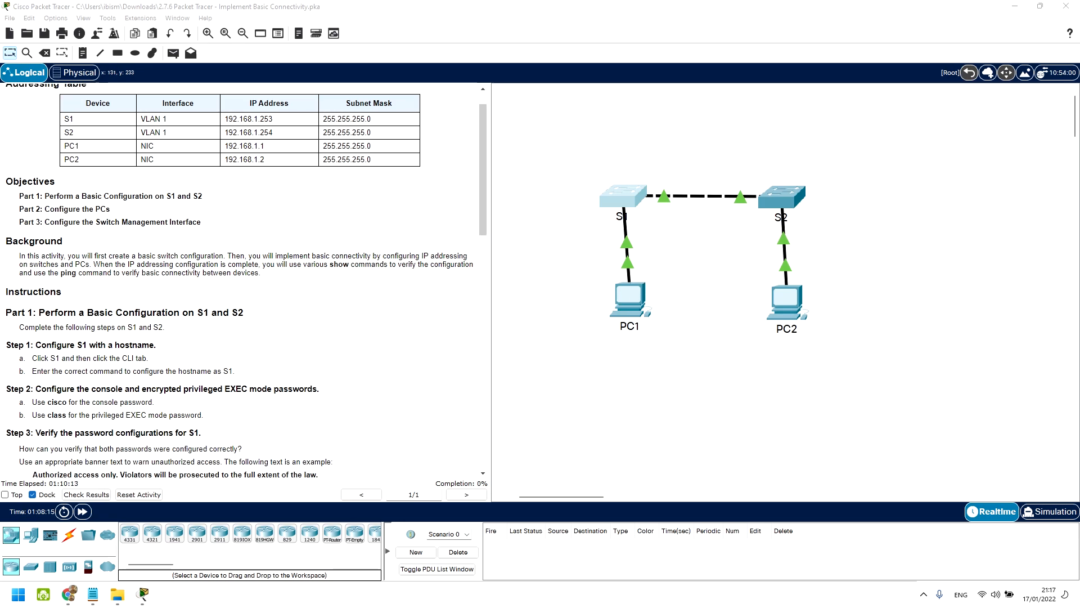
{"action": "left_click", "coordinate": [619, 194]}
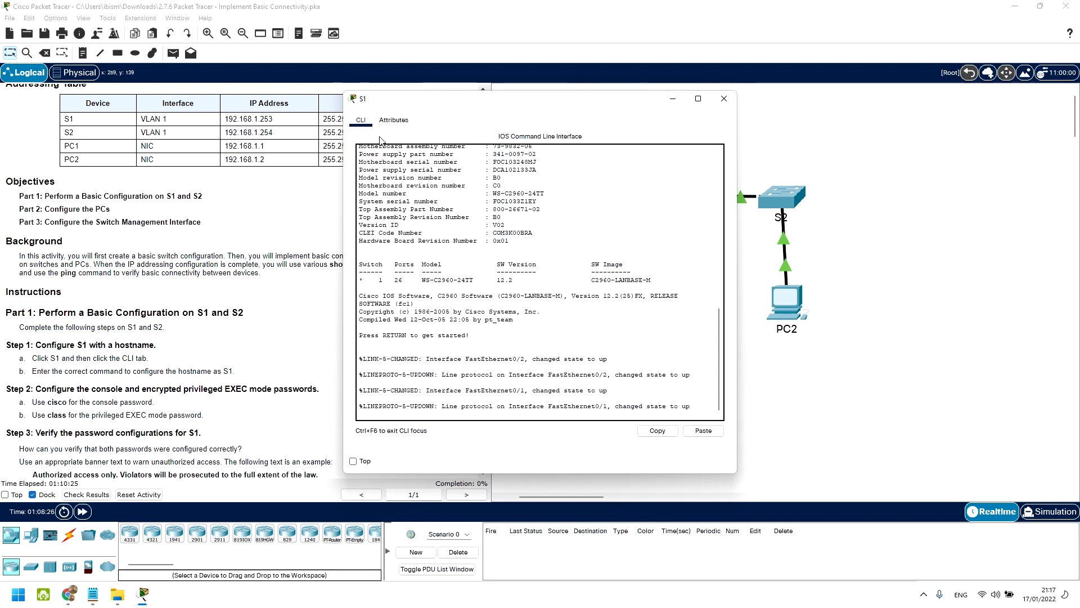
Step: Bring S1's console to the Switch> prompt, then select the Step 1b hostname instruction text
{"action": "key", "text": "Return"}
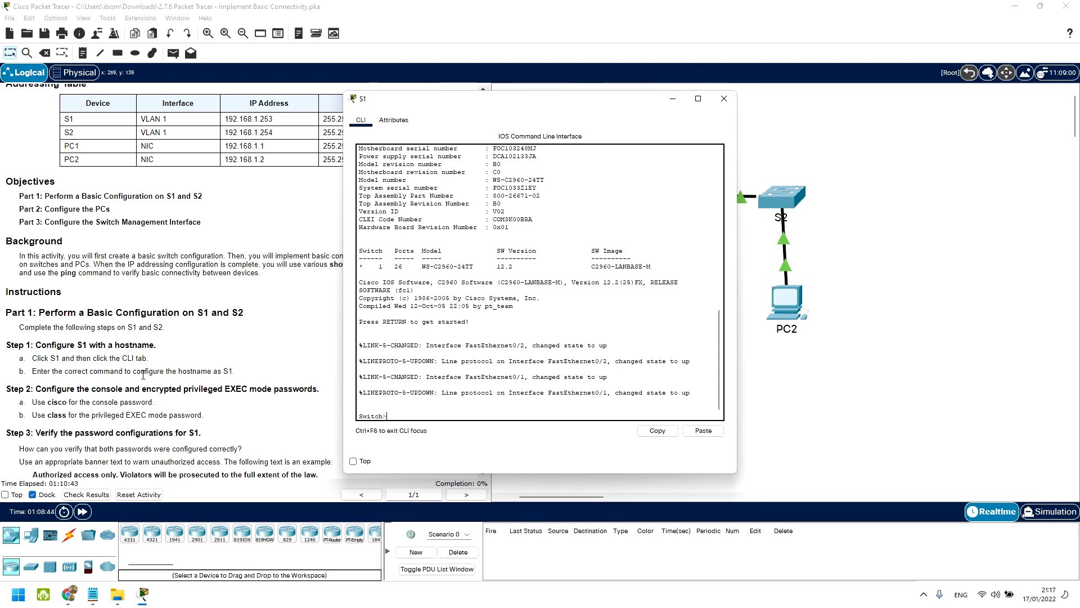
{"action": "left_click_drag", "start_coordinate": [52, 371], "coordinate": [149, 373]}
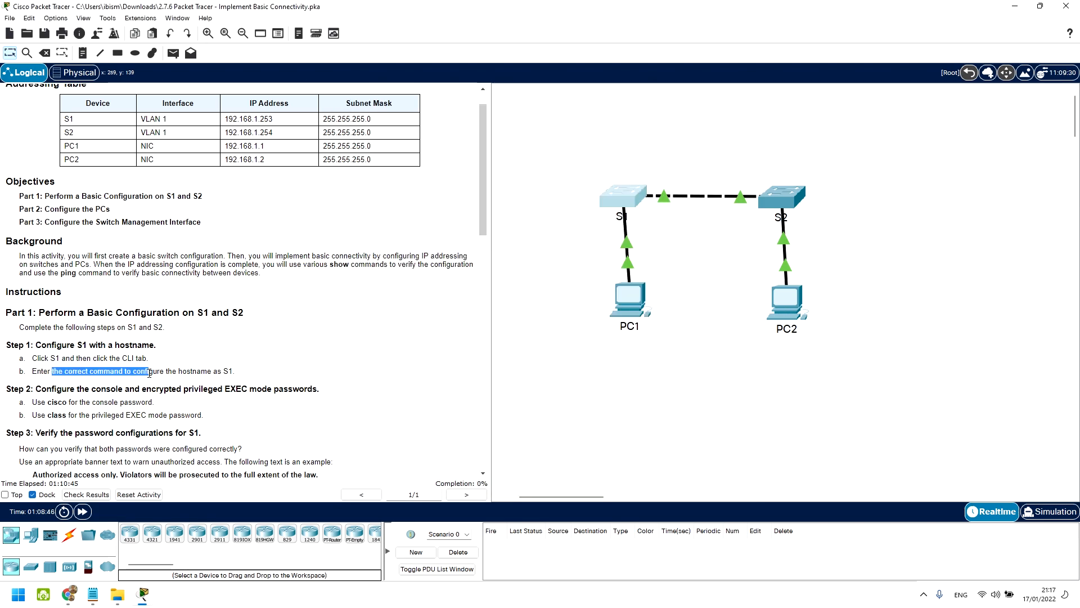
Step: On S1, enter global configuration mode and set the hostname to S1
{"action": "left_click", "coordinate": [602, 206]}
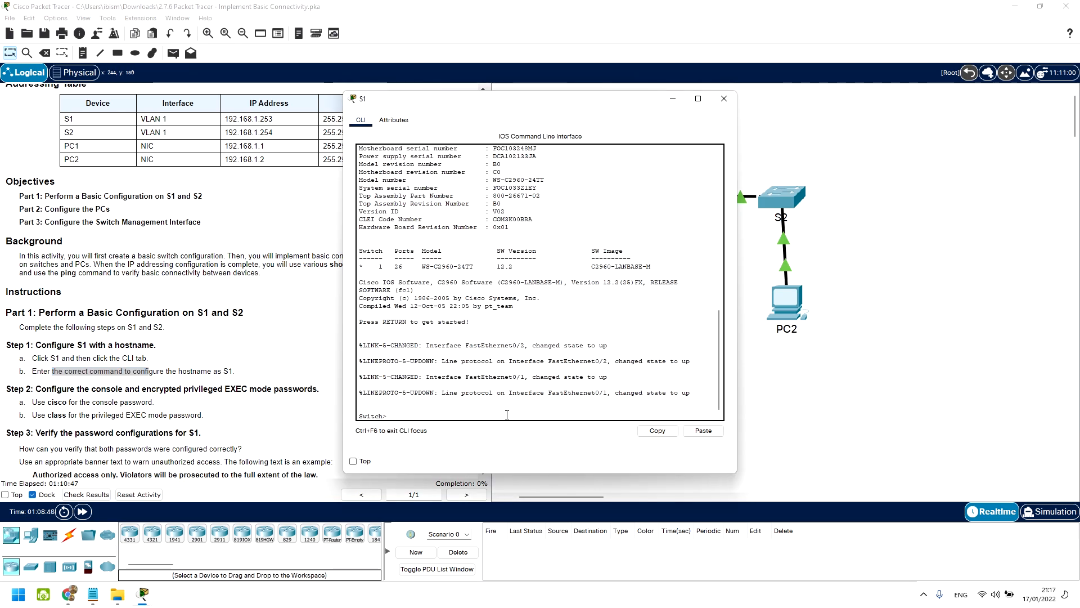
{"action": "type", "text": "en"}
{"action": "key", "text": "Return"}
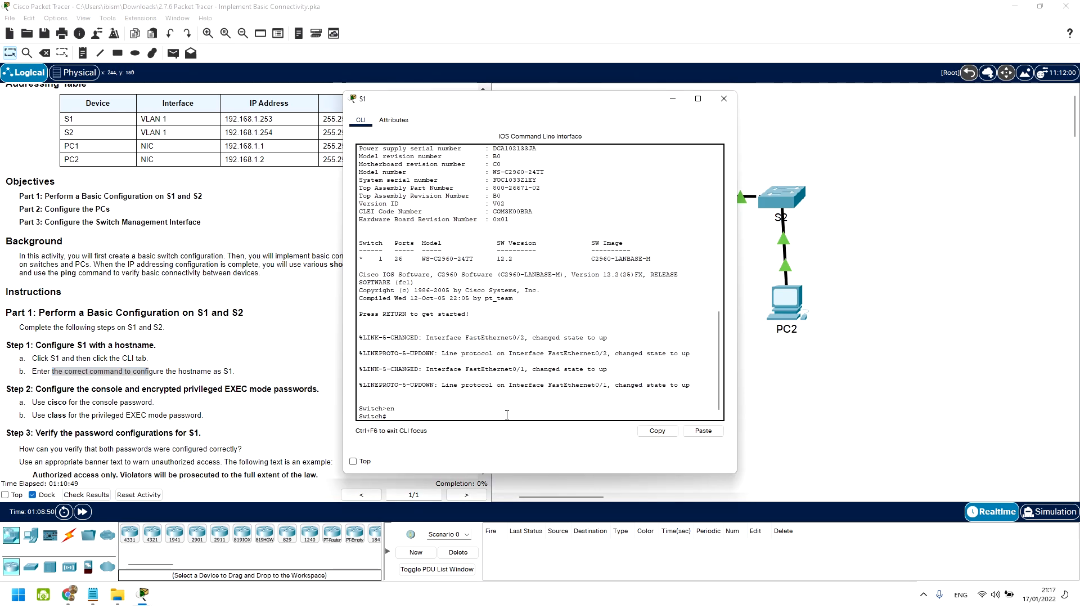
{"action": "type", "text": "conf"}
{"action": "key", "text": "Tab"}
{"action": "type", "text": "ter"}
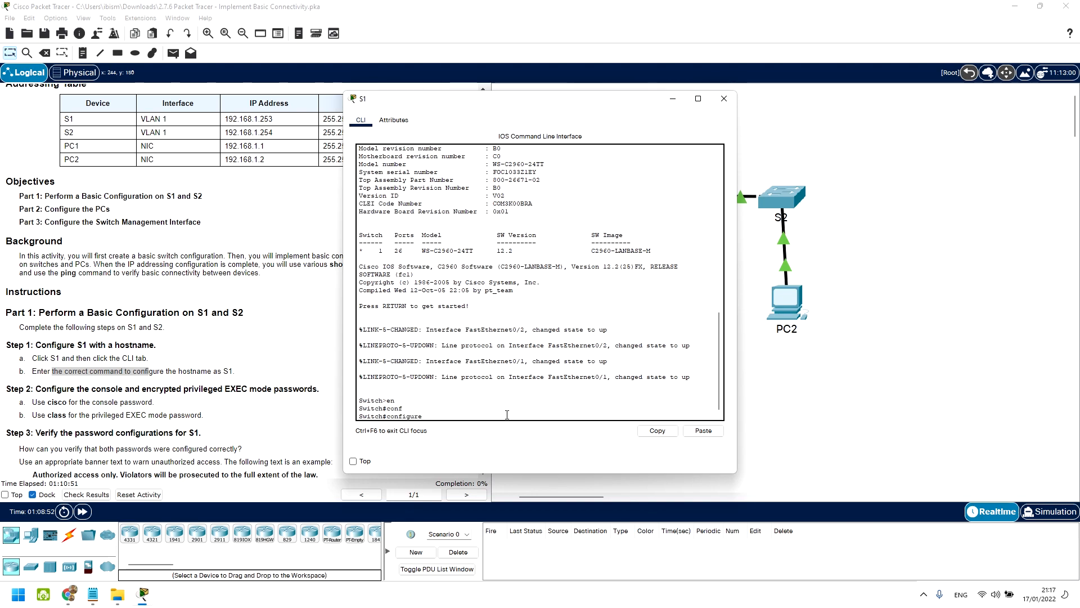
{"action": "key", "text": "Tab"}
{"action": "key", "text": "Return"}
{"action": "type", "text": "host"}
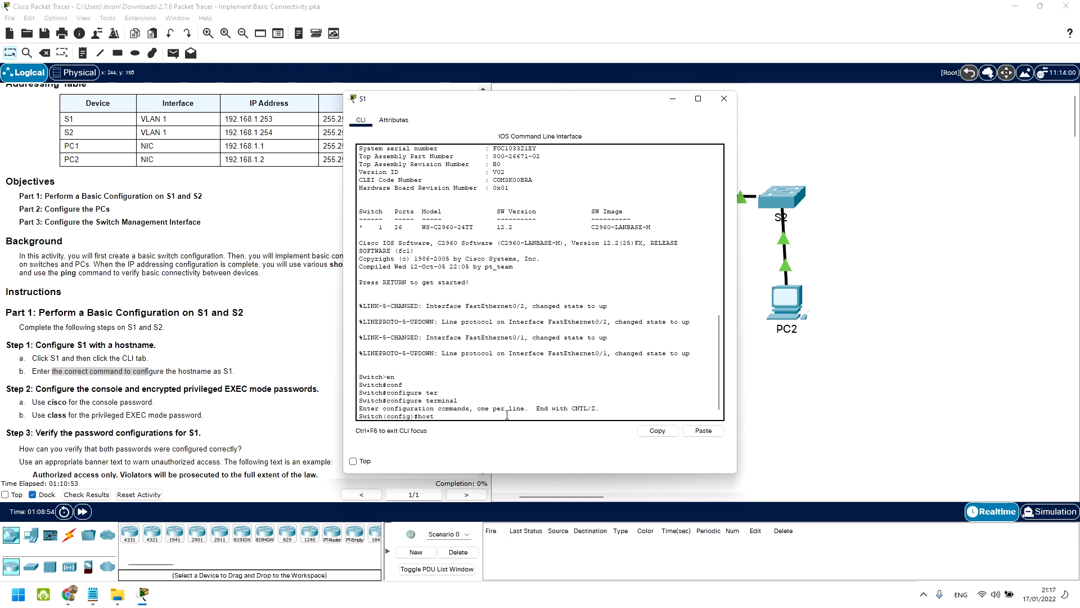
{"action": "key", "text": "Tab"}
{"action": "type", "text": "S1"}
{"action": "key", "text": "Return"}
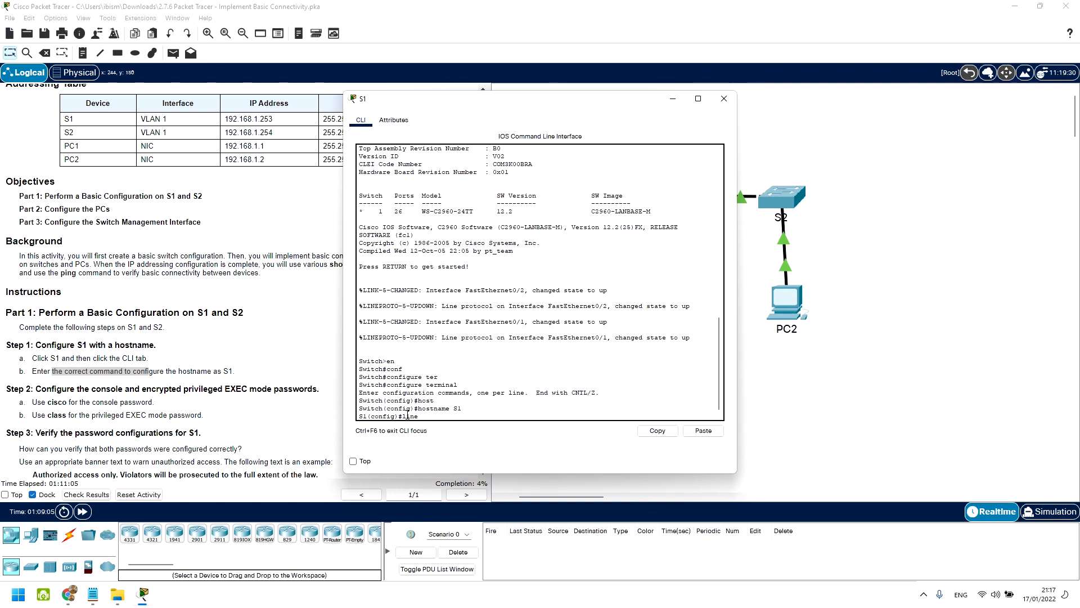
{"action": "type", "text": "n"}
{"action": "key", "text": "Tab"}
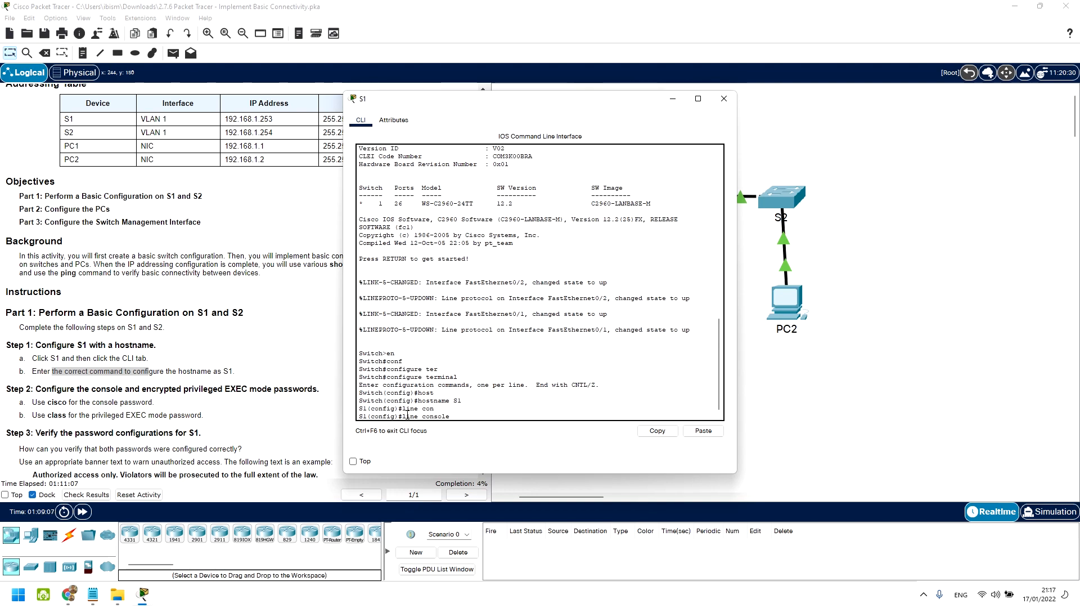
{"action": "type", "text": "0"}
{"action": "key", "text": "Return"}
{"action": "type", "text": "pass"}
{"action": "key", "text": "Tab"}
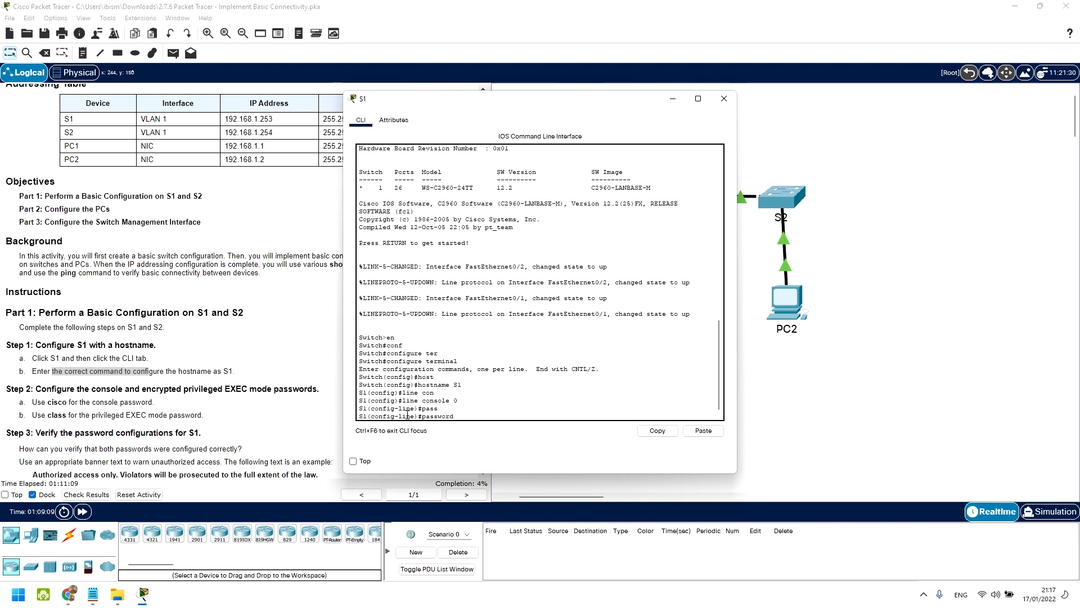
{"action": "type", "text": "cisco"}
{"action": "key", "text": "Return"}
{"action": "type", "text": "login"}
{"action": "key", "text": "Return"}
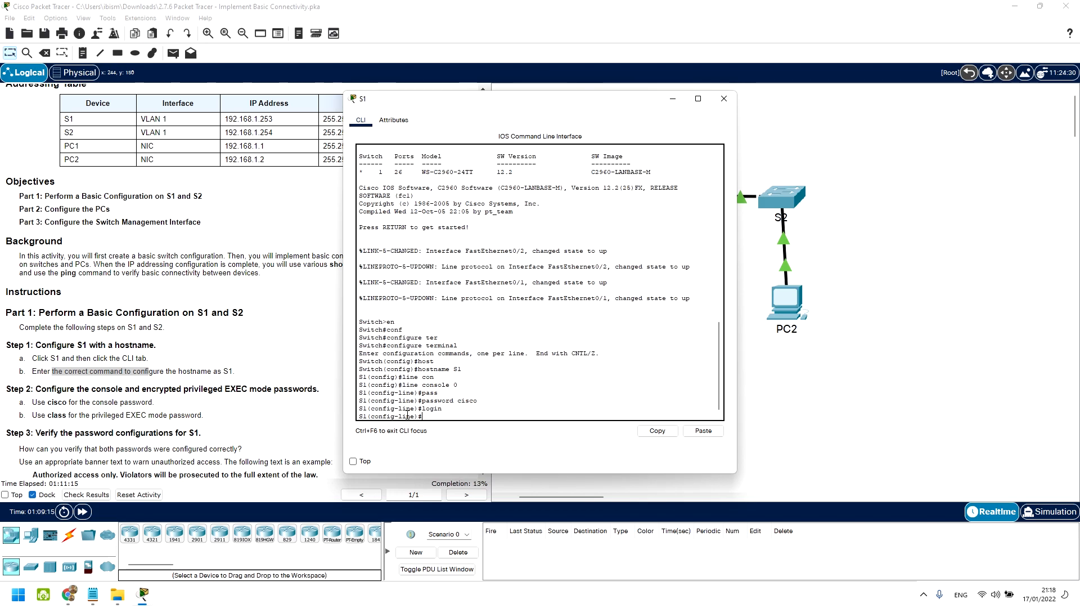
{"action": "type", "text": "exit"}
{"action": "key", "text": "Return"}
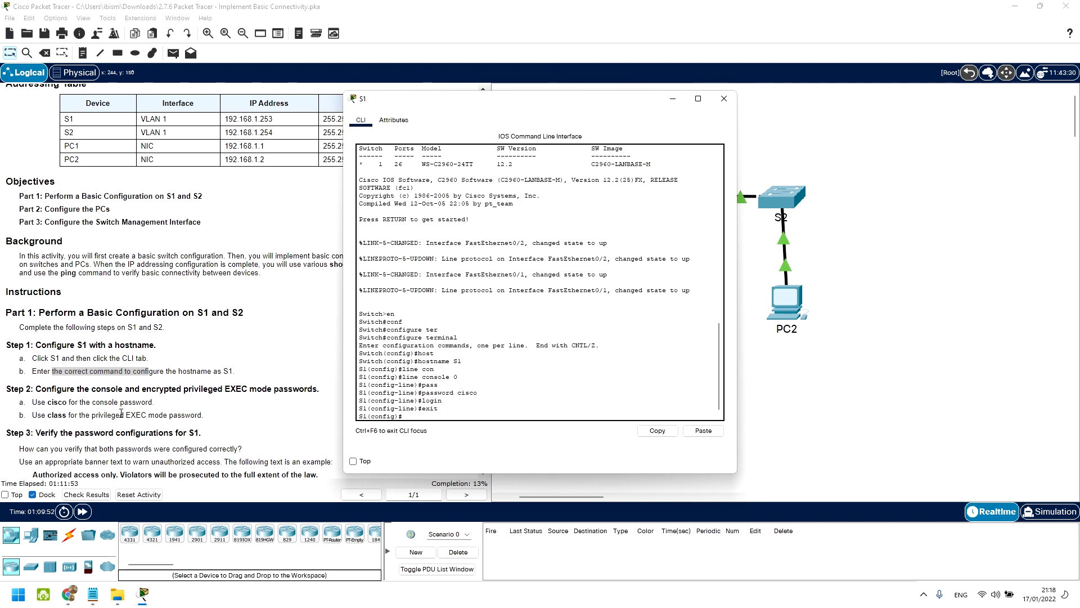
{"action": "left_click_drag", "start_coordinate": [180, 389], "coordinate": [151, 386]}
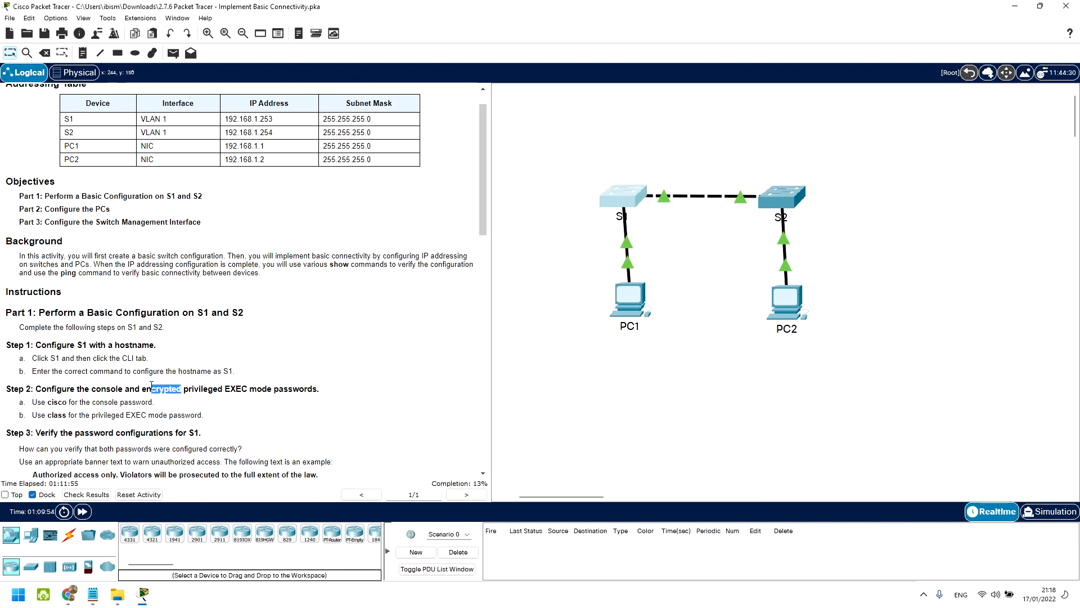
{"action": "left_click", "coordinate": [625, 203]}
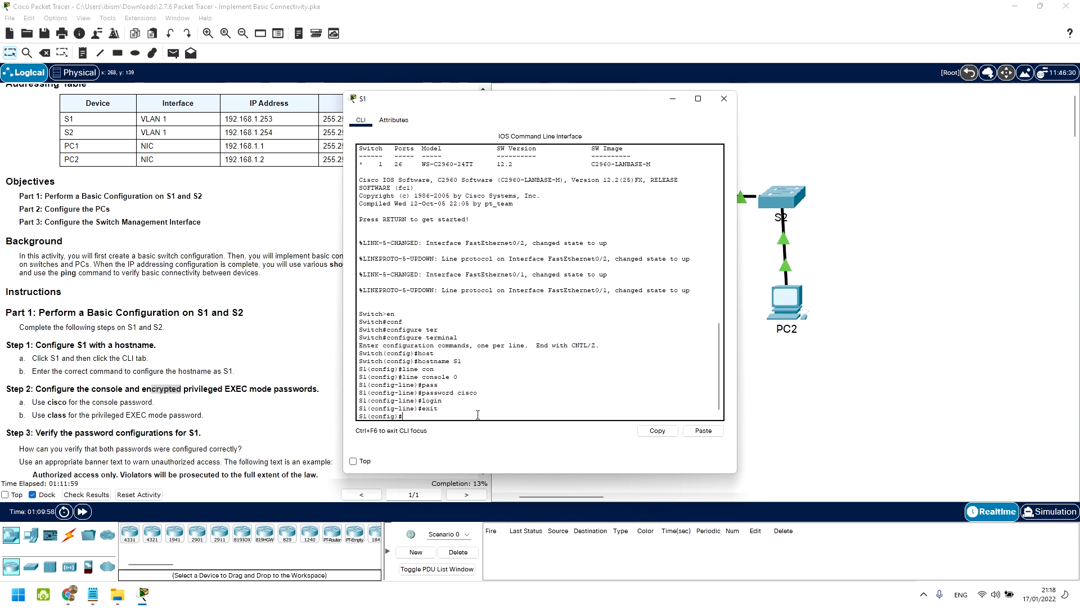
{"action": "type", "text": "ena"}
{"action": "key", "text": "Tab"}
{"action": "type", "text": "se"}
{"action": "key", "text": "Tab"}
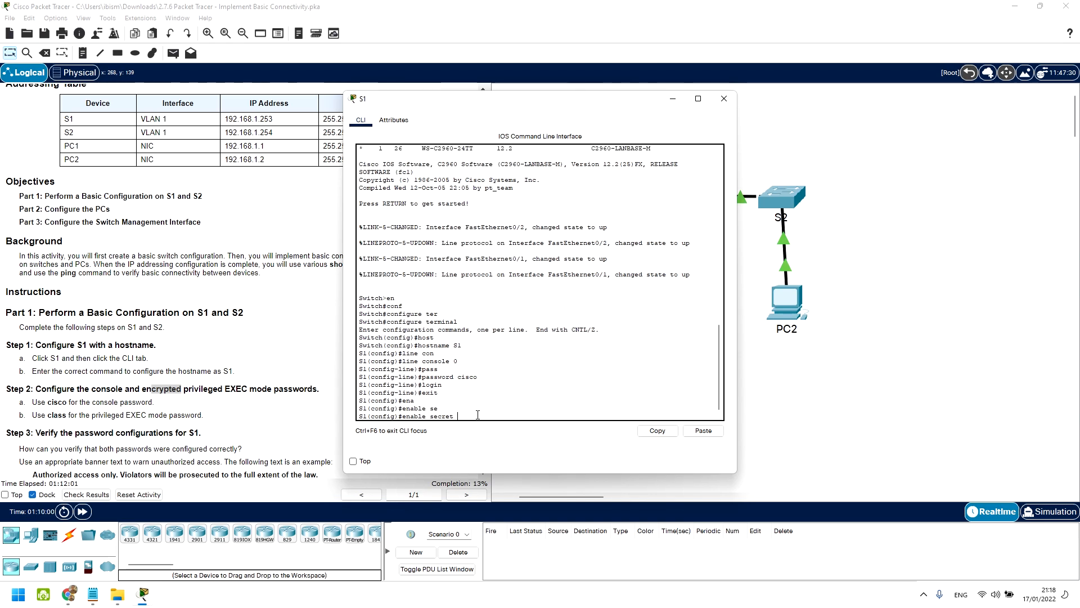
{"action": "type", "text": "pass"}
{"action": "key", "text": "Tab"}
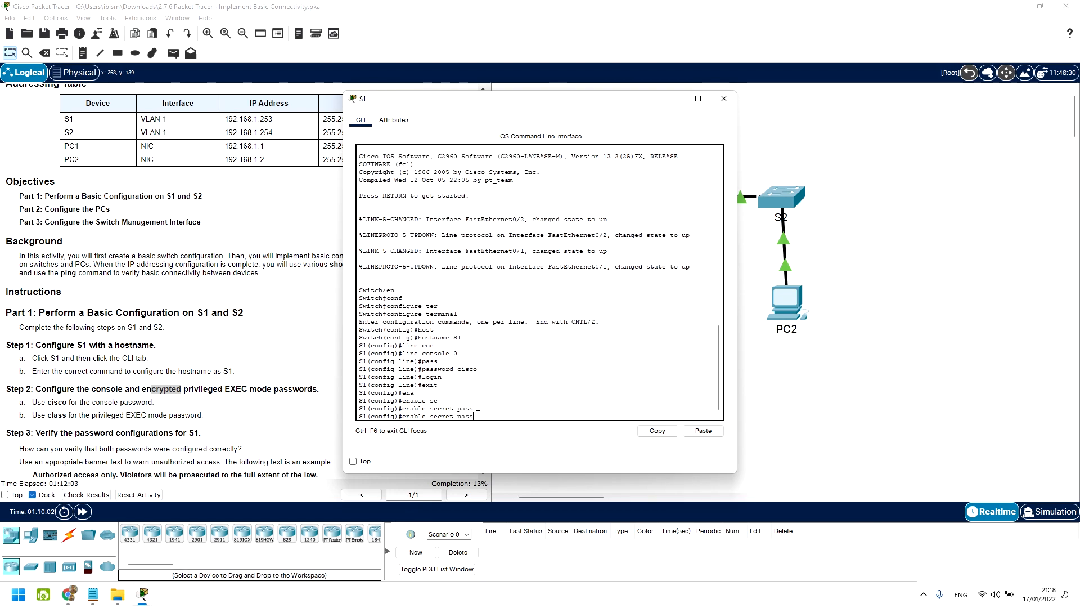
{"action": "key", "text": "BackSpace"}
{"action": "key", "text": "BackSpace"}
{"action": "key", "text": "BackSpace"}
{"action": "key", "text": "BackSpace"}
{"action": "type", "text": "class"}
{"action": "key", "text": "Return"}
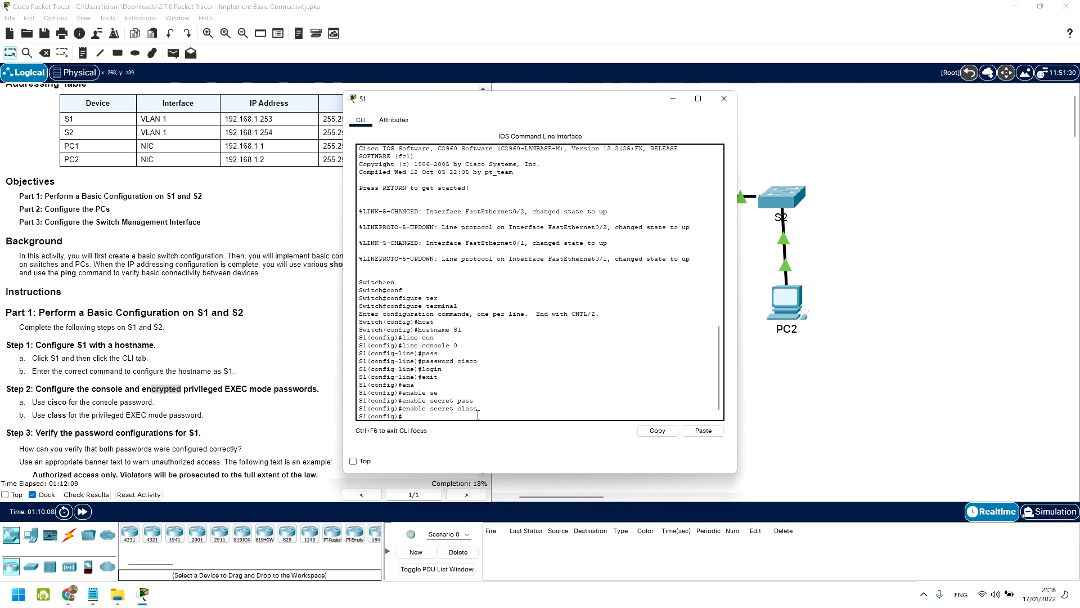
Step: Scroll the instructions to Step 4 and exit configuration mode and the console session
{"action": "scroll", "coordinate": [147, 429], "scroll_direction": "down", "scroll_amount": 2}
{"action": "scroll", "coordinate": [148, 430], "scroll_direction": "down", "scroll_amount": 1}
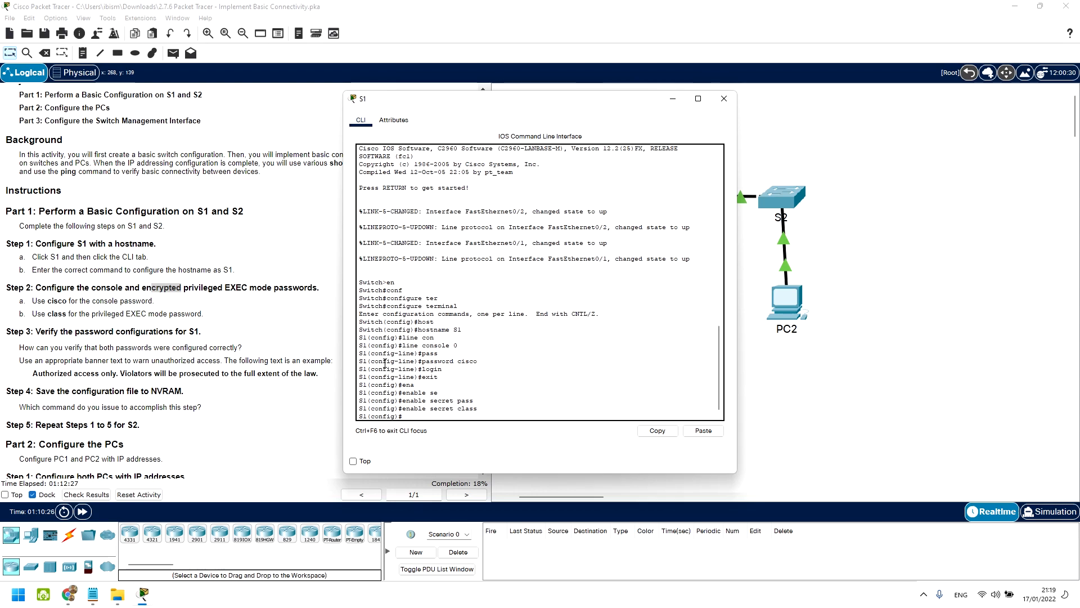
{"action": "type", "text": "xit"}
{"action": "key", "text": "Return"}
{"action": "type", "text": "exit"}
{"action": "key", "text": "Return"}
{"action": "key", "text": "Return"}
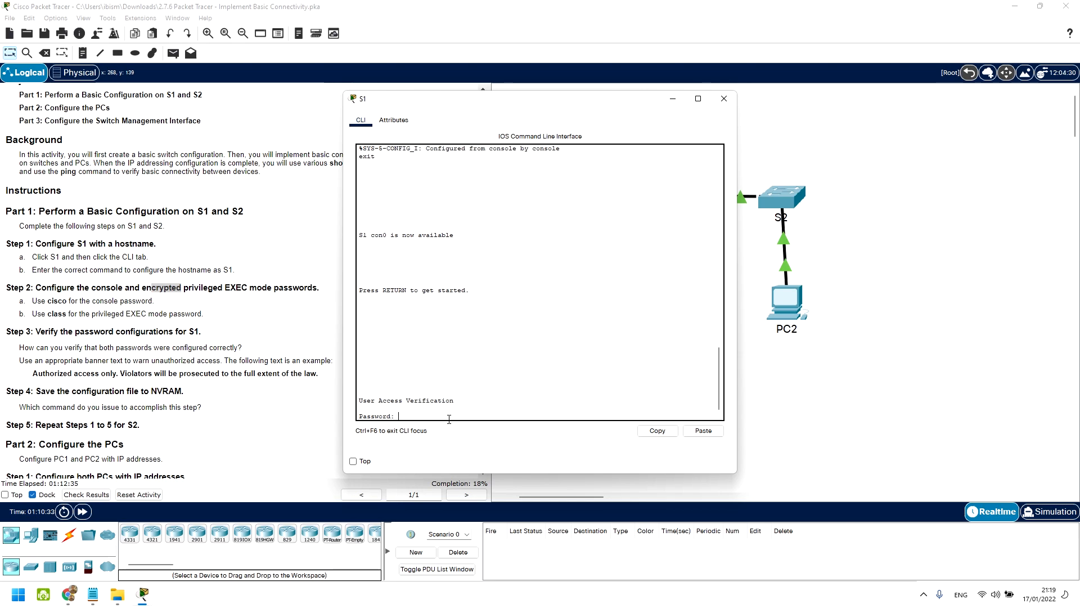
{"action": "key", "text": "Return"}
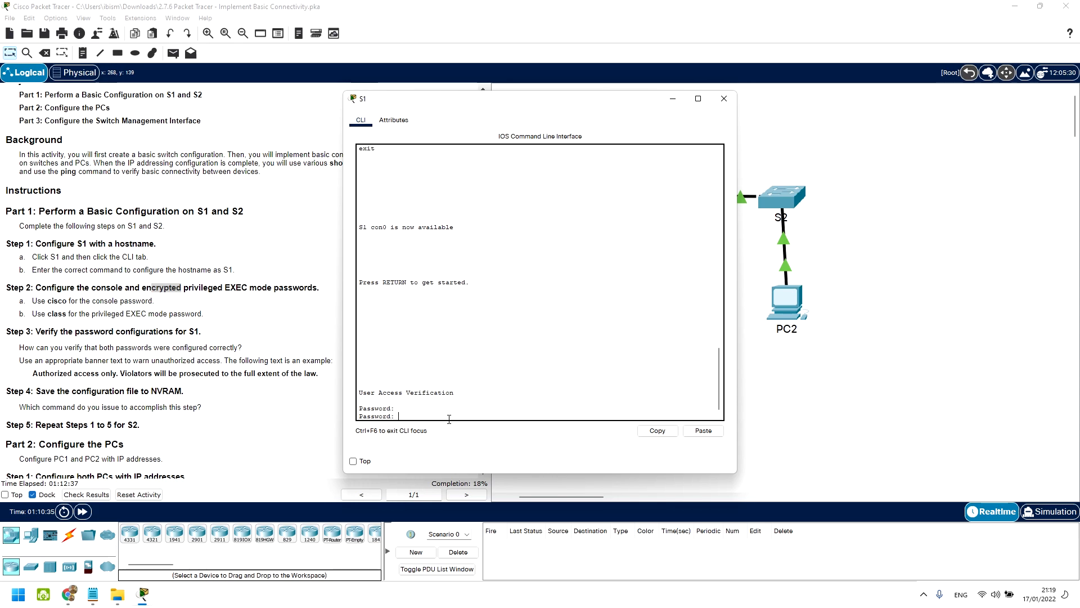
{"action": "type", "text": "cisco"}
{"action": "key", "text": "Return"}
{"action": "type", "text": "en"}
{"action": "key", "text": "Return"}
{"action": "type", "text": "class"}
{"action": "key", "text": "Return"}
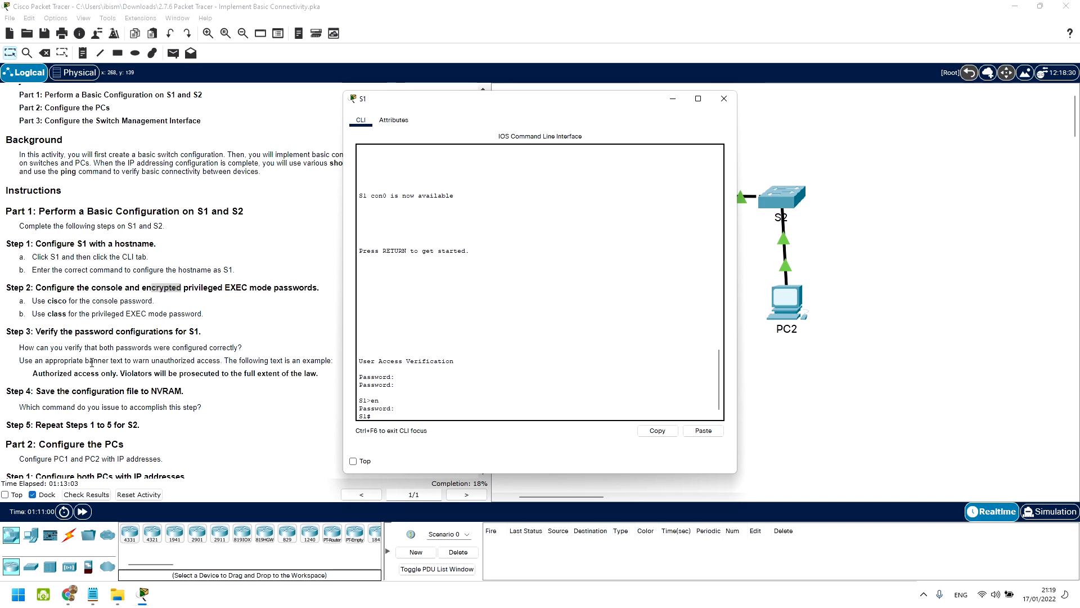
{"action": "left_click_drag", "start_coordinate": [51, 360], "coordinate": [308, 358]}
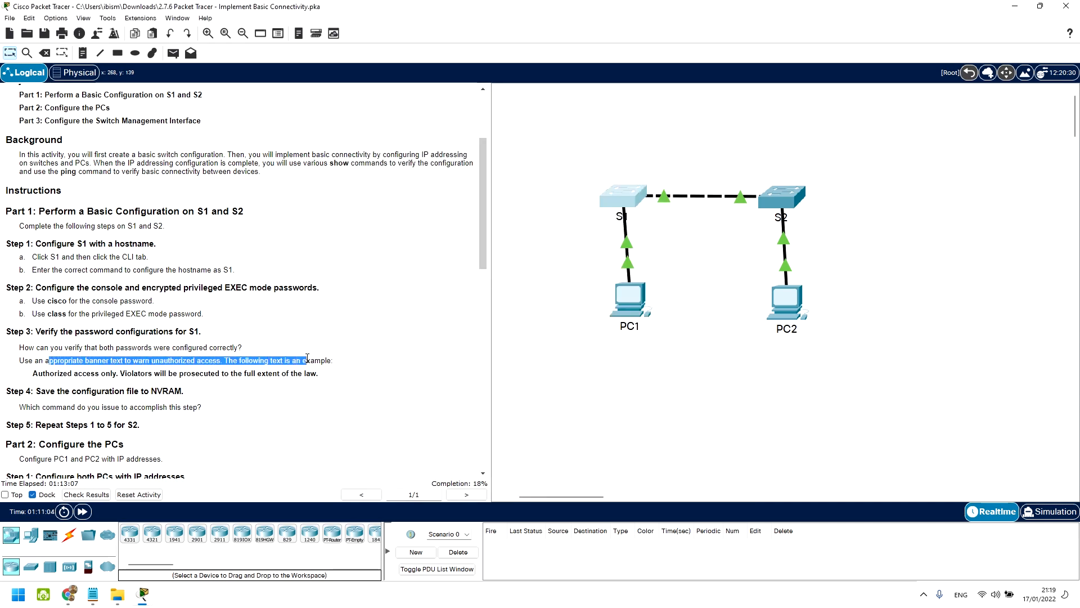
Step: Set S1's MOTD banner, delimited by #, to the unauthorized-access warning about prosecution
{"action": "left_click_drag", "start_coordinate": [38, 373], "coordinate": [133, 376]}
{"action": "left_click_drag", "start_coordinate": [58, 374], "coordinate": [209, 375]}
{"action": "left_click", "coordinate": [628, 209]}
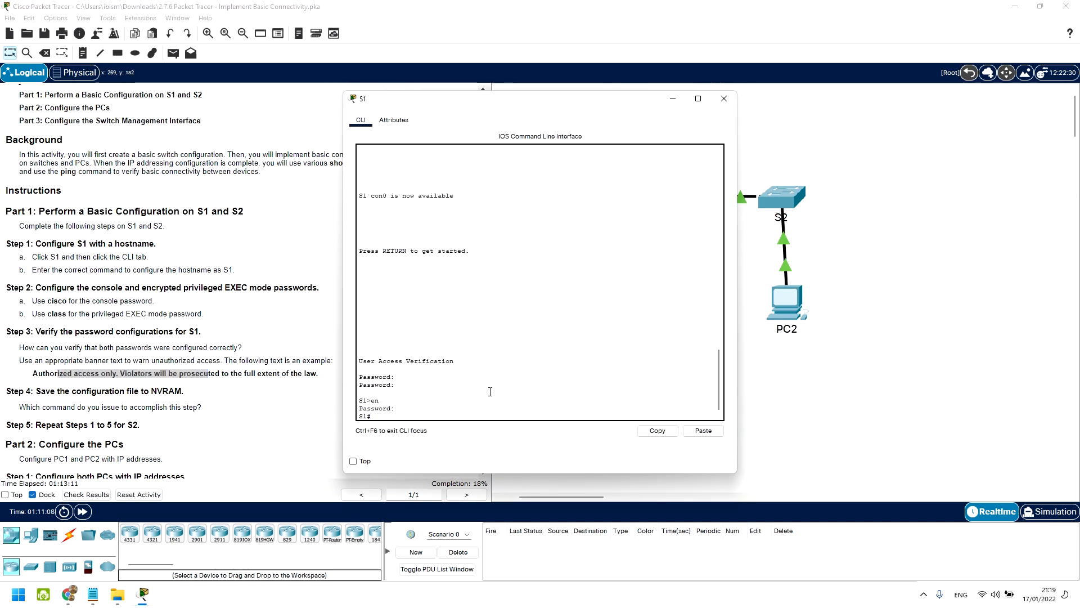
{"action": "type", "text": "conf"}
{"action": "key", "text": "Tab"}
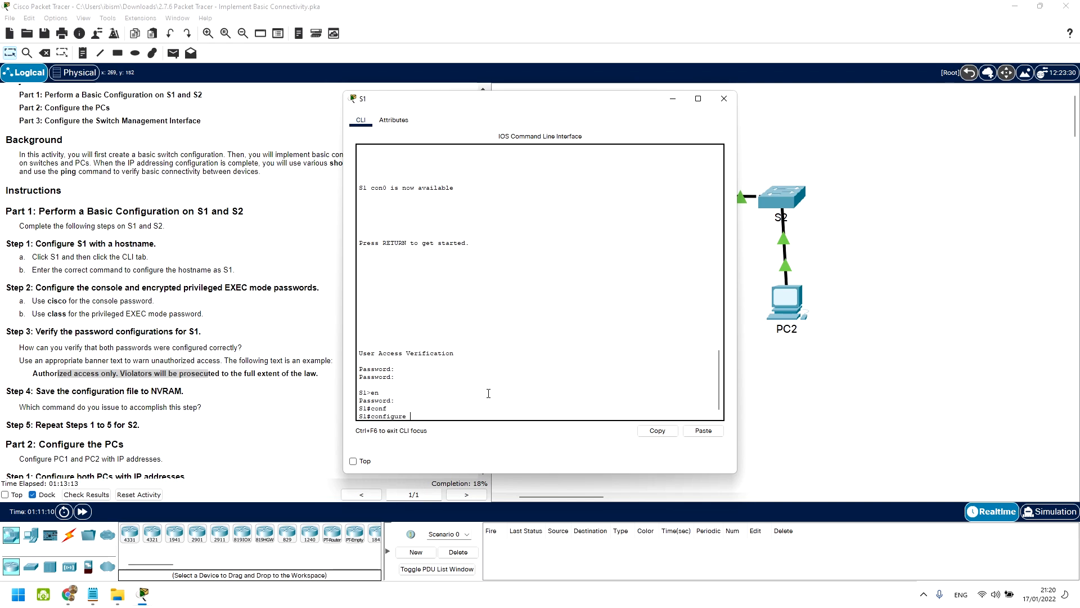
{"action": "type", "text": "ter"}
{"action": "key", "text": "Tab"}
{"action": "key", "text": "Return"}
{"action": "type", "text": "b"}
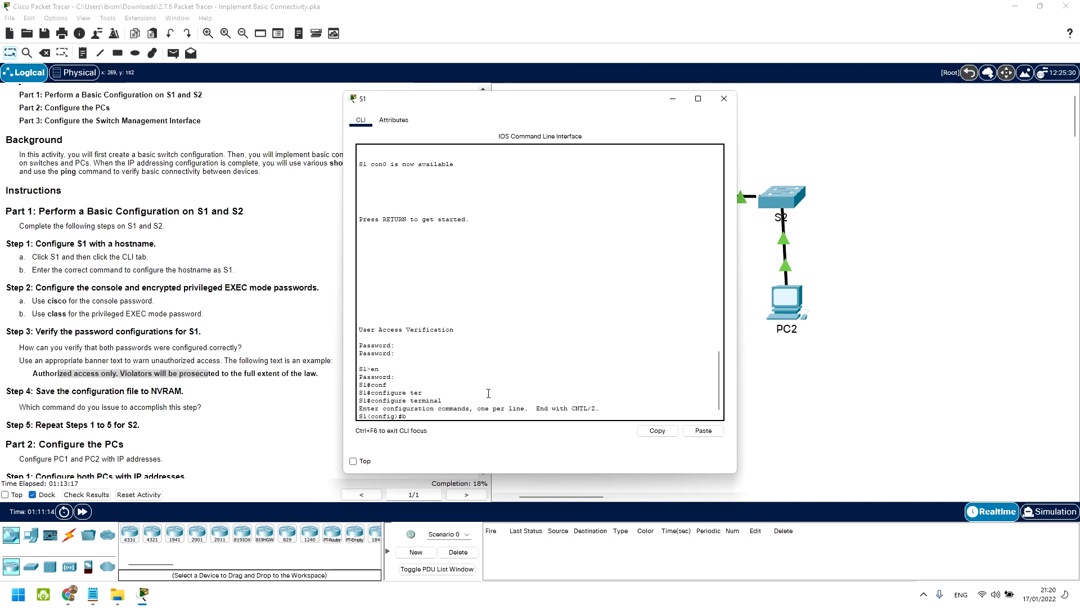
{"action": "type", "text": "an"}
{"action": "key", "text": "Tab"}
{"action": "type", "text": "motd"}
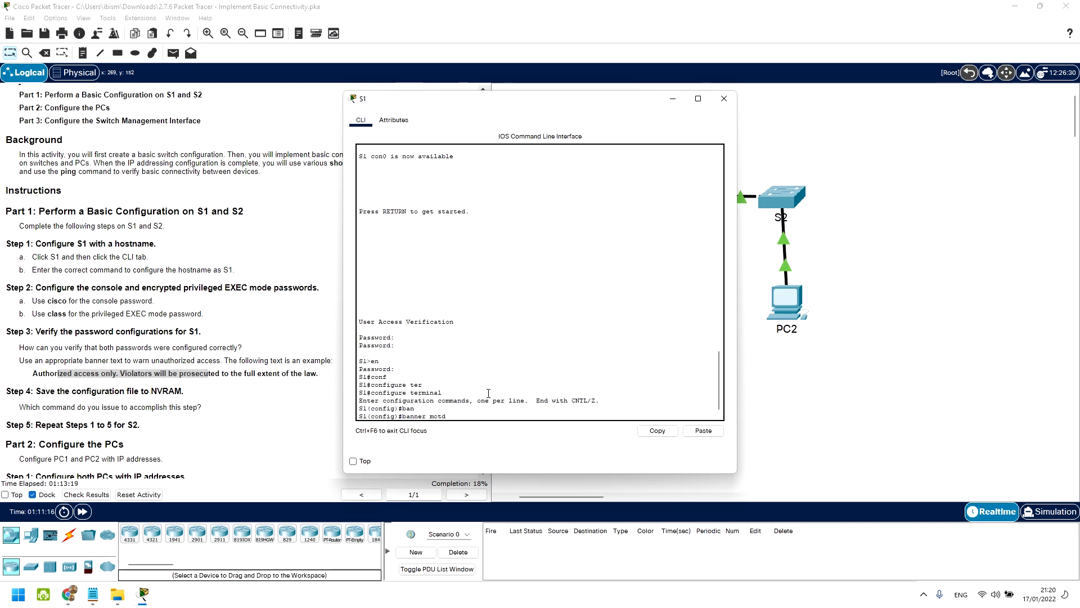
{"action": "type", "text": " #"}
{"action": "key", "text": "Return"}
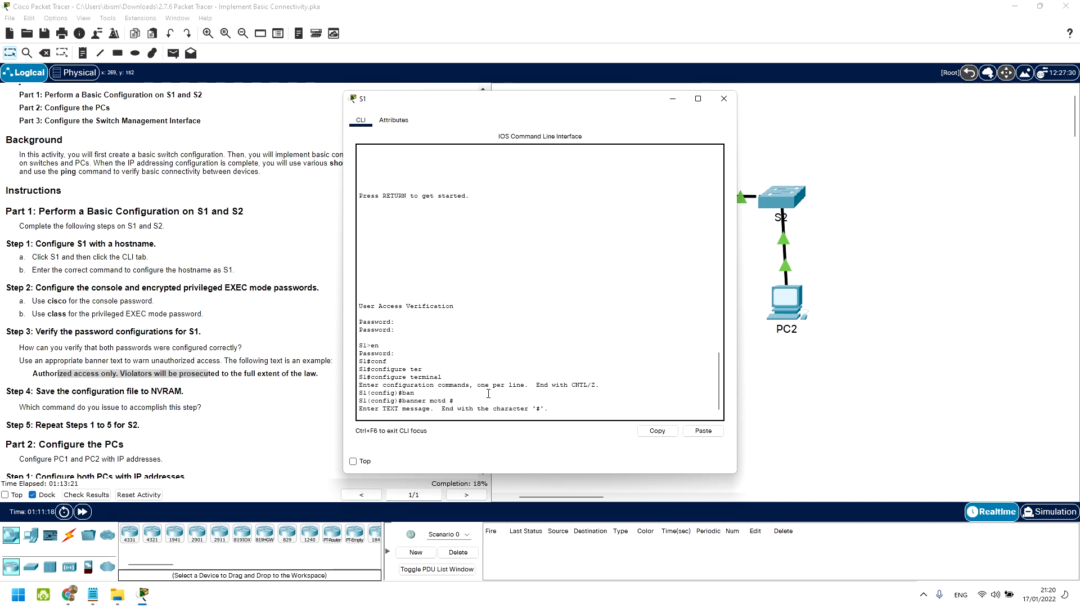
{"action": "type", "text": "Autho"}
{"action": "type", "text": "riz"}
{"action": "type", "text": "zed"}
{"action": "type", "text": " access"}
{"action": "type", "text": " onl"}
{"action": "type", "text": "y. Violators"}
{"action": "type", "text": " wil"}
{"action": "type", "text": "l be pro"}
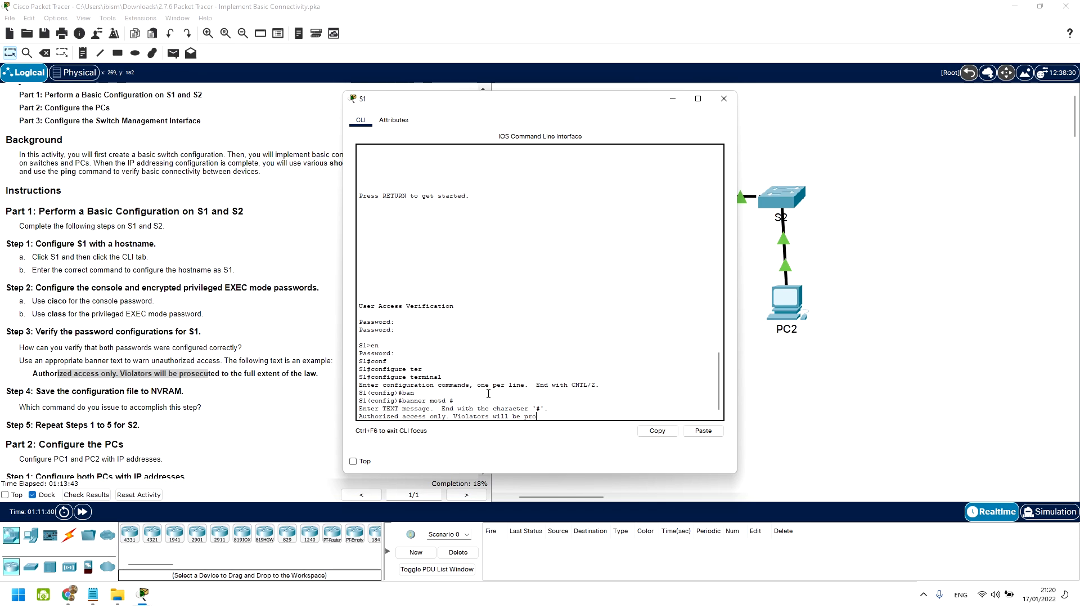
{"action": "type", "text": "secuted to the"}
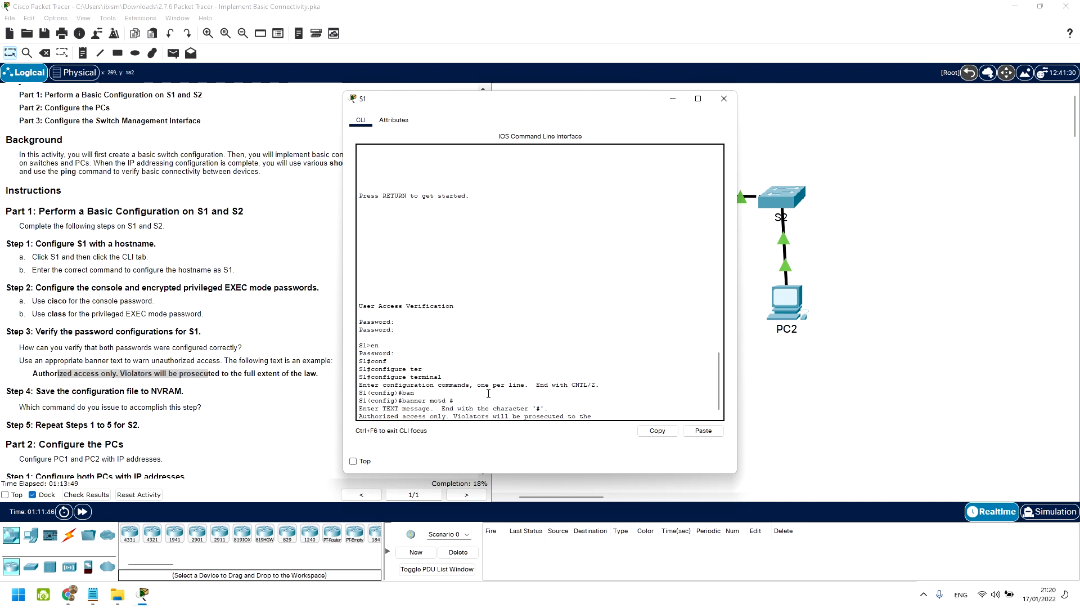
{"action": "type", "text": " full extent of the law"}
{"action": "key", "text": "Return"}
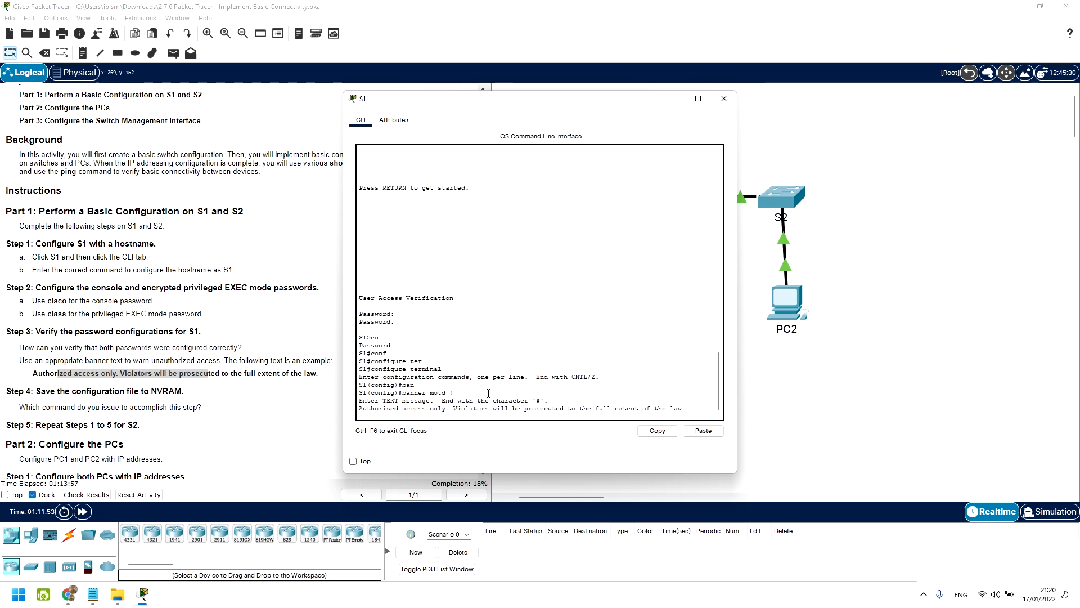
{"action": "type", "text": "#"}
{"action": "key", "text": "Return"}
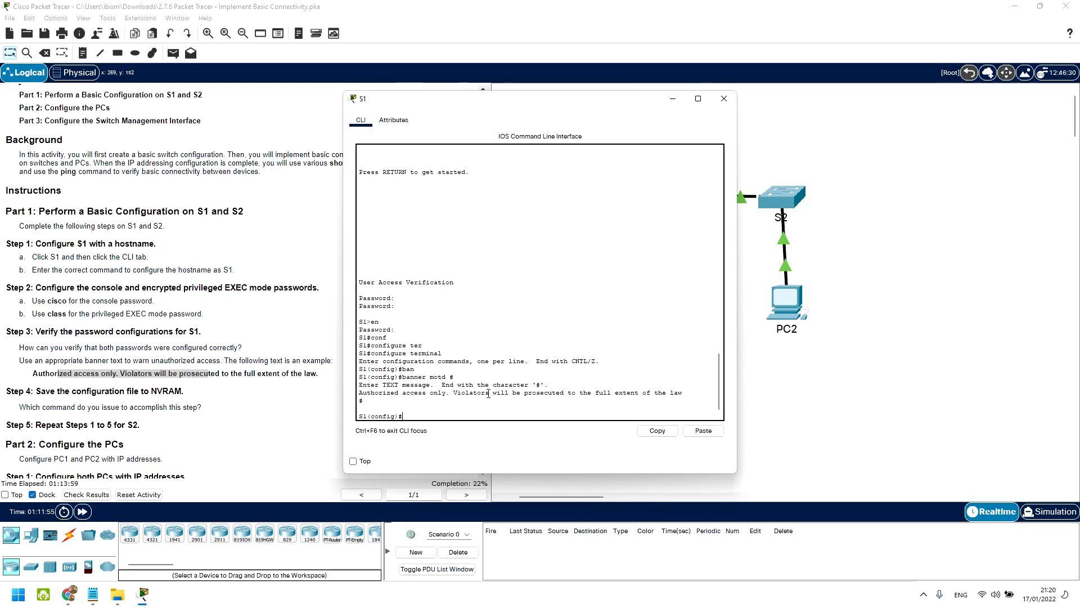
Step: Exit configuration mode and the console session, then restart it to display the banner
{"action": "type", "text": "exit"}
{"action": "key", "text": "Return"}
{"action": "key", "text": "Return"}
{"action": "type", "text": "exit"}
{"action": "key", "text": "Return"}
{"action": "key", "text": "Return"}
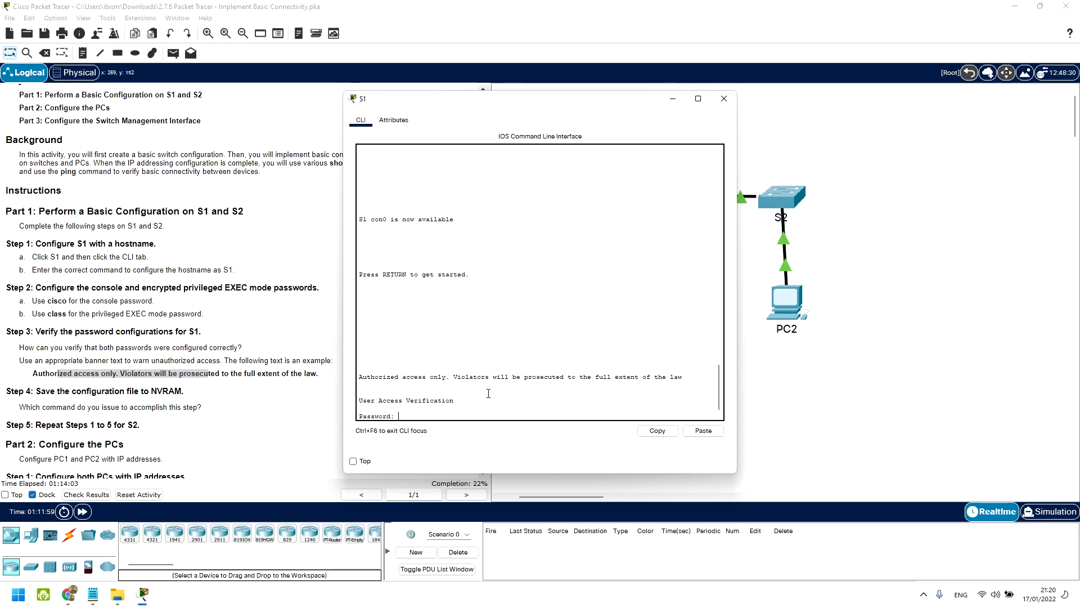
{"action": "left_click_drag", "start_coordinate": [684, 379], "coordinate": [346, 378]}
{"action": "left_click", "coordinate": [418, 407]}
{"action": "type", "text": "cisco"}
{"action": "key", "text": "Return"}
{"action": "type", "text": "en"}
{"action": "key", "text": "Return"}
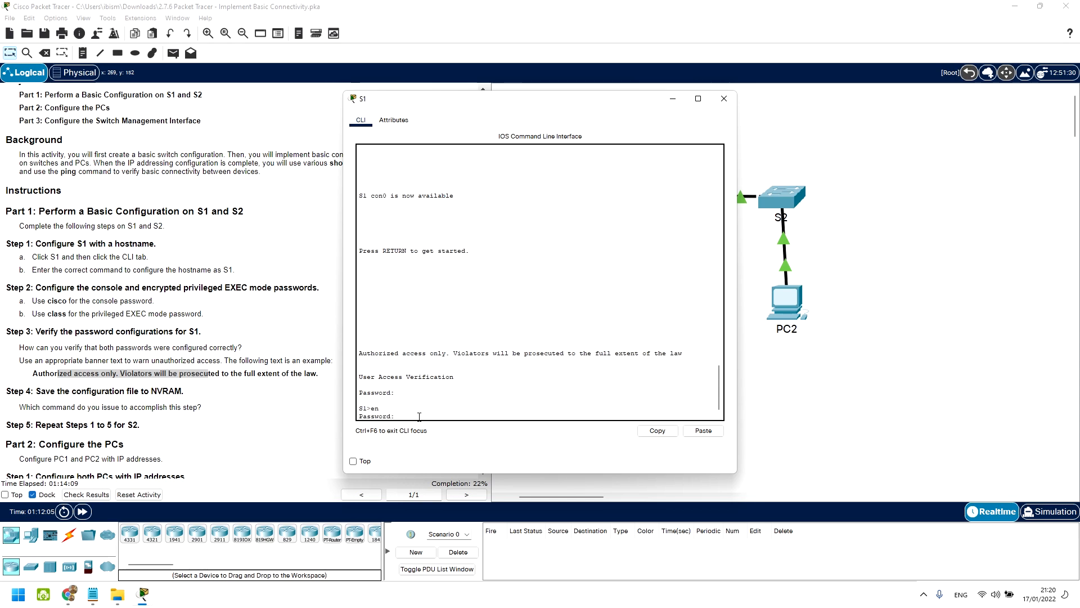
{"action": "type", "text": "class"}
{"action": "key", "text": "Return"}
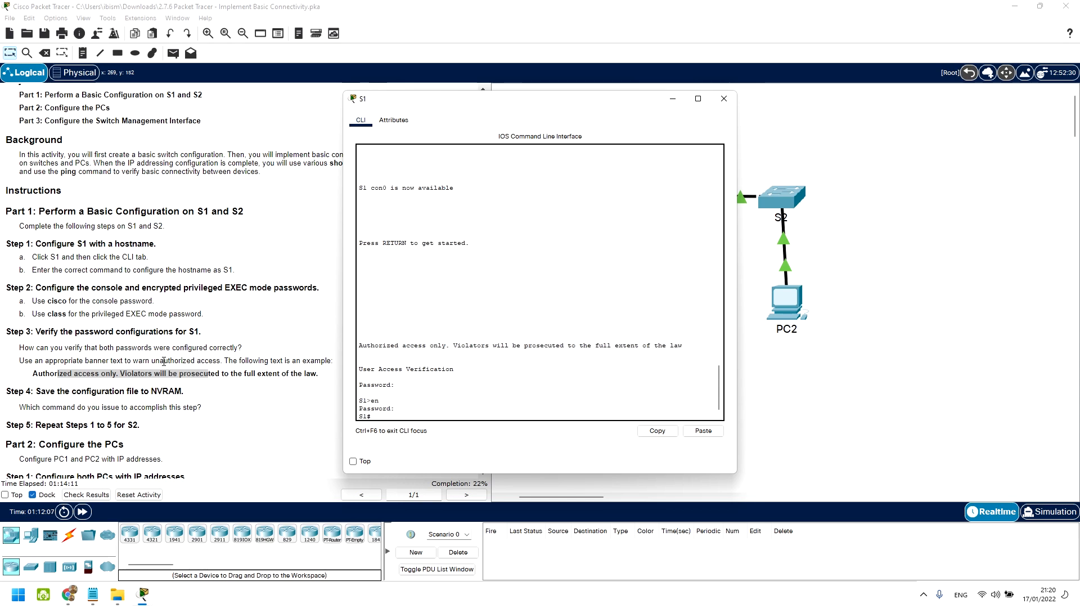
{"action": "scroll", "coordinate": [95, 355], "scroll_direction": "down", "scroll_amount": 1}
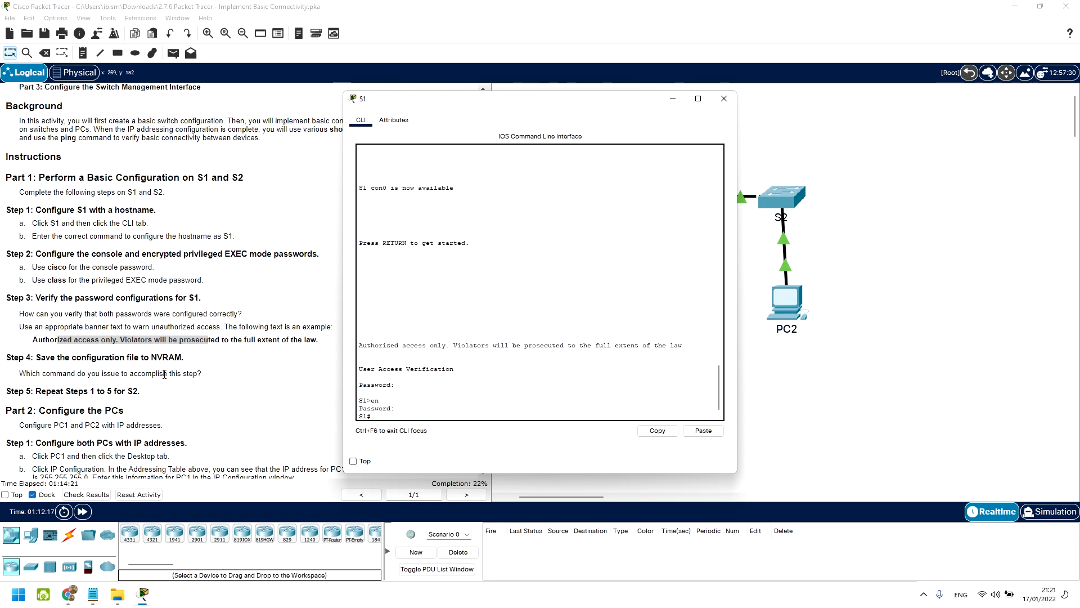
{"action": "left_click", "coordinate": [167, 374]}
{"action": "left_click_drag", "start_coordinate": [167, 374], "coordinate": [177, 374]}
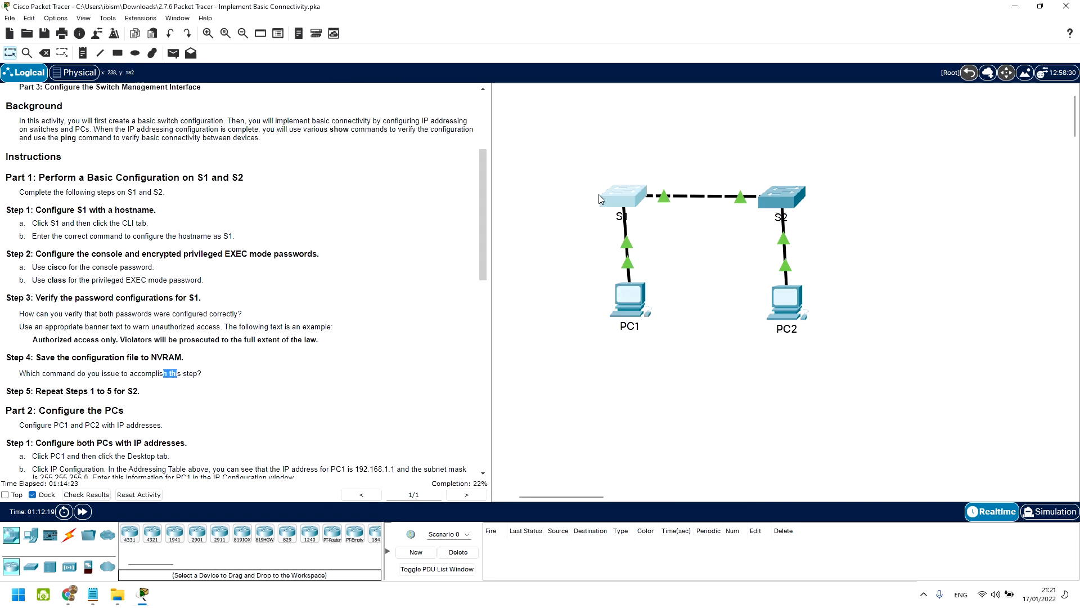
Step: Copy S1's running-config to startup-config with the default filename, then move the console off S2
{"action": "left_click", "coordinate": [613, 199]}
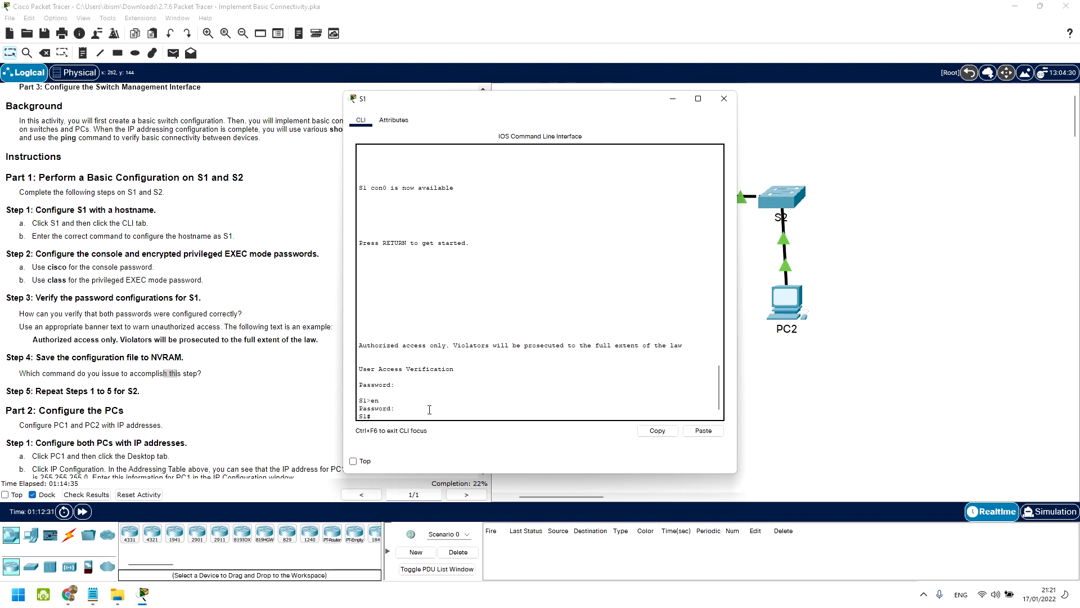
{"action": "type", "text": "copy run"}
{"action": "key", "text": "Tab"}
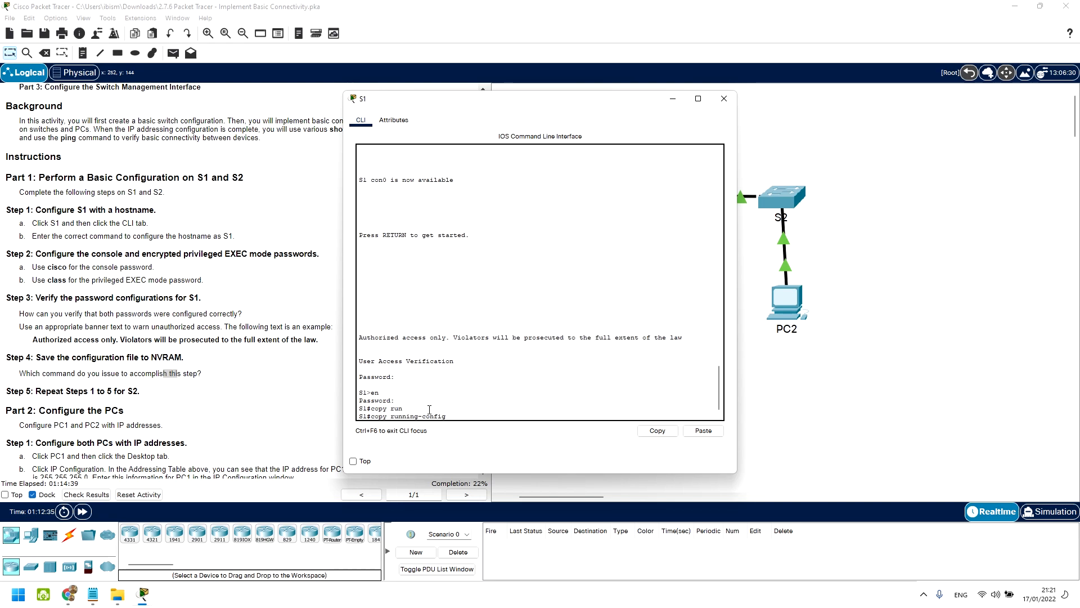
{"action": "type", "text": "sta"}
{"action": "key", "text": "Tab"}
{"action": "key", "text": "Return"}
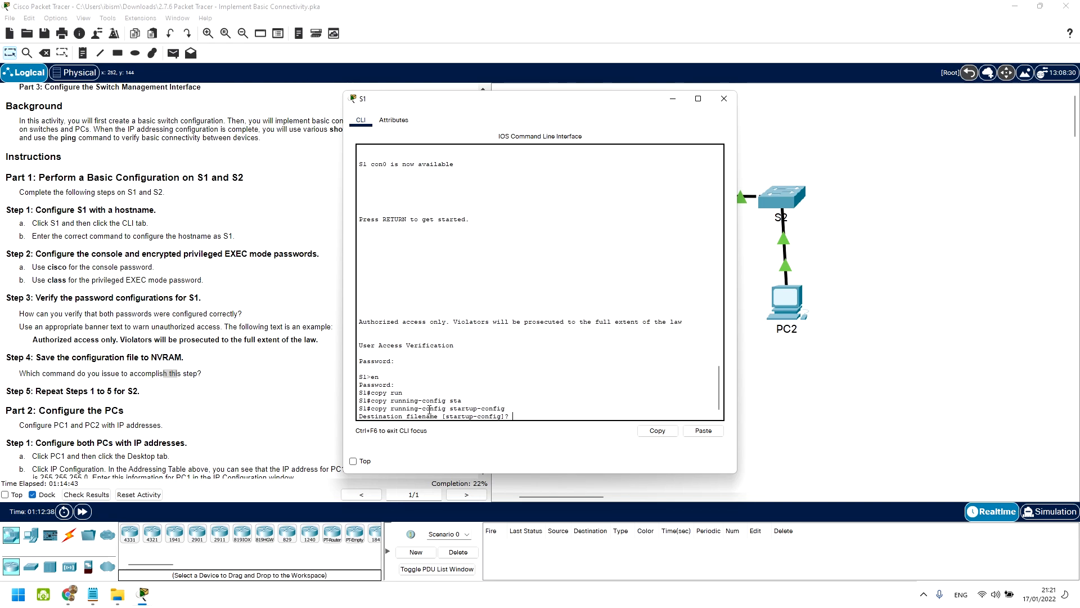
{"action": "key", "text": "Return"}
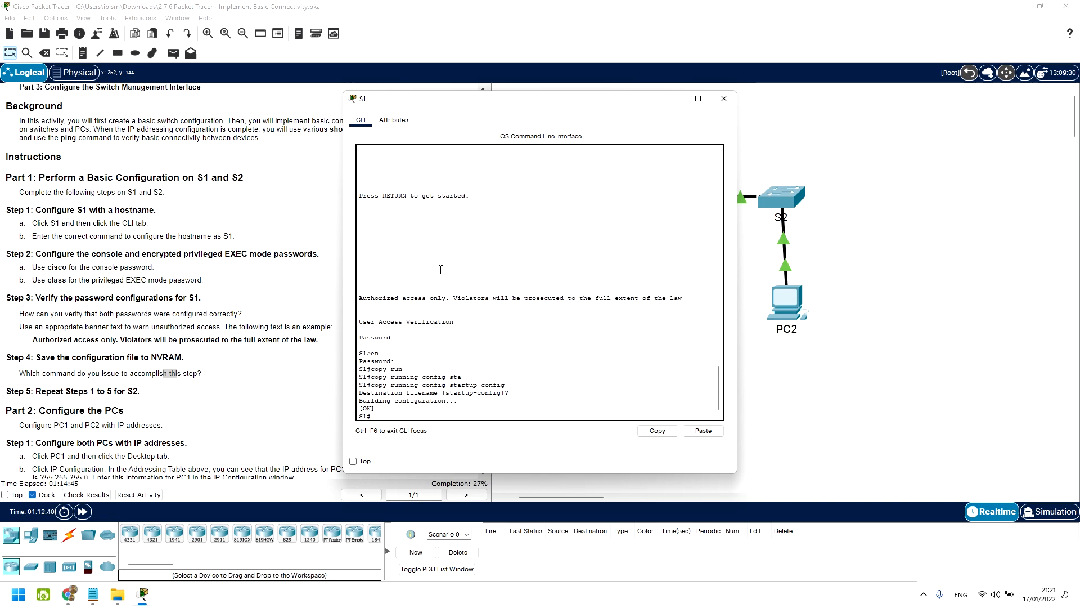
{"action": "left_click_drag", "start_coordinate": [507, 106], "coordinate": [639, 99]}
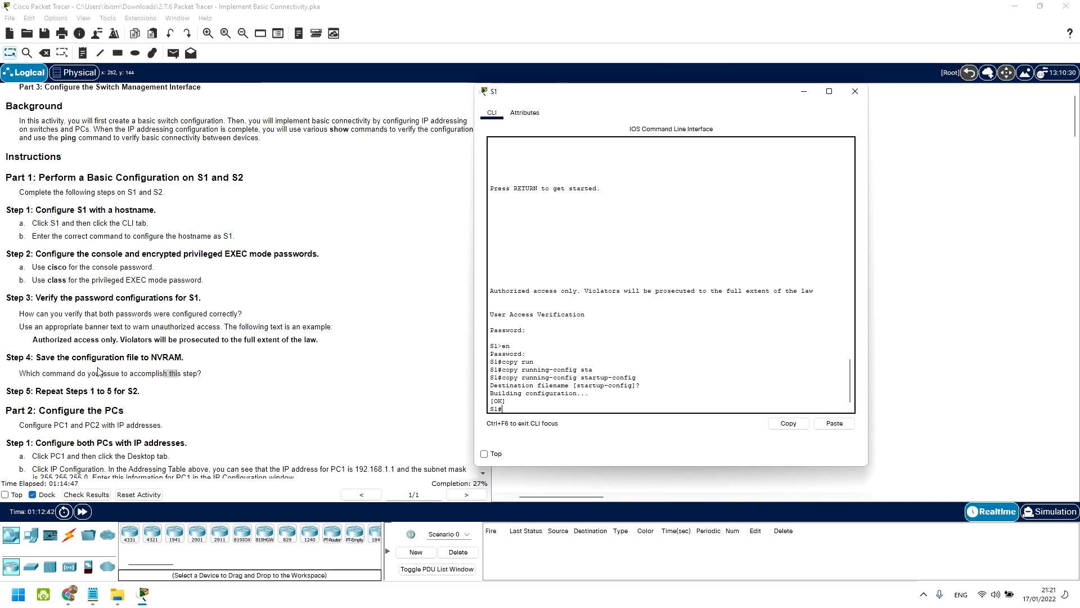
{"action": "scroll", "coordinate": [100, 372], "scroll_direction": "down", "scroll_amount": 3}
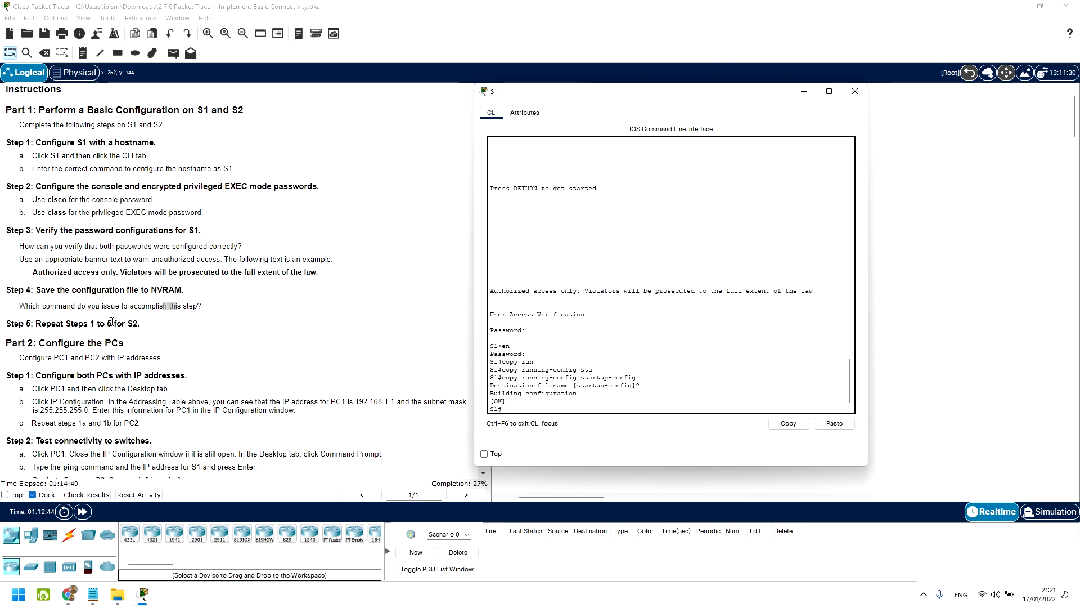
{"action": "left_click_drag", "start_coordinate": [605, 97], "coordinate": [282, 53]}
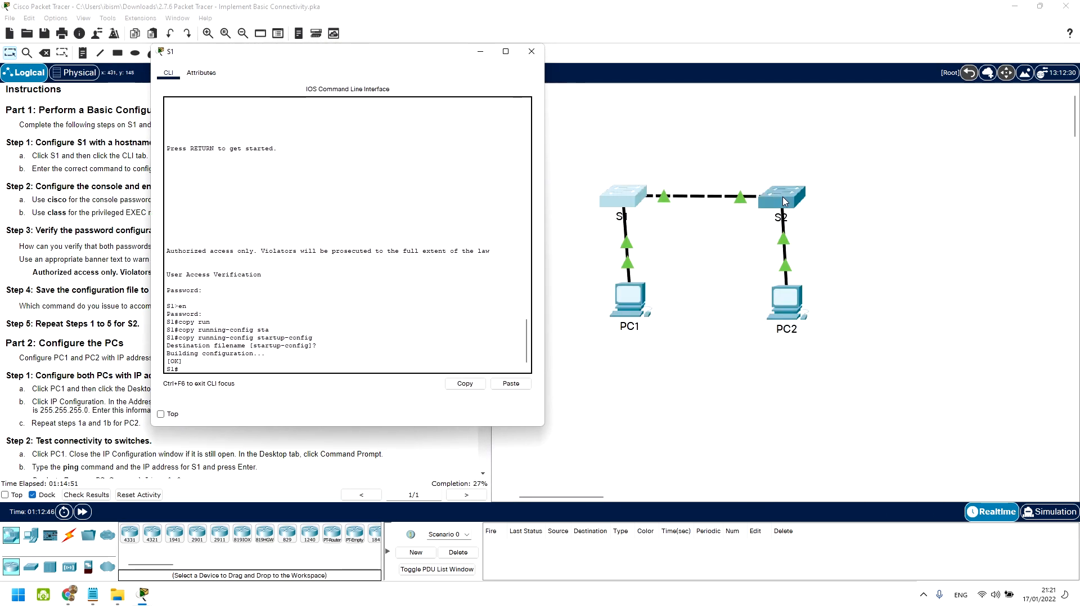
Step: Open switch S2's console and enter privileged EXEC mode
{"action": "left_click", "coordinate": [780, 197]}
{"action": "left_click_drag", "start_coordinate": [528, 101], "coordinate": [666, 72]}
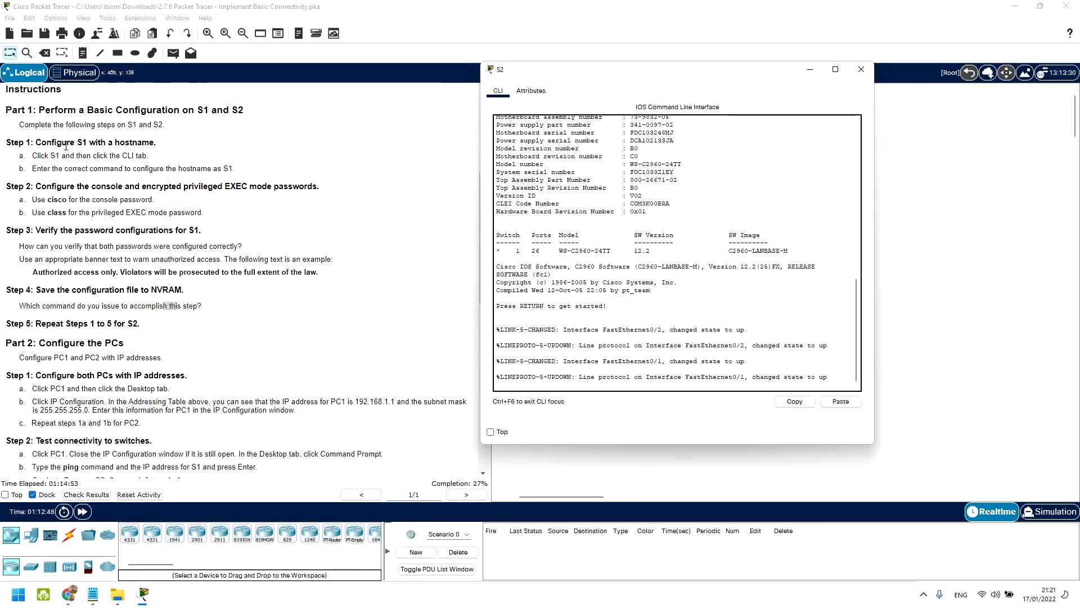
{"action": "key", "text": "Return"}
{"action": "type", "text": "en"}
{"action": "key", "text": "Return"}
Step: Enter global configuration mode on S2 and set its hostname to S2
{"action": "type", "text": "host"}
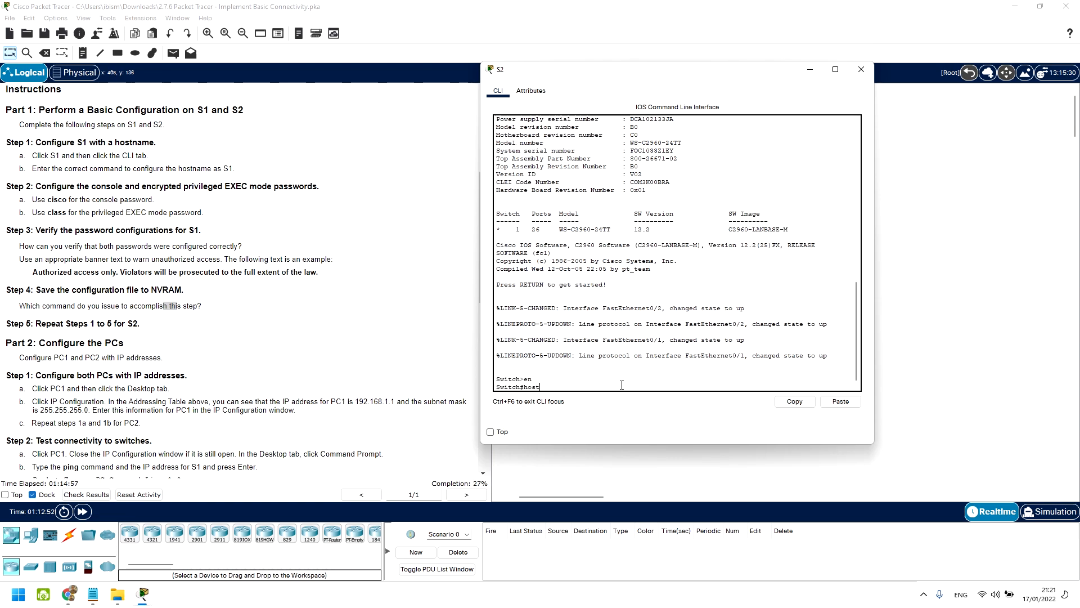
{"action": "key", "text": "Tab"}
{"action": "key", "text": "BackSpace"}
{"action": "key", "text": "BackSpace"}
{"action": "key", "text": "BackSpace"}
{"action": "type", "text": "conf"}
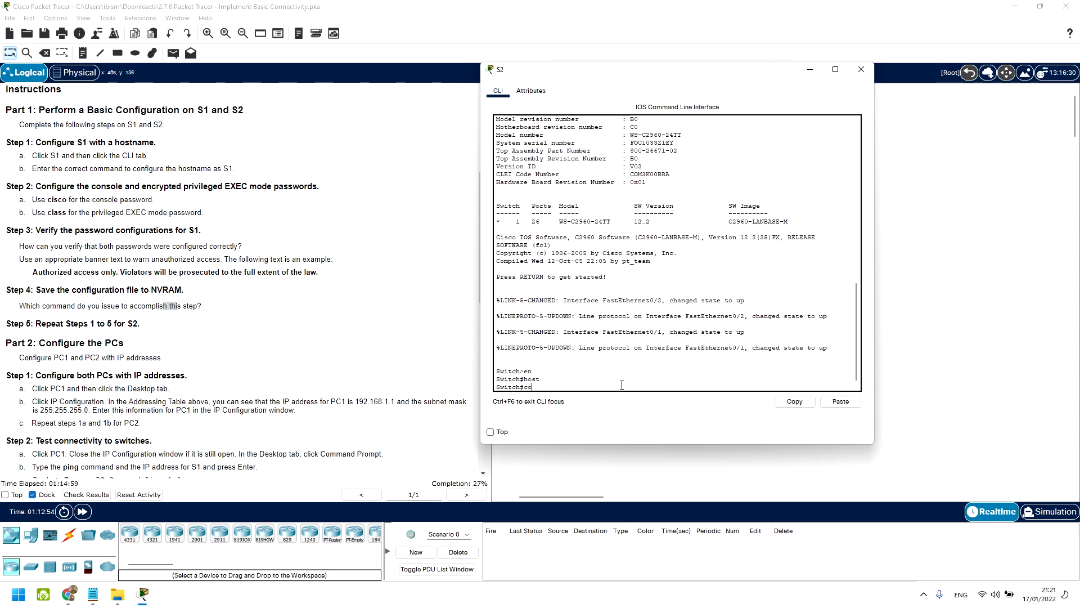
{"action": "key", "text": "Tab"}
{"action": "type", "text": "ter"}
{"action": "key", "text": "Tab"}
{"action": "key", "text": "Return"}
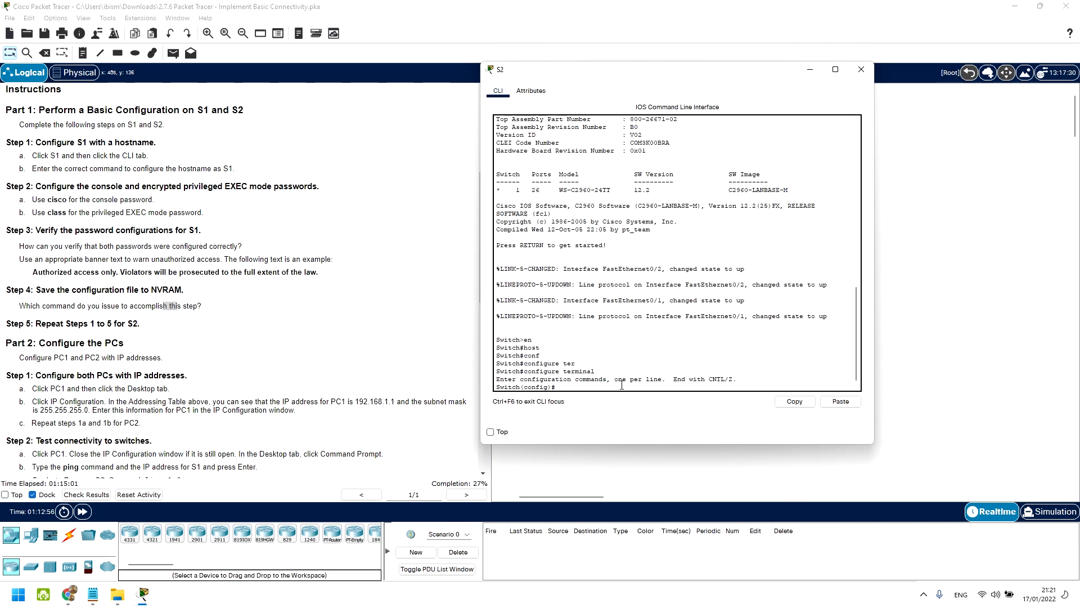
{"action": "type", "text": "hots"}
{"action": "key", "text": "Tab"}
{"action": "key", "text": "BackSpace"}
{"action": "key", "text": "BackSpace"}
{"action": "type", "text": "st"}
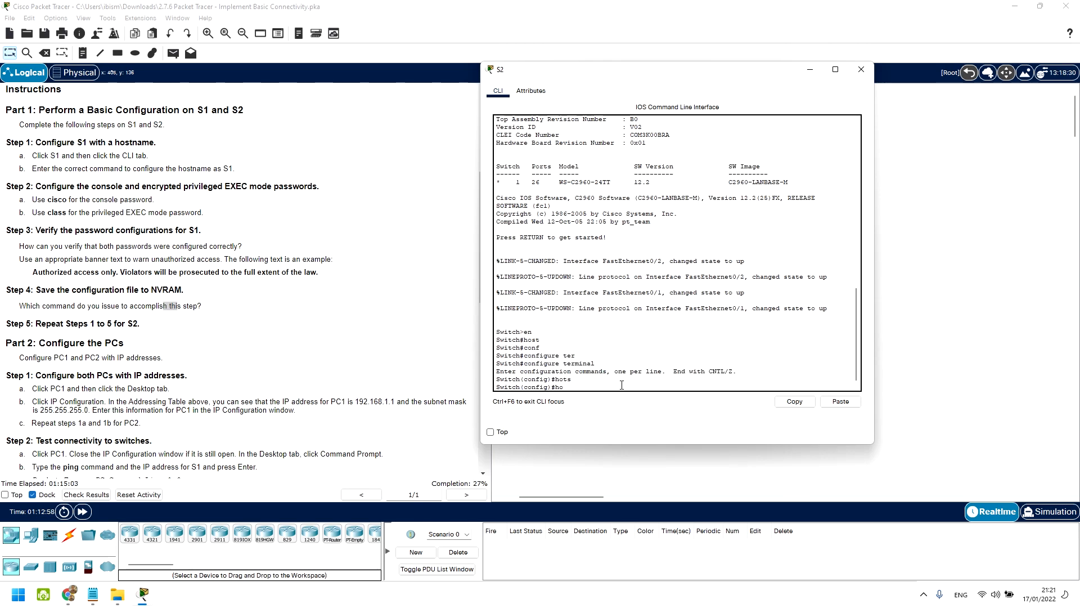
{"action": "key", "text": "Tab"}
{"action": "type", "text": "S"}
{"action": "key", "text": "Return"}
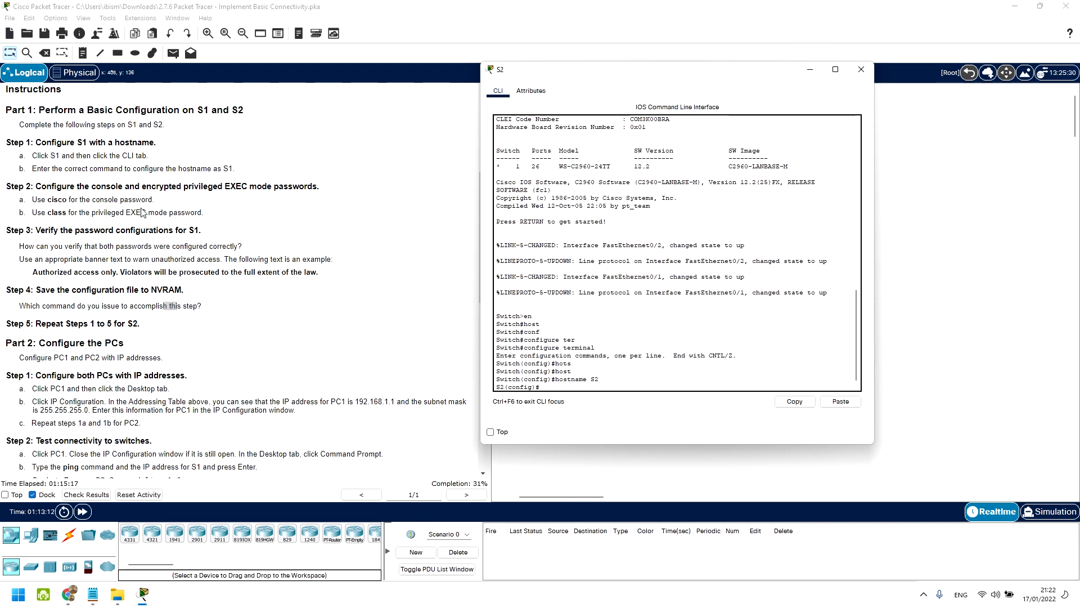
{"action": "type", "text": "line con"}
{"action": "key", "text": "Tab"}
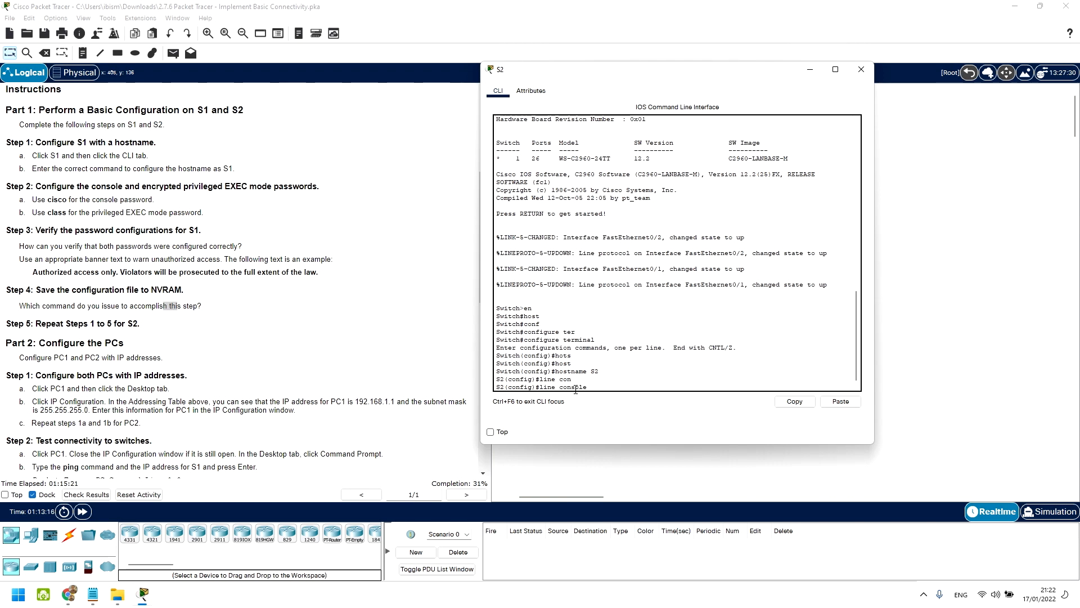
{"action": "type", "text": "0"}
{"action": "key", "text": "Return"}
{"action": "type", "text": "pass"}
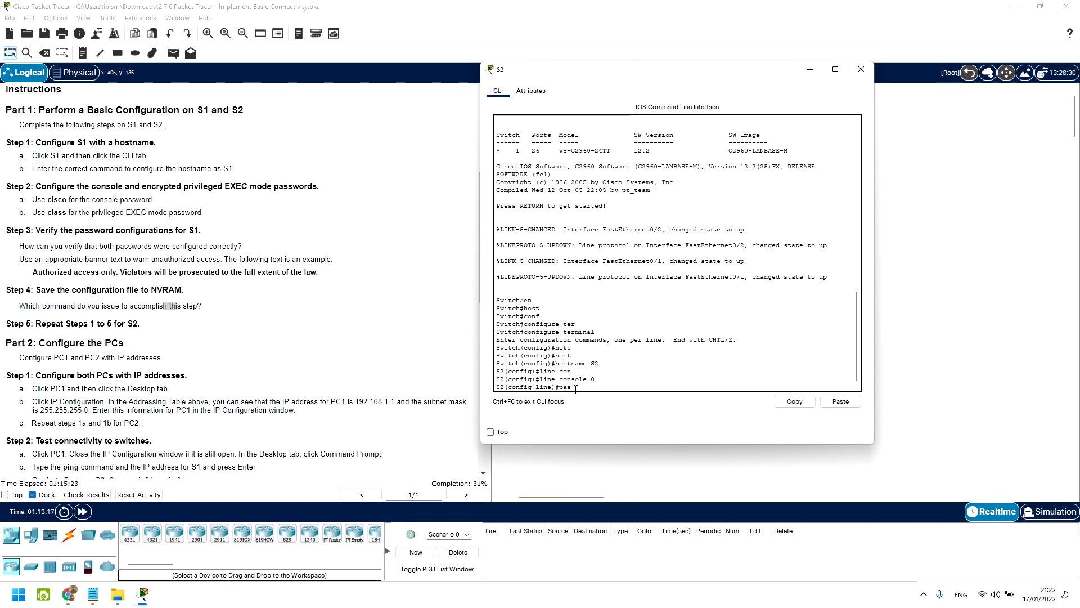
{"action": "key", "text": "Tab"}
{"action": "type", "text": "cisco"}
{"action": "key", "text": "Return"}
{"action": "type", "text": "login"}
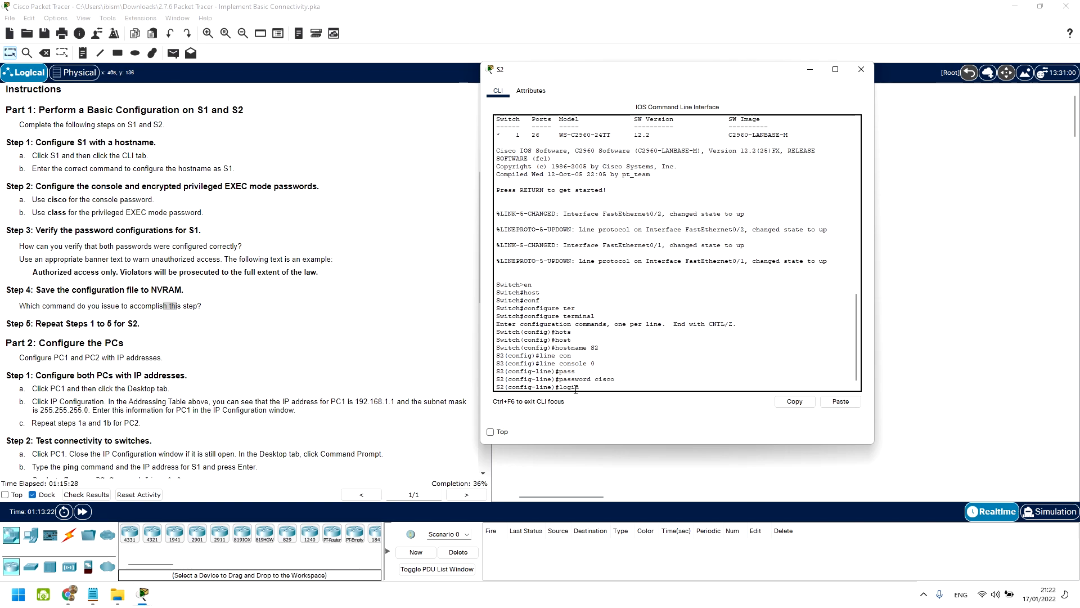
{"action": "key", "text": "Return"}
{"action": "type", "text": "exit"}
{"action": "key", "text": "Return"}
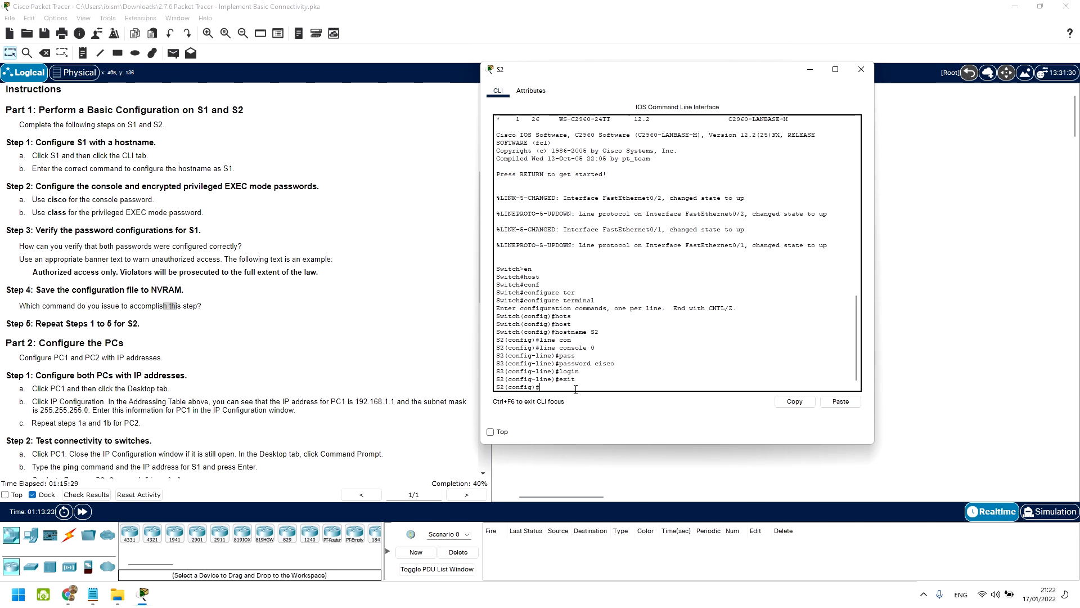
{"action": "type", "text": "ena"}
{"action": "key", "text": "Tab"}
{"action": "type", "text": "se"}
{"action": "key", "text": "Tab"}
{"action": "type", "text": "class"}
{"action": "key", "text": "Return"}
{"action": "type", "text": "exit"}
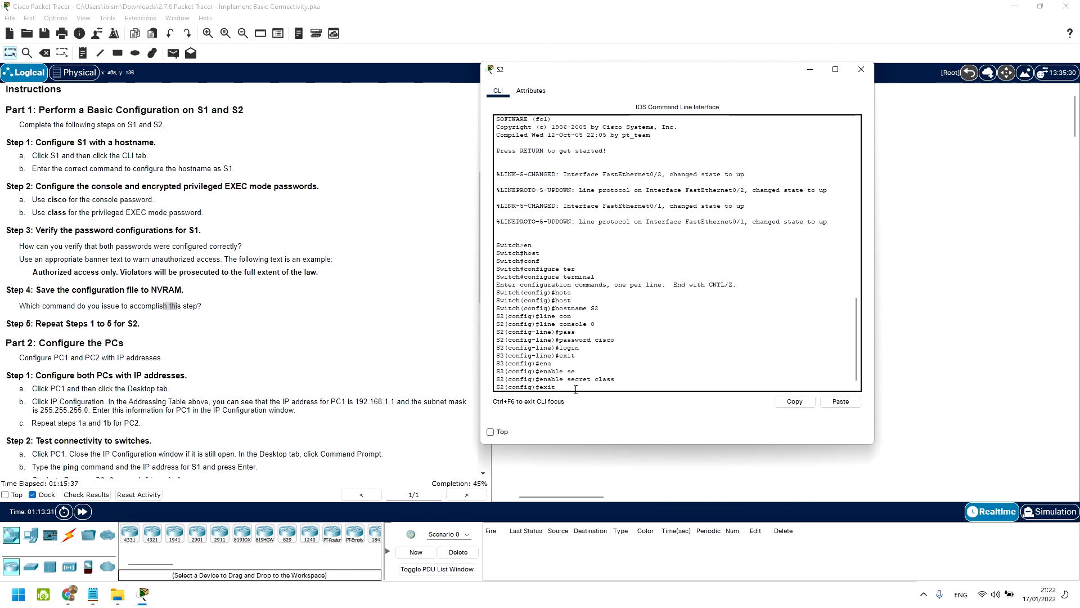
Step: Enter global configuration mode on S2 and start a banner motd command
{"action": "key", "text": "Return"}
{"action": "type", "text": "bann"}
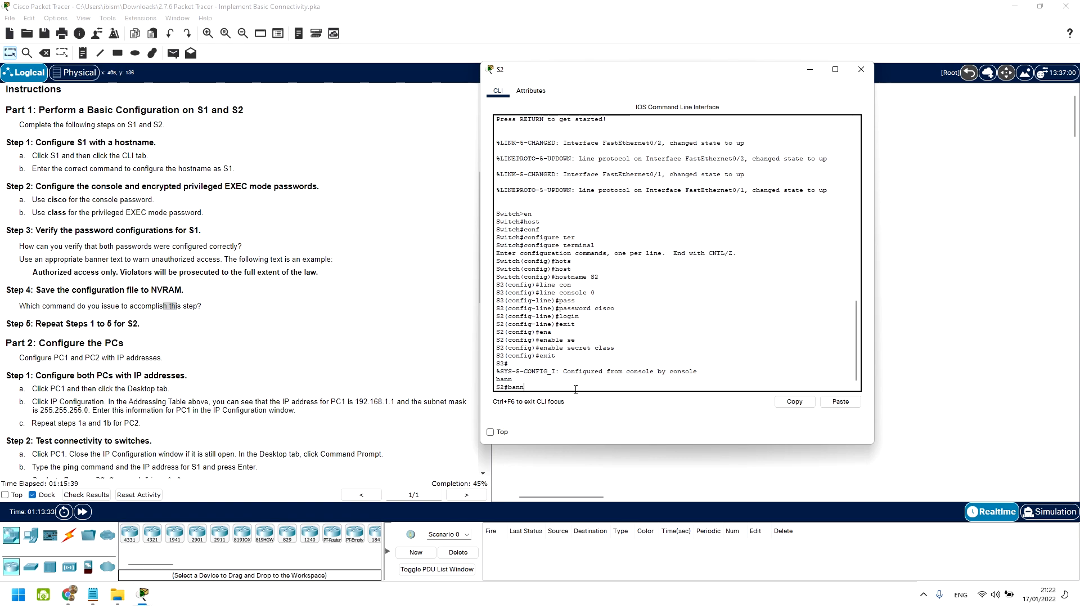
{"action": "key", "text": "BackSpace"}
{"action": "key", "text": "BackSpace"}
{"action": "key", "text": "BackSpace"}
{"action": "key", "text": "BackSpace"}
{"action": "type", "text": "conf"}
{"action": "key", "text": "Tab"}
{"action": "type", "text": "ter"}
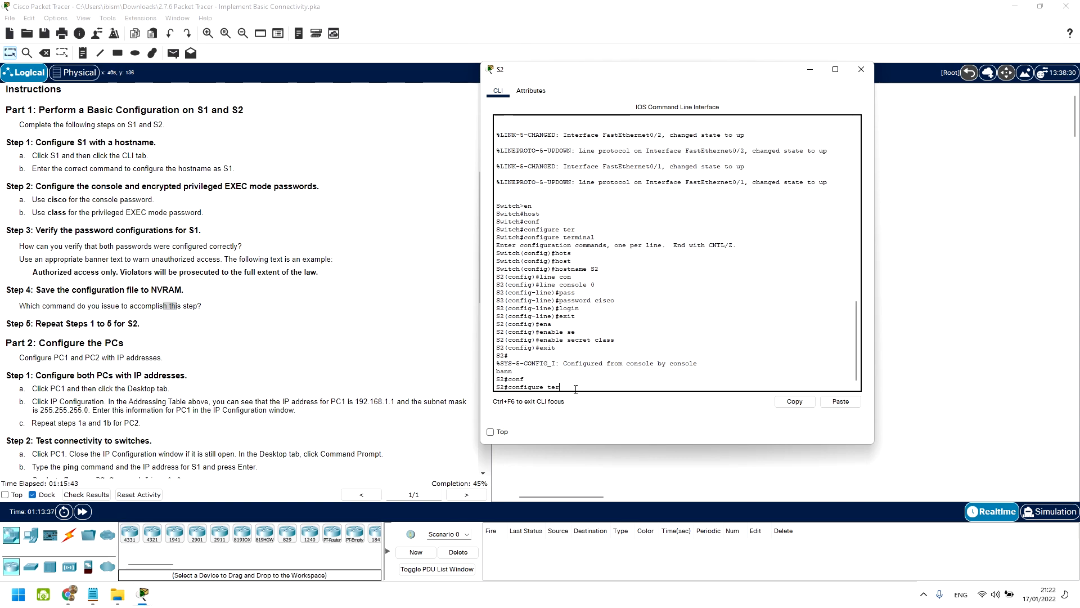
{"action": "key", "text": "Tab"}
{"action": "key", "text": "Return"}
{"action": "type", "text": "bann"}
{"action": "key", "text": "Tab"}
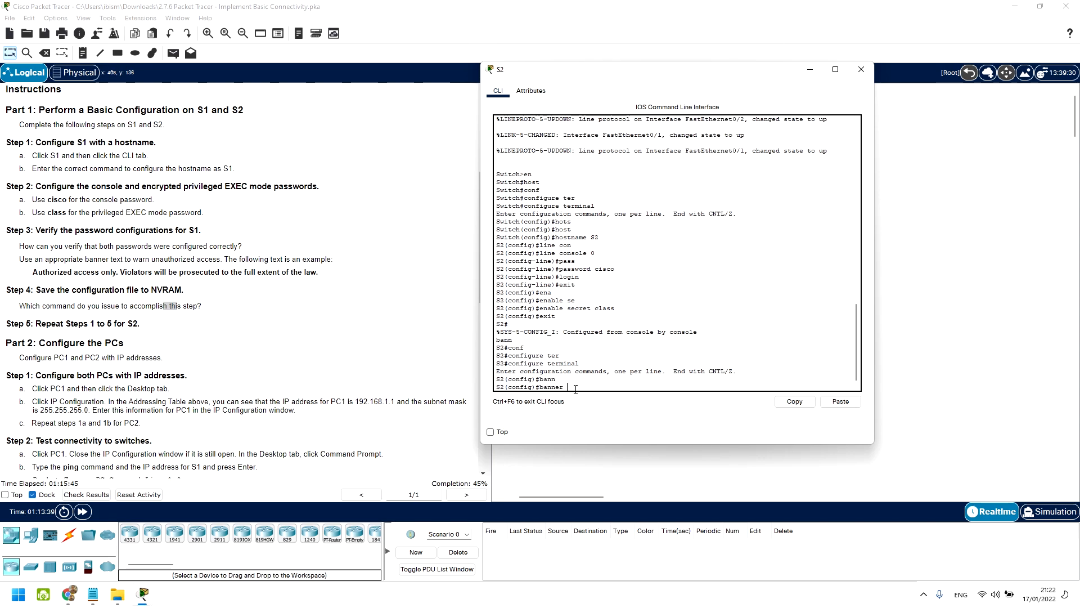
{"action": "type", "text": "motd #"}
{"action": "key", "text": "Return"}
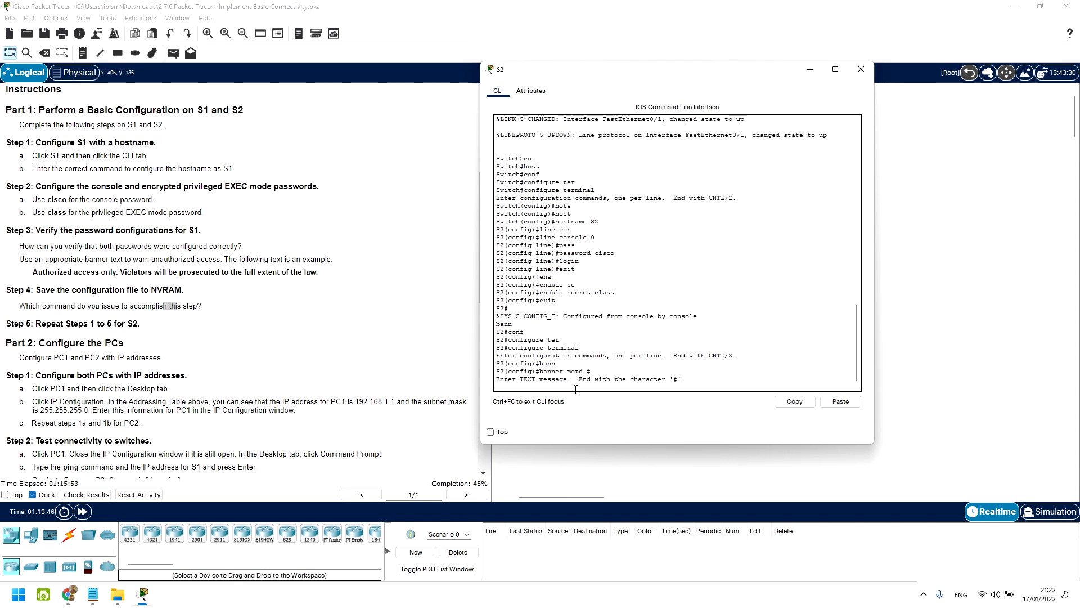
Step: Enter the banner 'Authorized access only. Violators will be prosecuted to the full extent of the law', ending with #
{"action": "type", "text": "Autho"}
{"action": "left_click", "coordinate": [490, 432]}
{"action": "left_click_drag", "start_coordinate": [168, 272], "coordinate": [3, 260]}
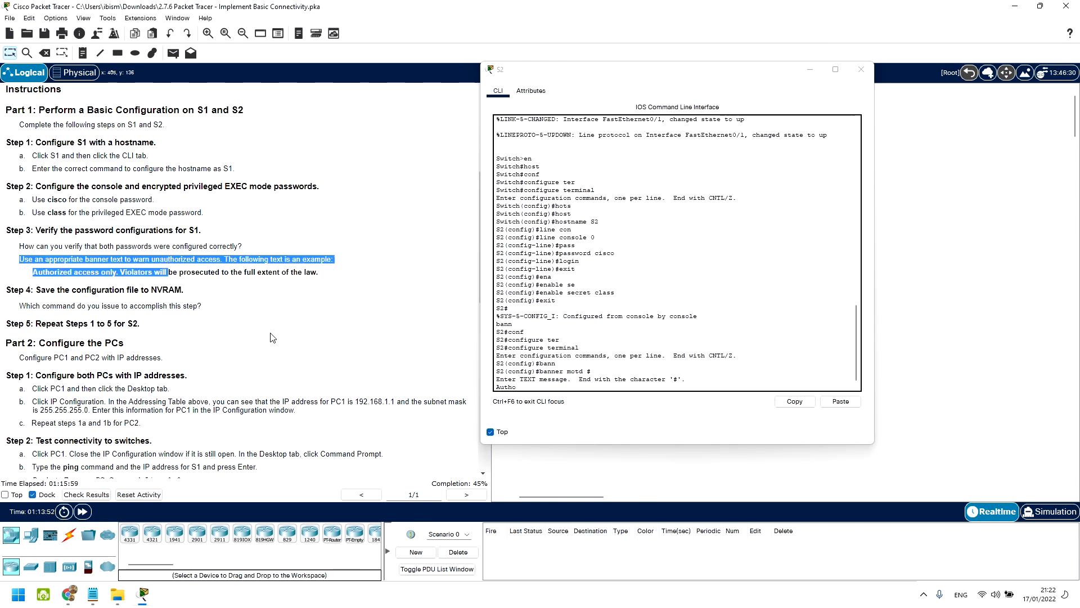
{"action": "left_click", "coordinate": [150, 255]}
{"action": "left_click", "coordinate": [553, 388]}
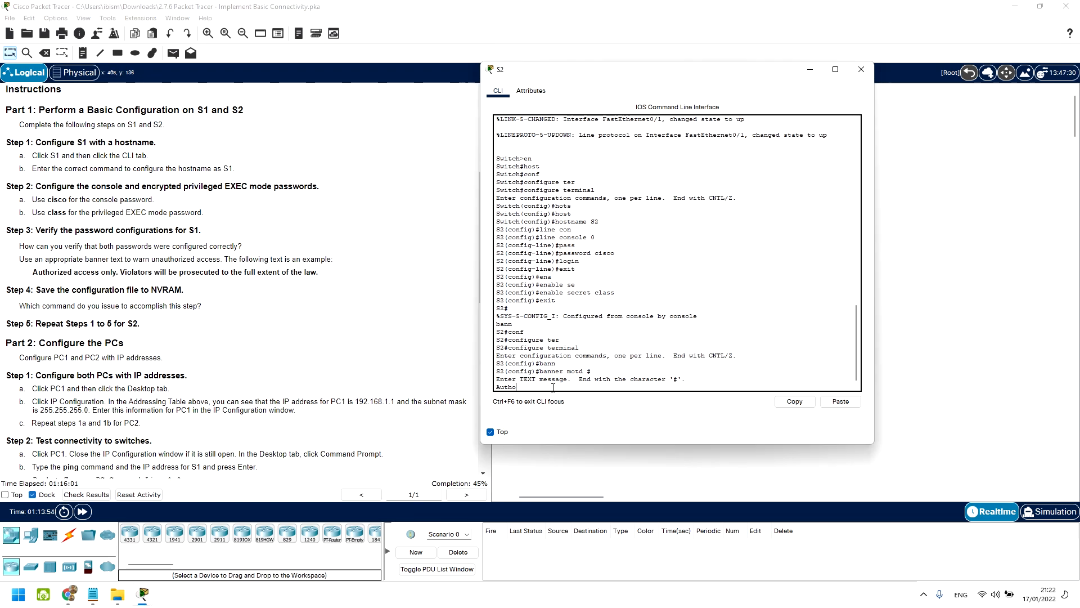
{"action": "type", "text": "rized access only. Vic"}
{"action": "type", "text": "lators will"}
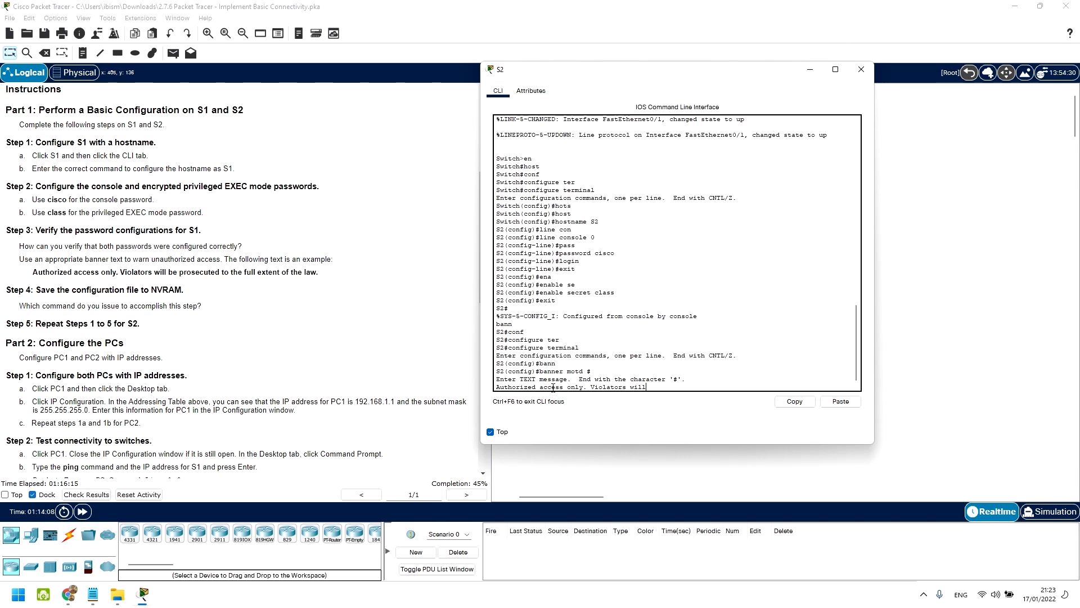
{"action": "type", "text": " be pro"}
{"action": "type", "text": "s"}
{"action": "type", "text": "ecuted"}
{"action": "type", "text": " to the"}
{"action": "type", "text": "ui"}
{"action": "type", "text": "ll"}
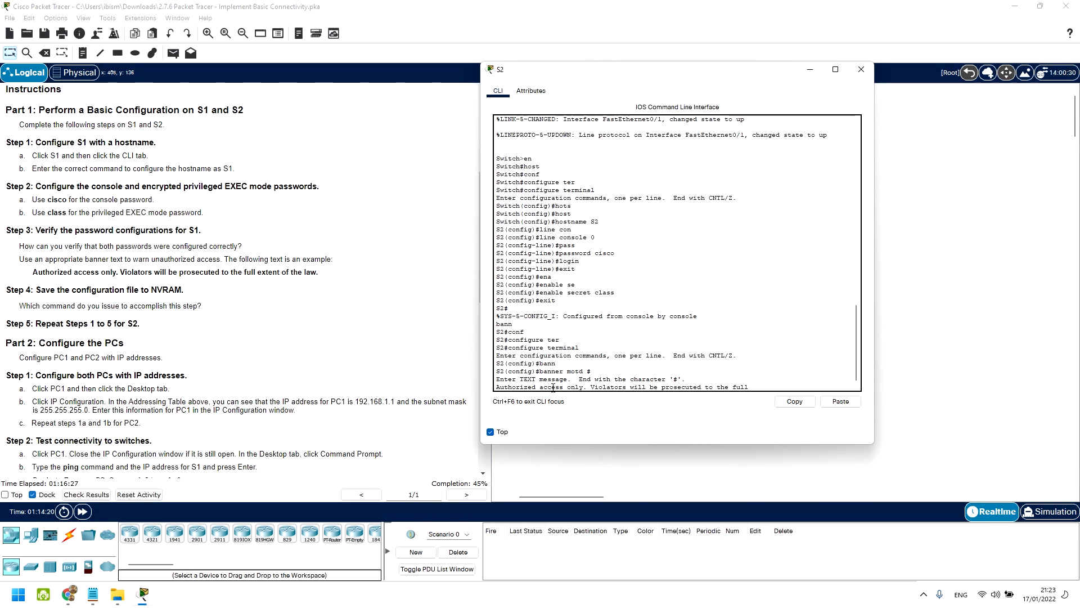
{"action": "type", "text": " extent of the law"}
{"action": "key", "text": "Return"}
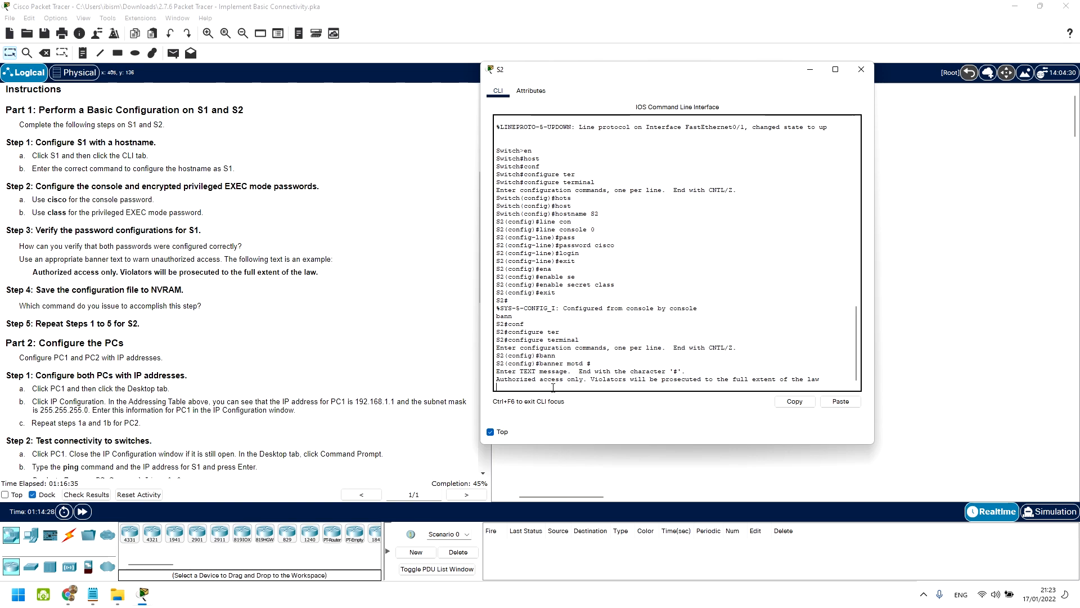
{"action": "type", "text": "#"}
{"action": "key", "text": "Return"}
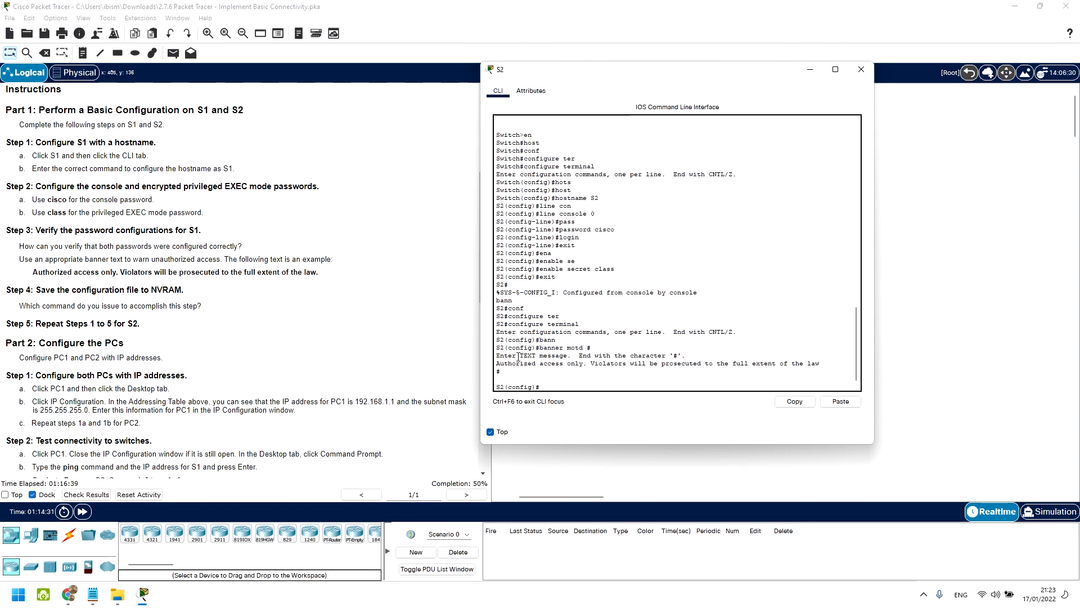
Step: Exit global configuration mode and end the S2 console session
{"action": "type", "text": "exit"}
{"action": "key", "text": "Return"}
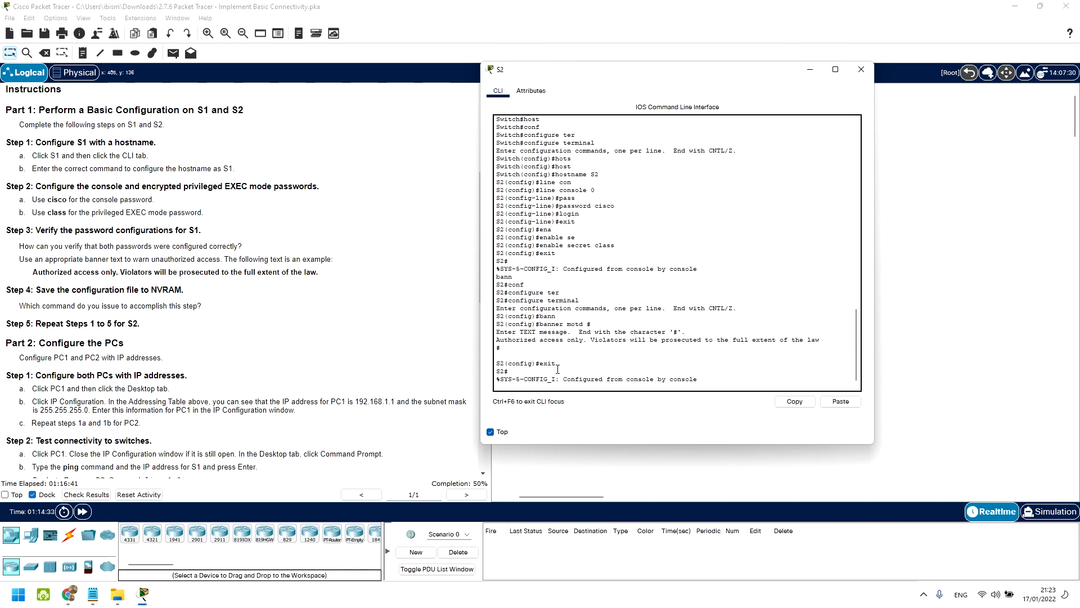
{"action": "type", "text": "exit"}
{"action": "key", "text": "Return"}
{"action": "key", "text": "Return"}
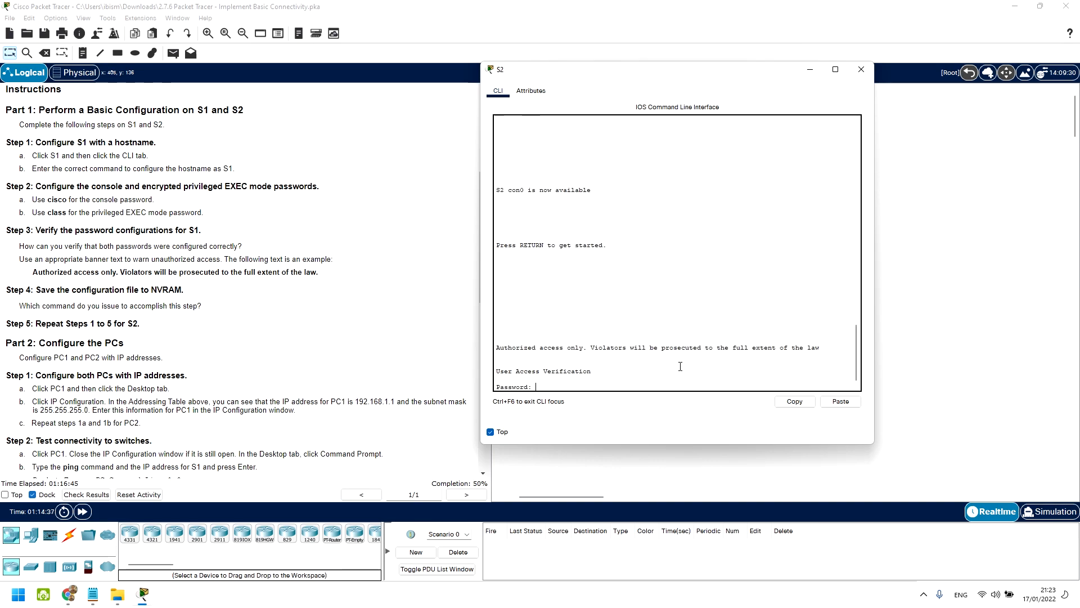
Step: Log back into S2 with the console password, then use en and the enable secret to reach S2#
{"action": "key", "text": "Return"}
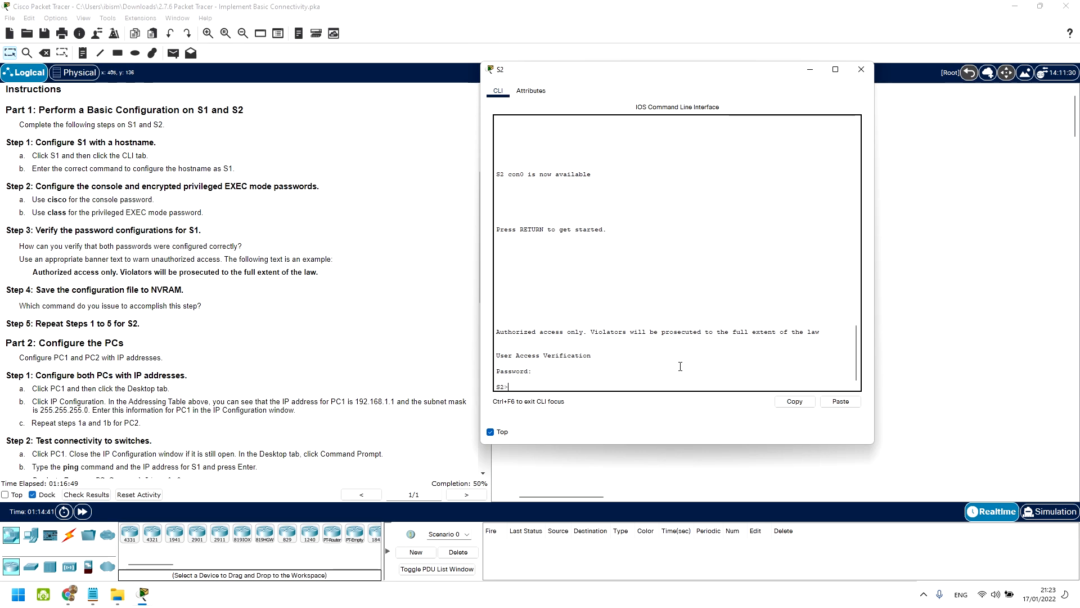
{"action": "type", "text": "en"}
{"action": "key", "text": "Return"}
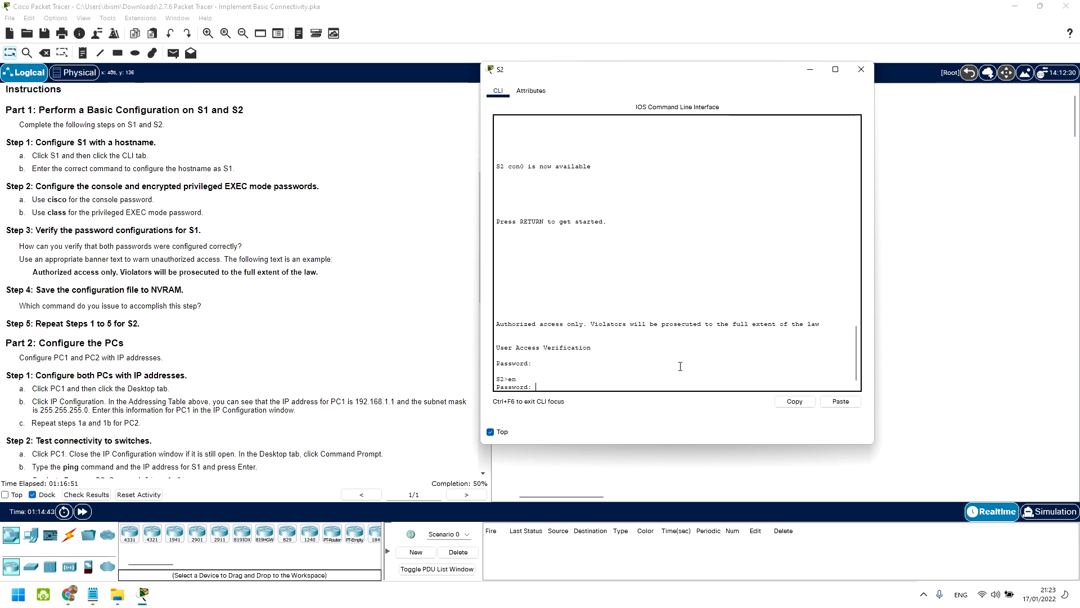
{"action": "key", "text": "Return"}
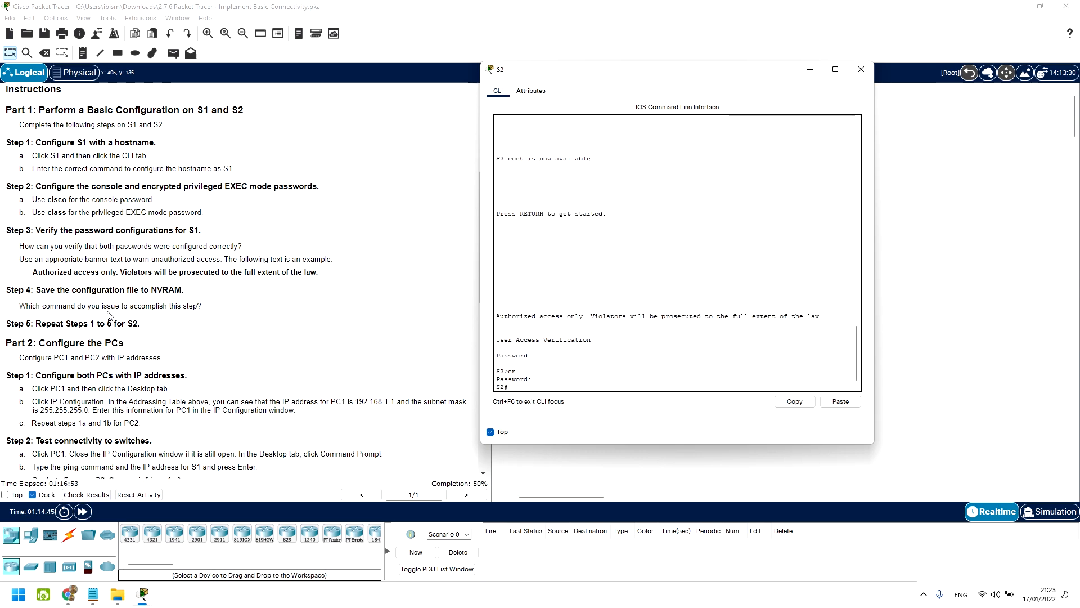
{"action": "left_click_drag", "start_coordinate": [121, 324], "coordinate": [92, 323]}
{"action": "scroll", "coordinate": [92, 323], "scroll_direction": "down", "scroll_amount": 2}
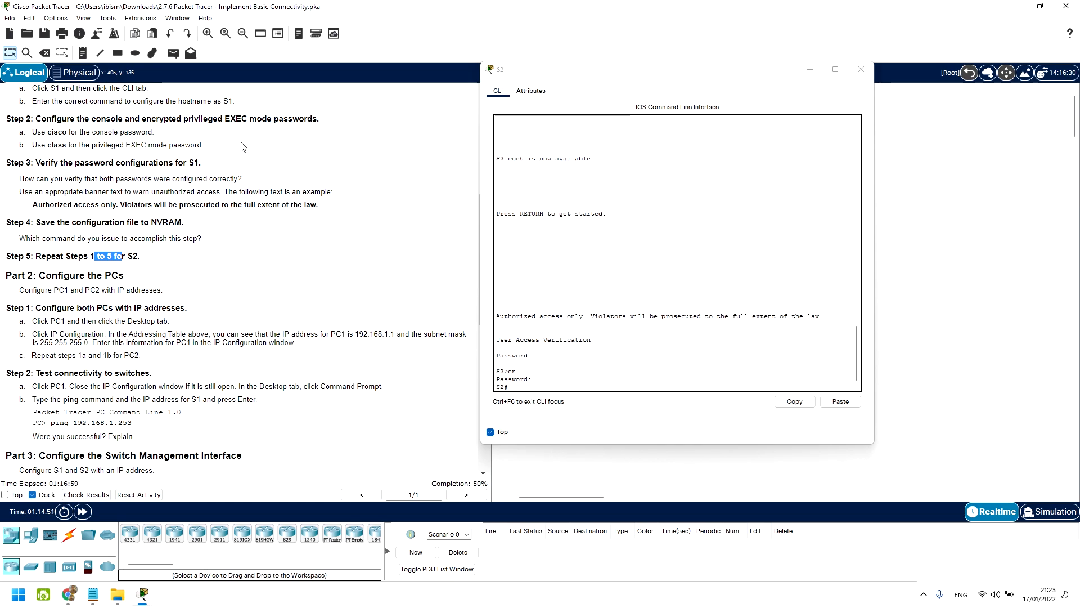
{"action": "left_click_drag", "start_coordinate": [147, 322], "coordinate": [43, 319]}
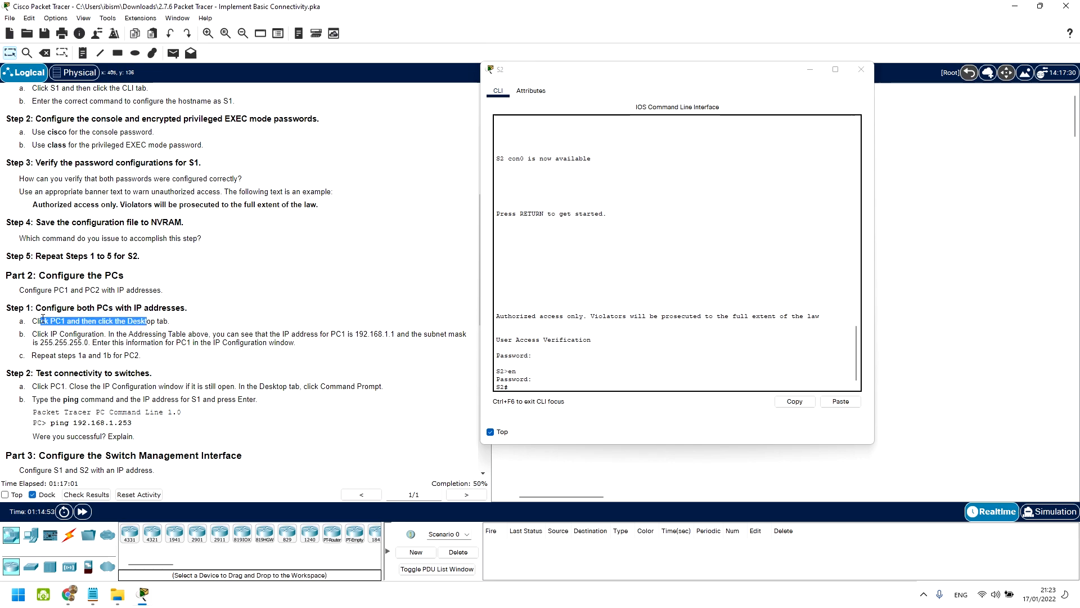
Step: Close S2's window and open PC1's Desktop IP Configuration form
{"action": "left_click", "coordinate": [861, 69]}
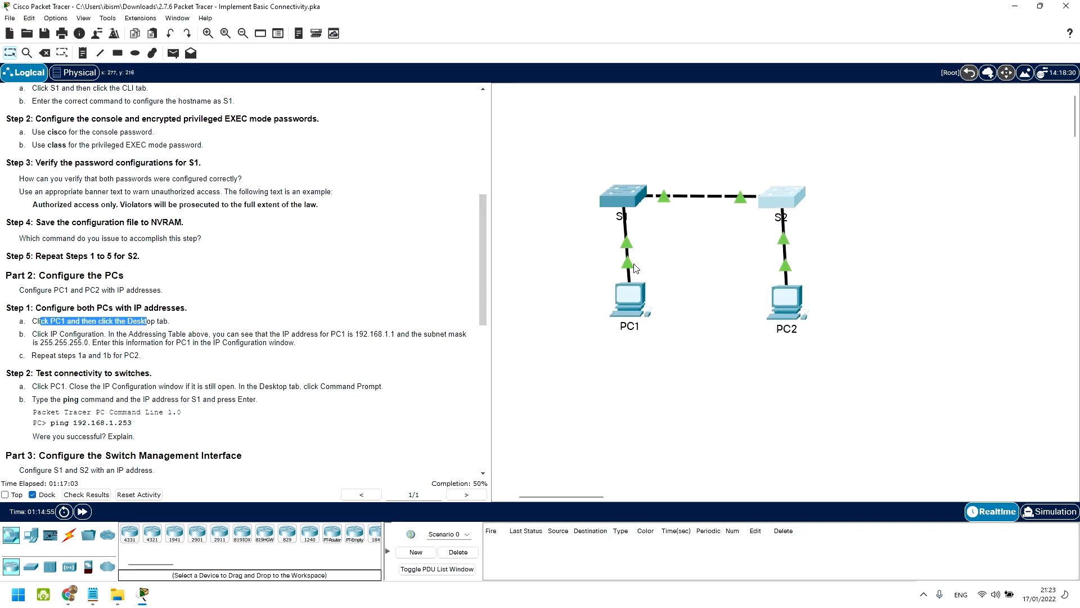
{"action": "left_click", "coordinate": [631, 296]}
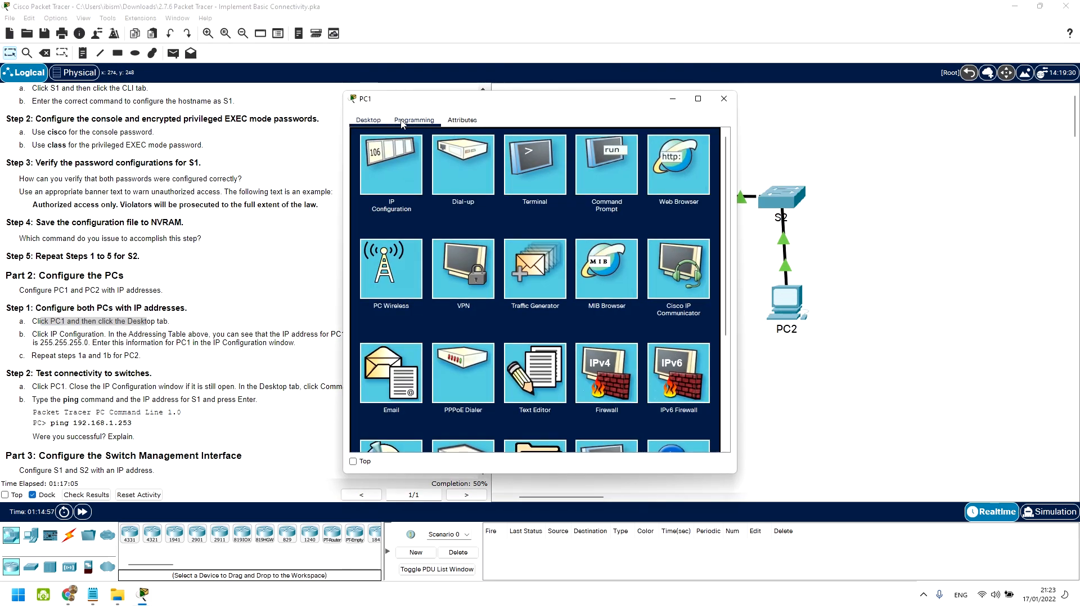
{"action": "left_click", "coordinate": [410, 142]}
{"action": "left_click_drag", "start_coordinate": [505, 107], "coordinate": [573, 86]}
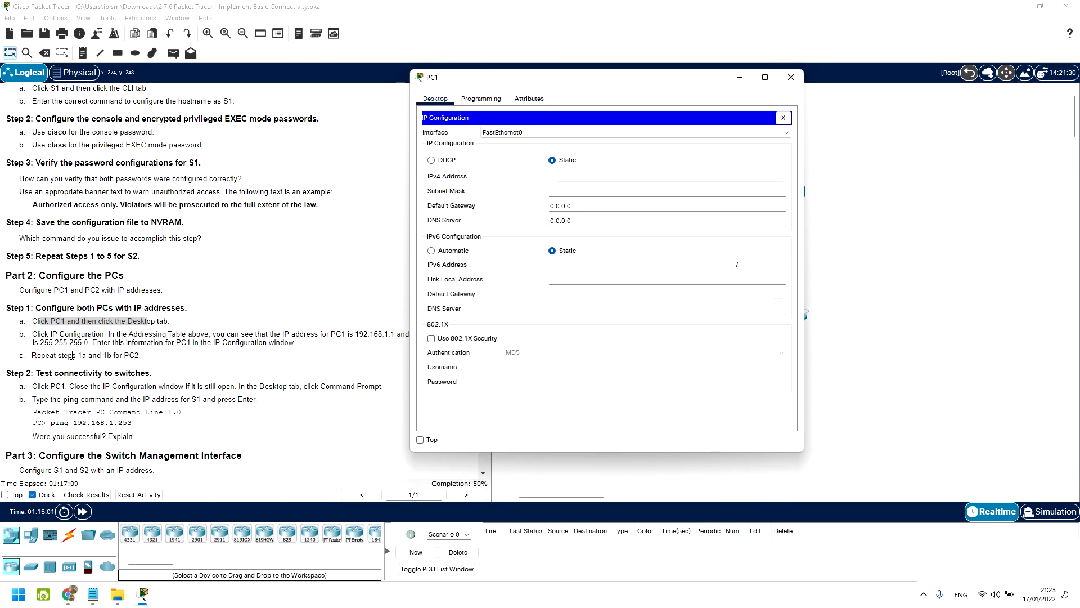
{"action": "left_click_drag", "start_coordinate": [540, 77], "coordinate": [570, 77]}
{"action": "scroll", "coordinate": [233, 190], "scroll_direction": "up", "scroll_amount": 3}
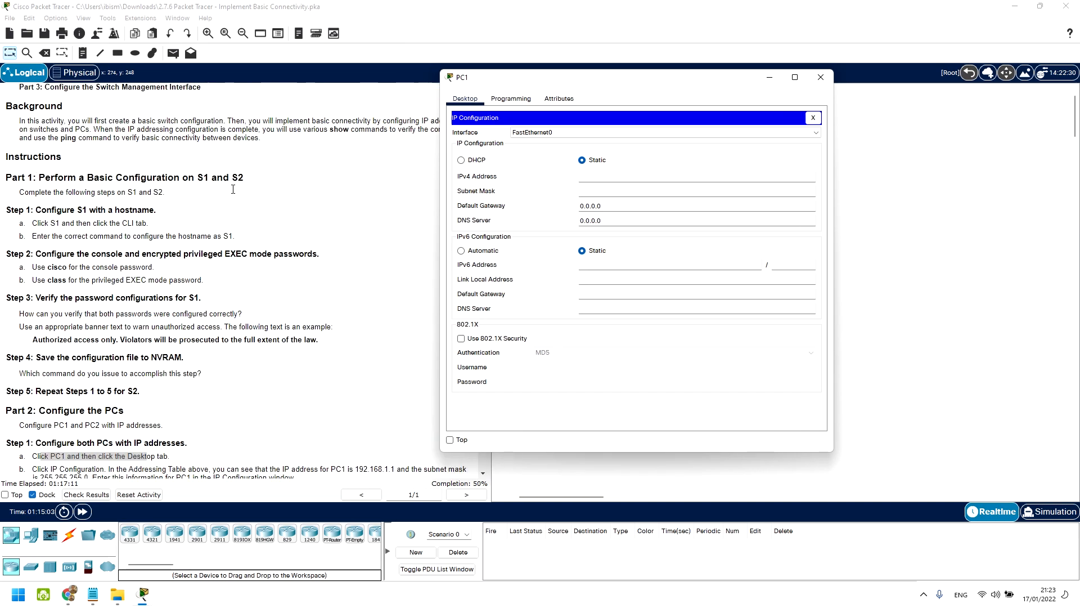
{"action": "scroll", "coordinate": [233, 190], "scroll_direction": "up", "scroll_amount": 4}
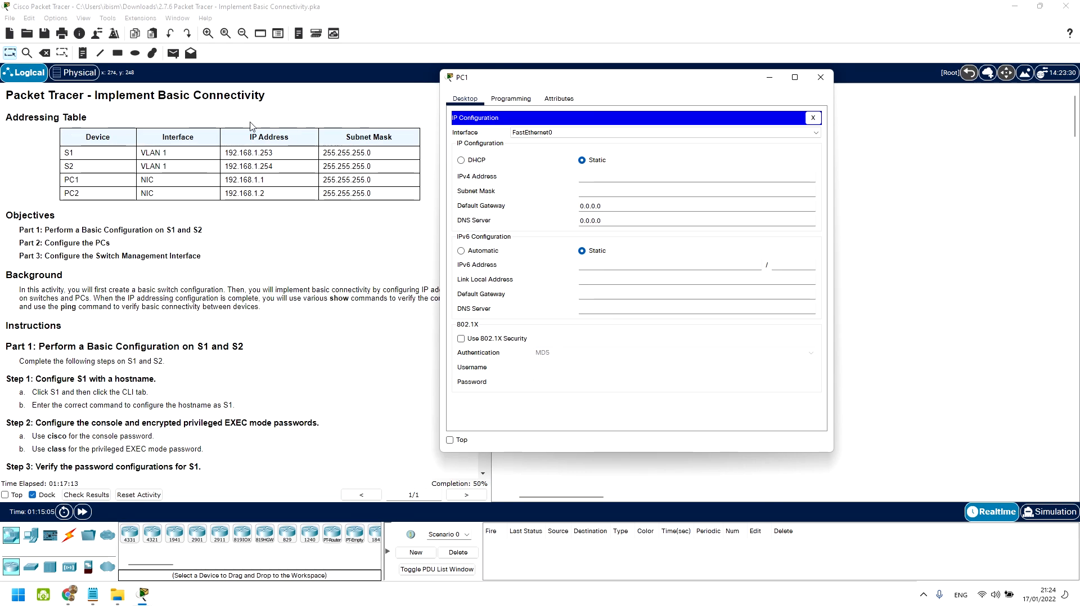
{"action": "scroll", "coordinate": [248, 231], "scroll_direction": "down", "scroll_amount": 8}
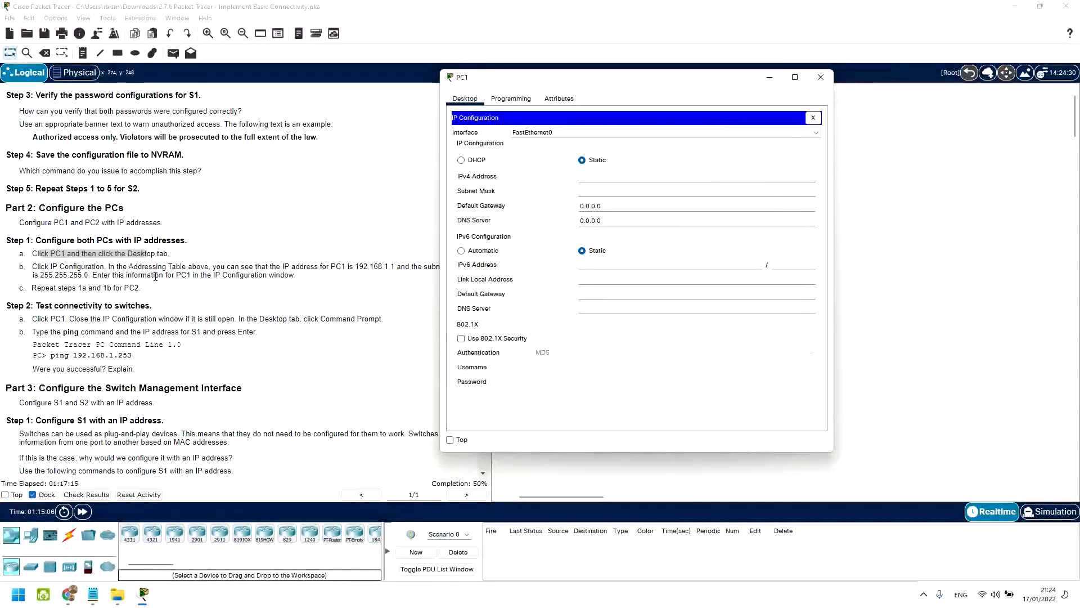
Step: Give PC1 the IPv4 address 192.168.1.1 with the auto-filled 255.255.255.0 mask
{"action": "left_click", "coordinate": [604, 178]}
{"action": "type", "text": "192.168.1.1"}
{"action": "key", "text": "Tab"}
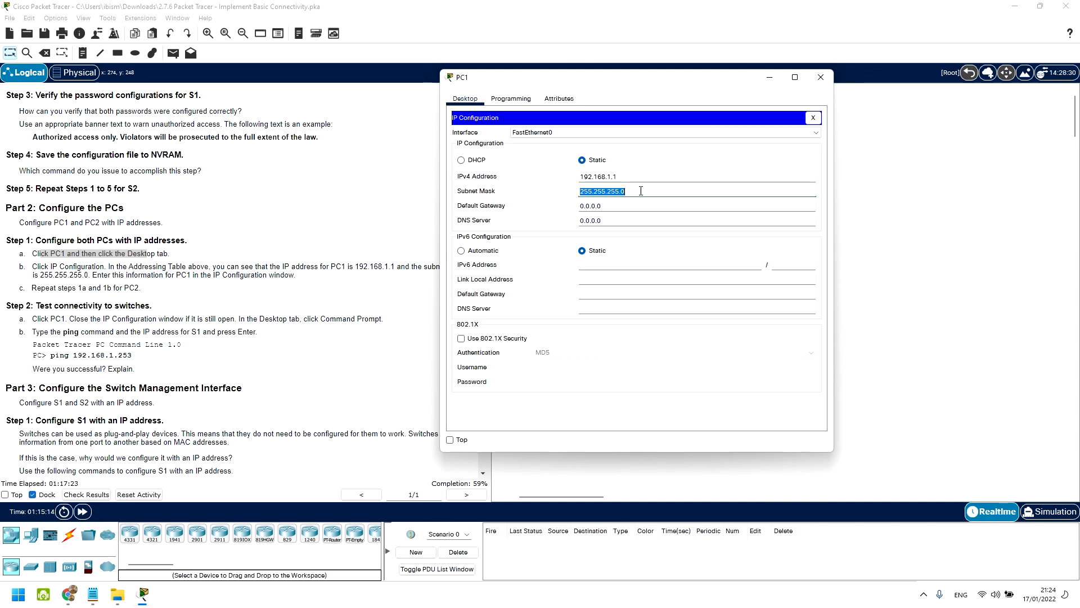
{"action": "left_click", "coordinate": [648, 200]}
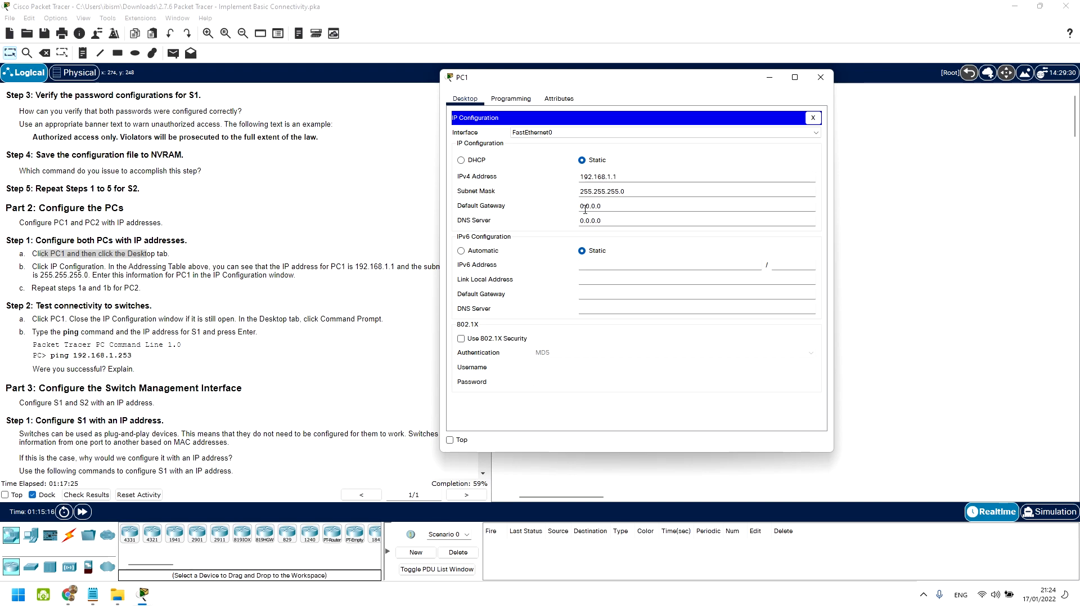
{"action": "left_click_drag", "start_coordinate": [570, 79], "coordinate": [678, 93]}
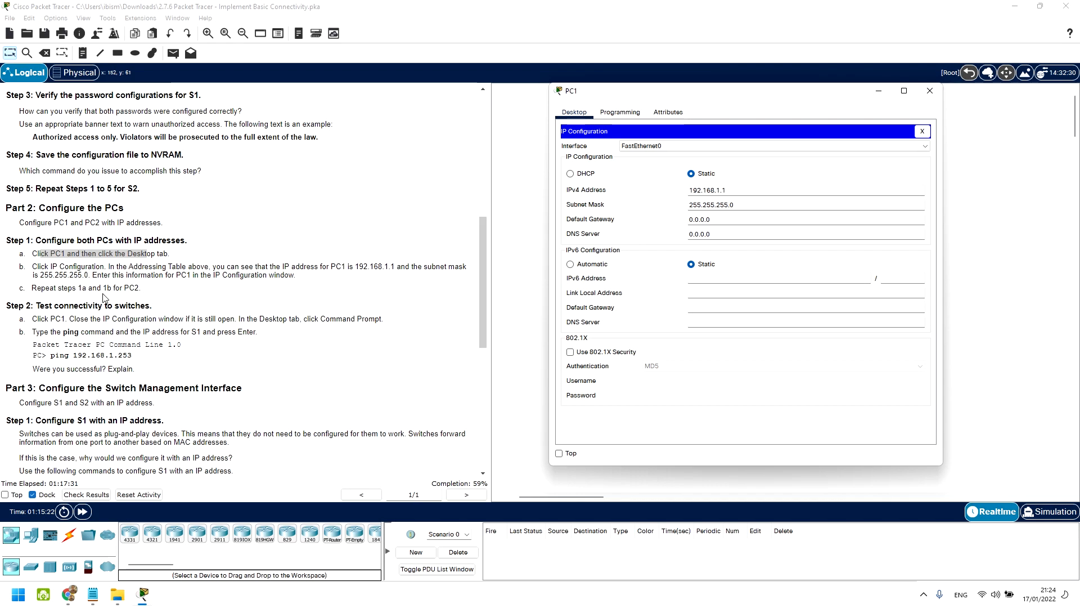
{"action": "scroll", "coordinate": [81, 275], "scroll_direction": "up", "scroll_amount": 10}
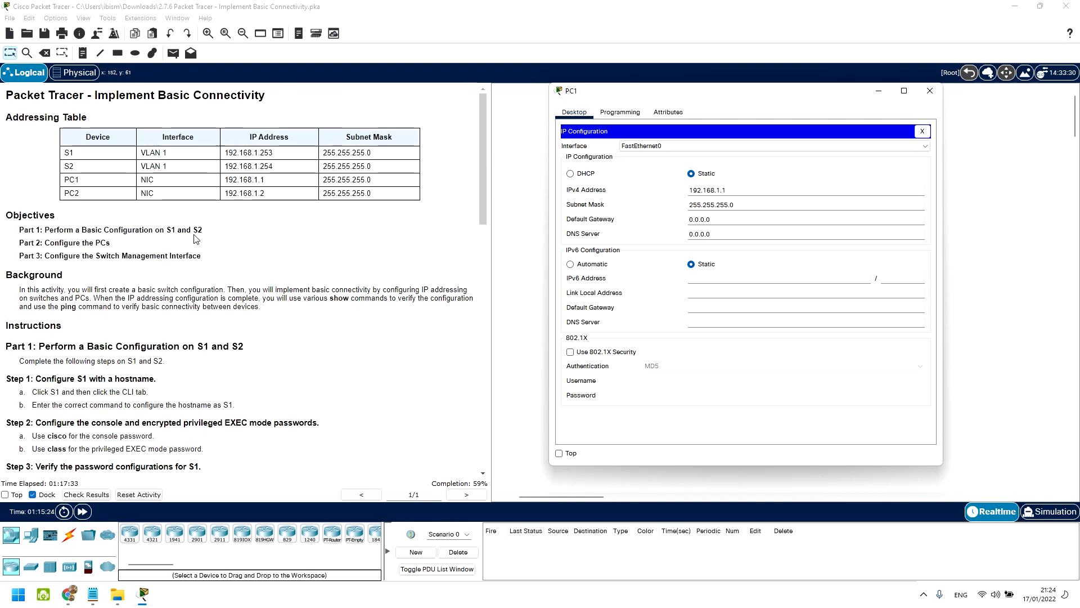
{"action": "scroll", "coordinate": [242, 231], "scroll_direction": "down", "scroll_amount": 5}
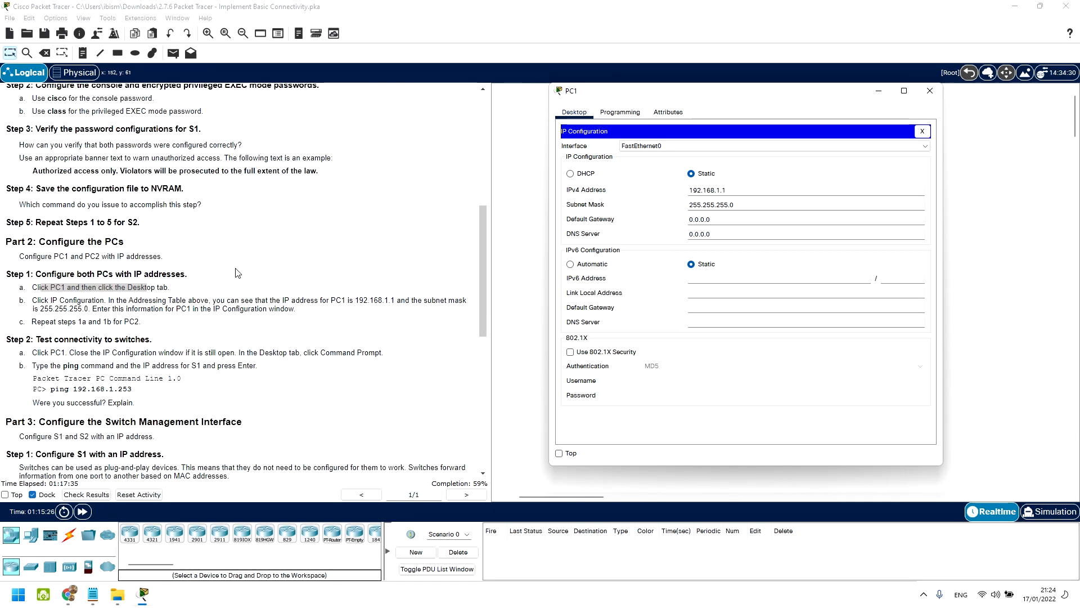
{"action": "scroll", "coordinate": [196, 272], "scroll_direction": "up", "scroll_amount": 1}
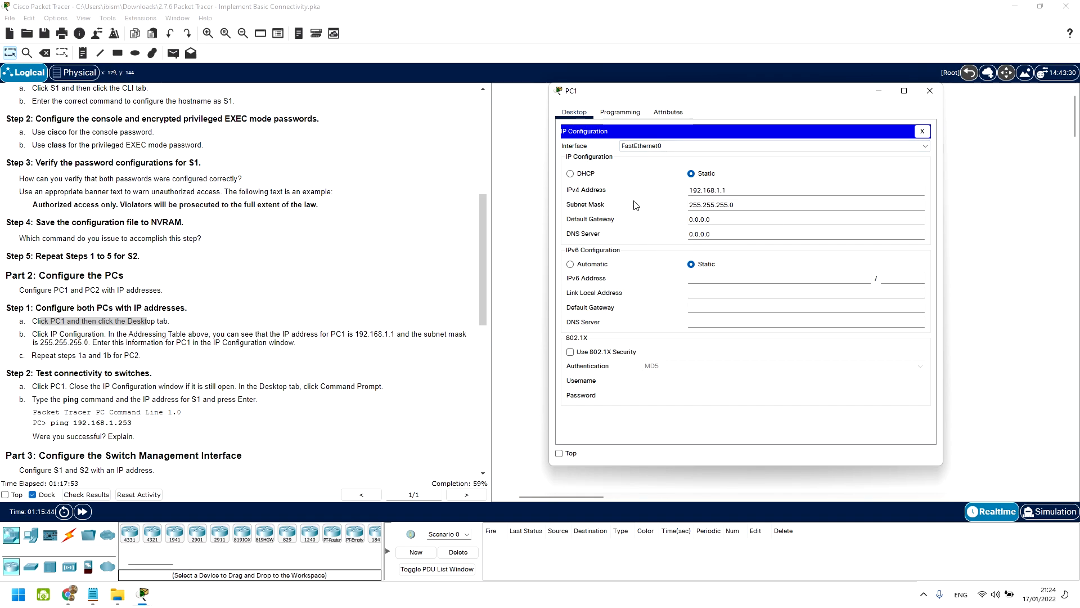
Step: Close PC1 and give PC2 the address 192.168.1.2 with mask 255.255.255.0
{"action": "left_click", "coordinate": [930, 95]}
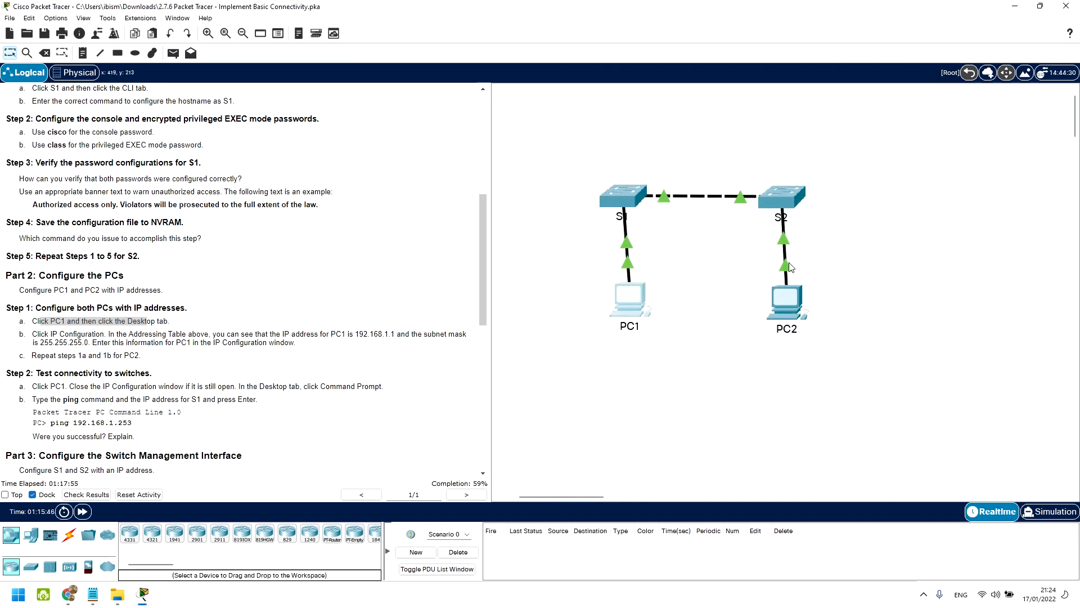
{"action": "left_click", "coordinate": [787, 302]}
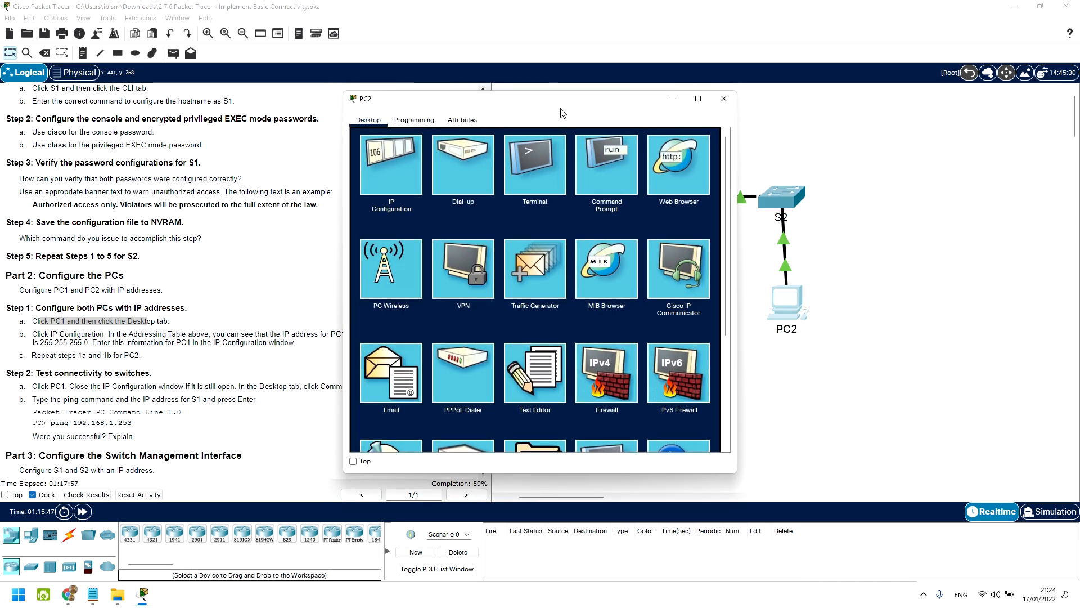
{"action": "left_click_drag", "start_coordinate": [556, 103], "coordinate": [658, 79]}
{"action": "left_click", "coordinate": [511, 146]}
{"action": "scroll", "coordinate": [219, 140], "scroll_direction": "up", "scroll_amount": 1}
{"action": "scroll", "coordinate": [219, 146], "scroll_direction": "up", "scroll_amount": 5}
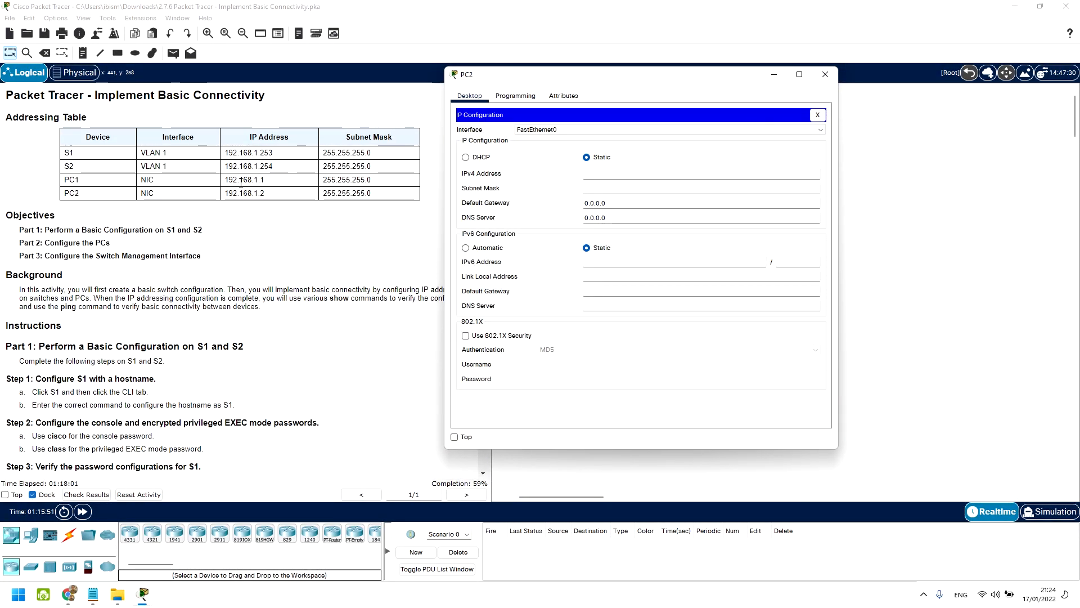
{"action": "left_click_drag", "start_coordinate": [238, 193], "coordinate": [264, 193]}
{"action": "left_click", "coordinate": [790, 303]}
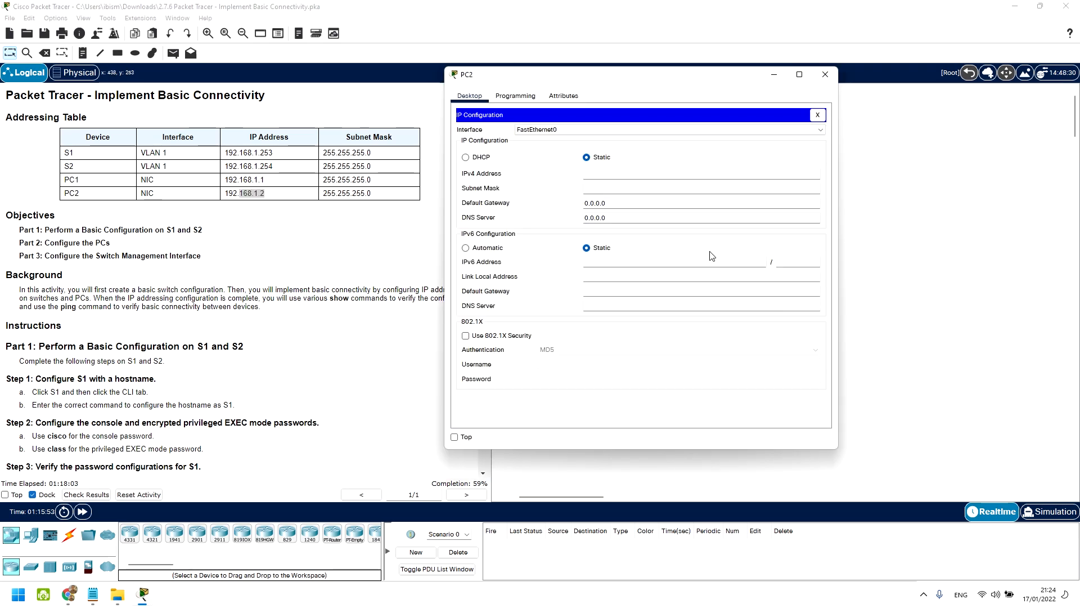
{"action": "type", "text": "192.168.1.2"}
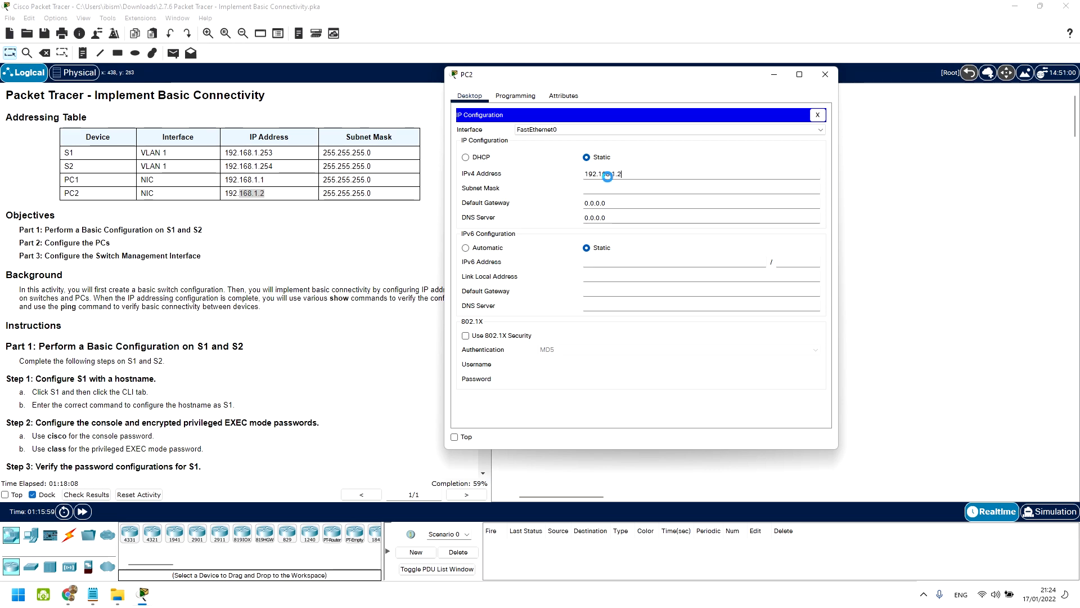
{"action": "key", "text": "Tab"}
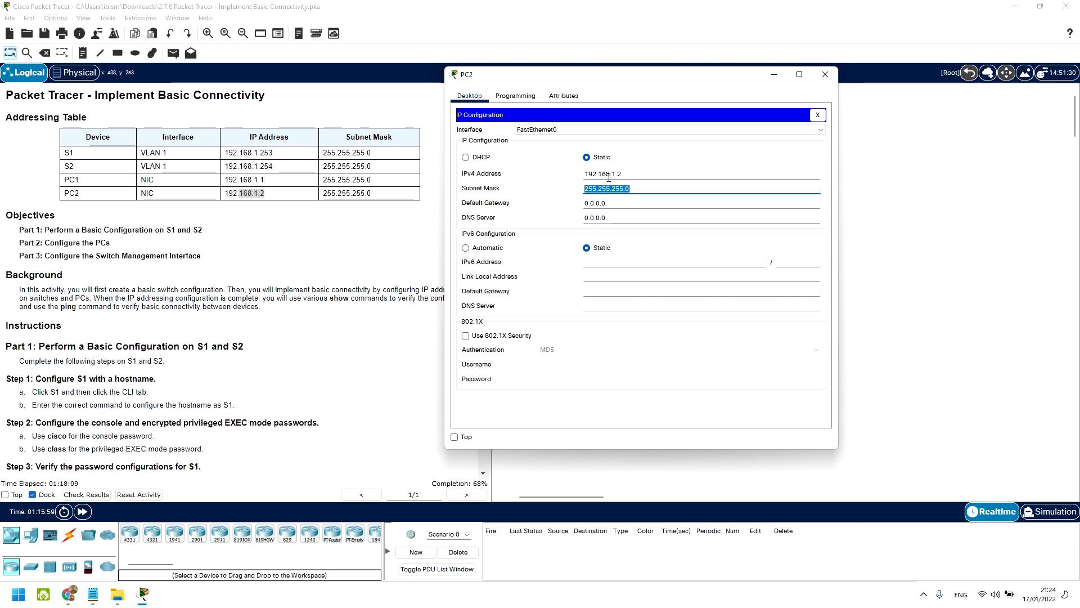
Step: Close PC2's window, check the ping instructions, and reopen PC1's window
{"action": "left_click", "coordinate": [825, 74]}
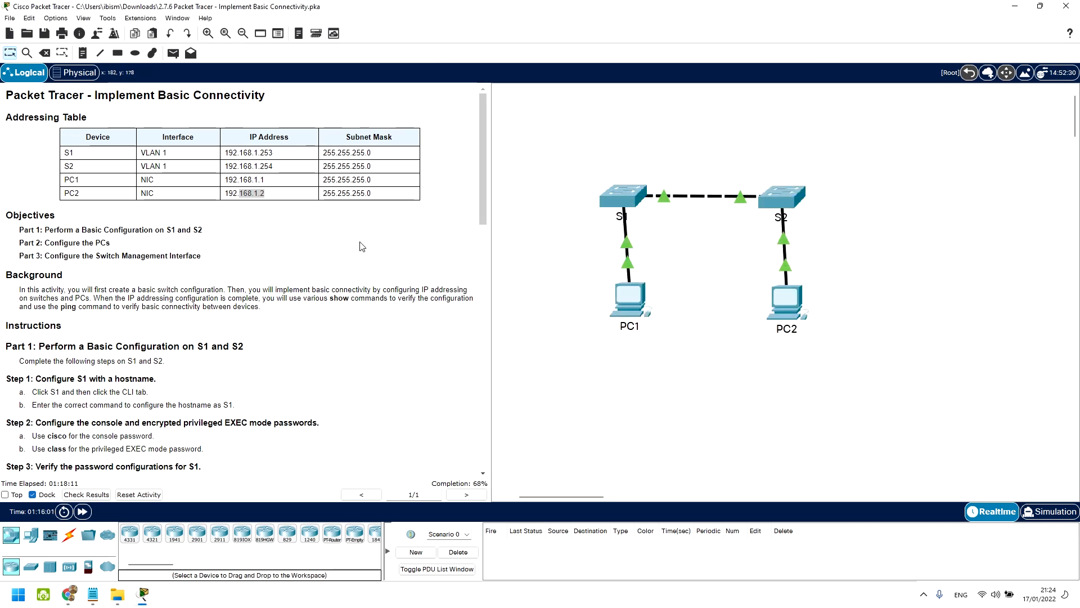
{"action": "scroll", "coordinate": [314, 253], "scroll_direction": "down", "scroll_amount": 3}
{"action": "scroll", "coordinate": [314, 253], "scroll_direction": "down", "scroll_amount": 4}
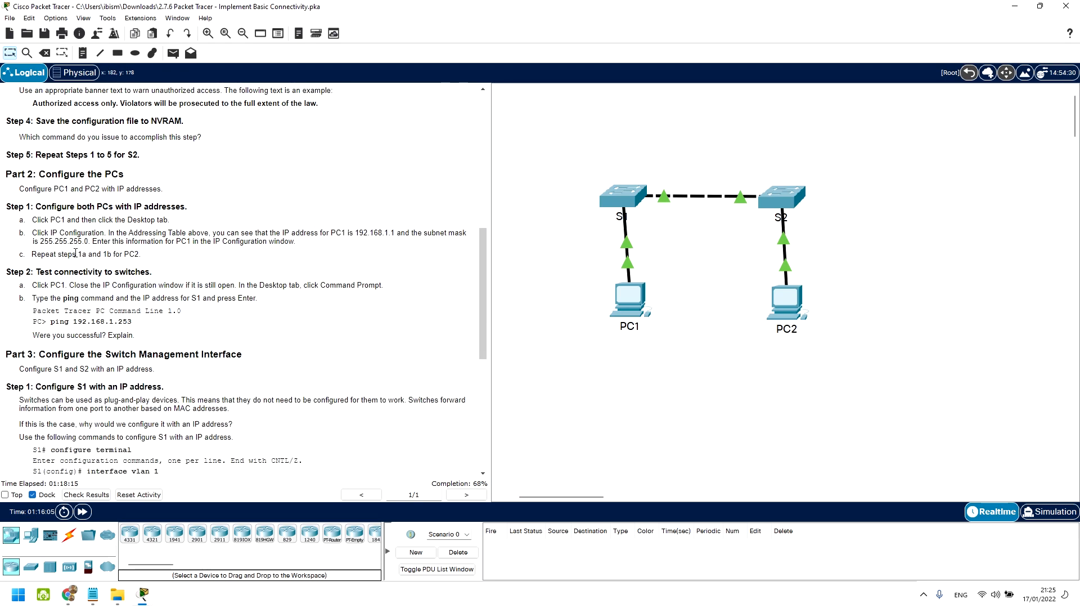
{"action": "left_click_drag", "start_coordinate": [89, 298], "coordinate": [154, 296]}
{"action": "left_click", "coordinate": [155, 284]}
{"action": "left_click", "coordinate": [619, 299]}
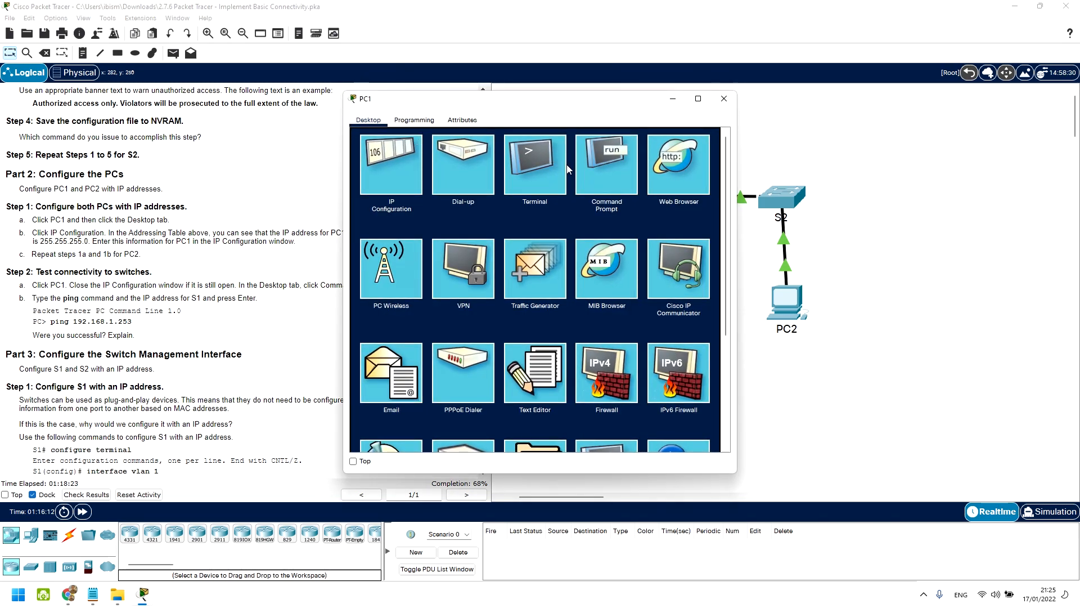
Step: Ping 192.168.1.253 from PC1's Command Prompt (100% loss), then move the window to reveal the topology
{"action": "left_click", "coordinate": [606, 164]}
{"action": "left_click_drag", "start_coordinate": [595, 103], "coordinate": [656, 97]}
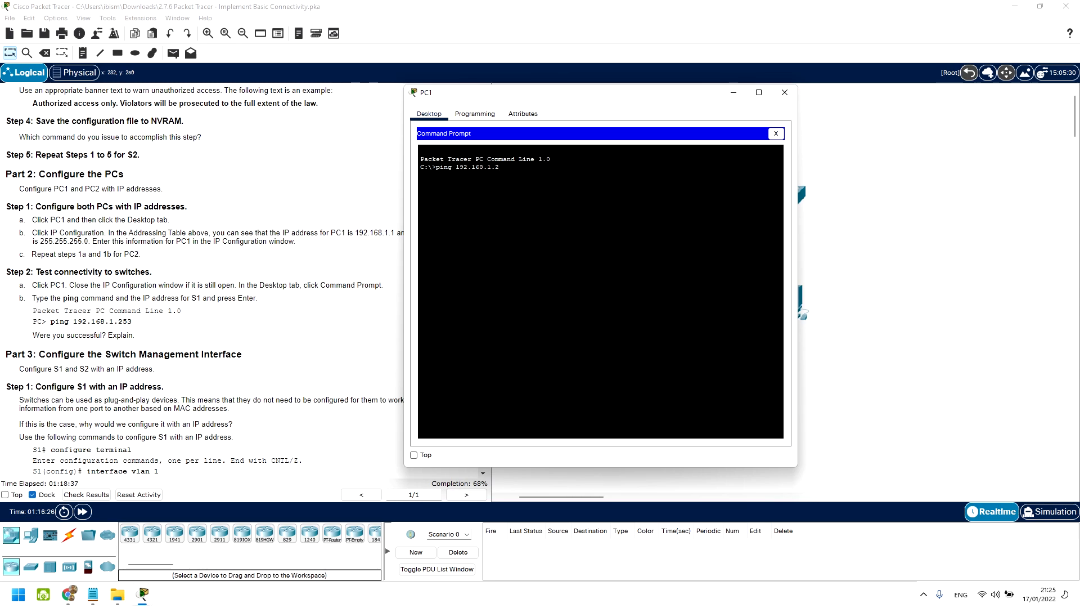
{"action": "key", "text": "Return"}
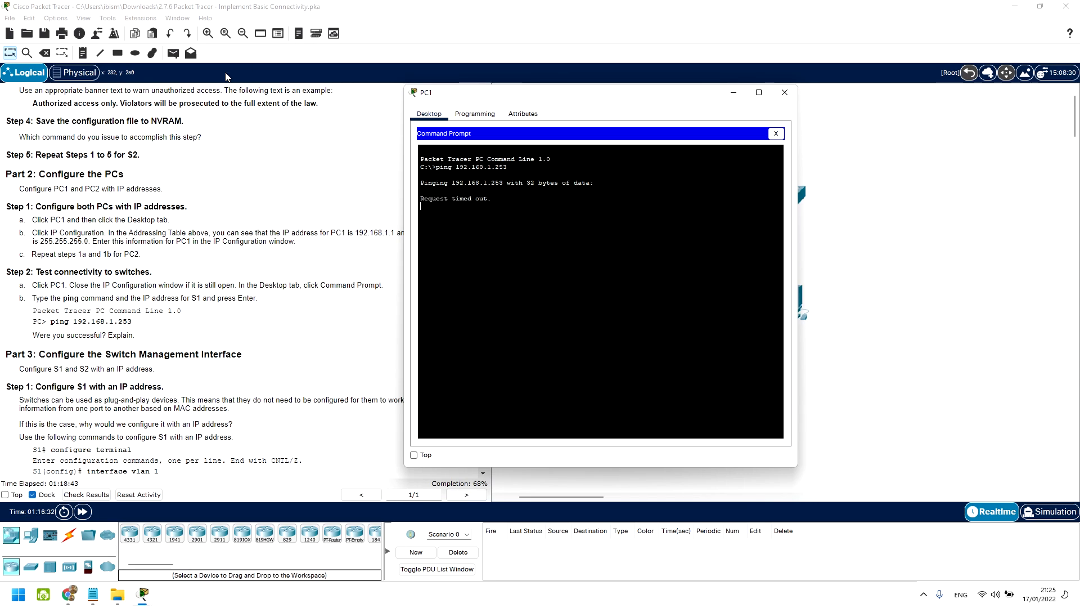
{"action": "scroll", "coordinate": [193, 268], "scroll_direction": "up", "scroll_amount": 12}
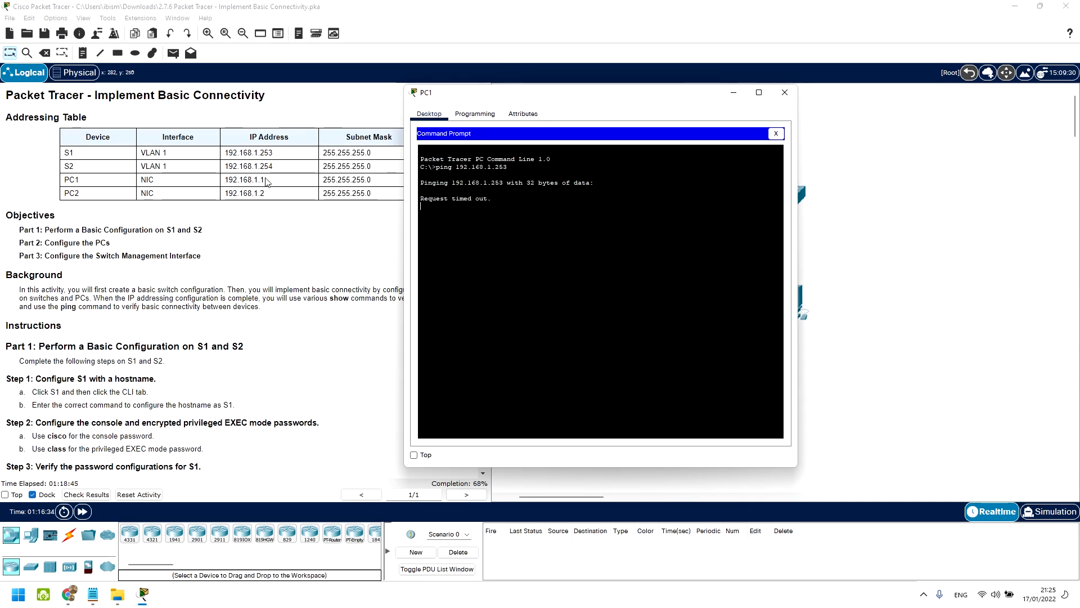
{"action": "scroll", "coordinate": [192, 281], "scroll_direction": "down", "scroll_amount": 10}
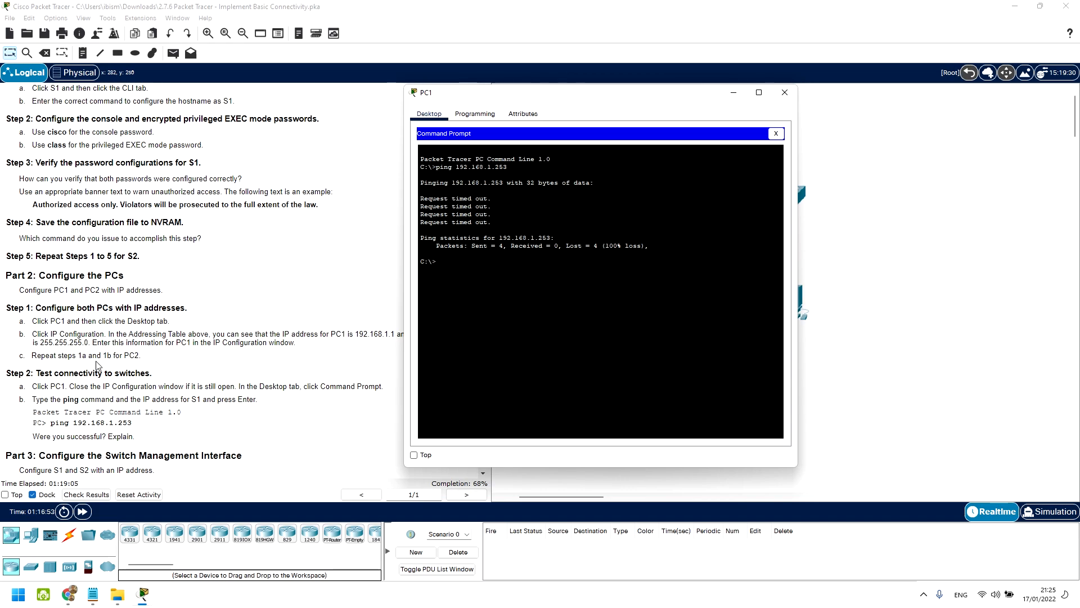
{"action": "left_click_drag", "start_coordinate": [568, 94], "coordinate": [349, 94]}
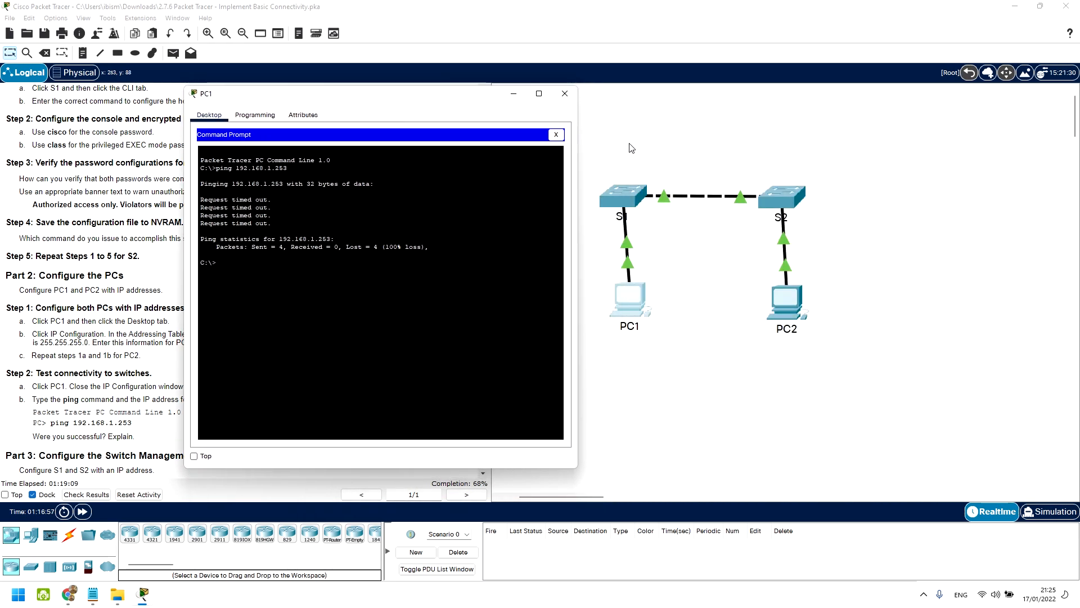
Step: Keep PC1's window always on top and reposition it to the right side
{"action": "left_click", "coordinate": [194, 455]}
{"action": "left_click", "coordinate": [674, 110]}
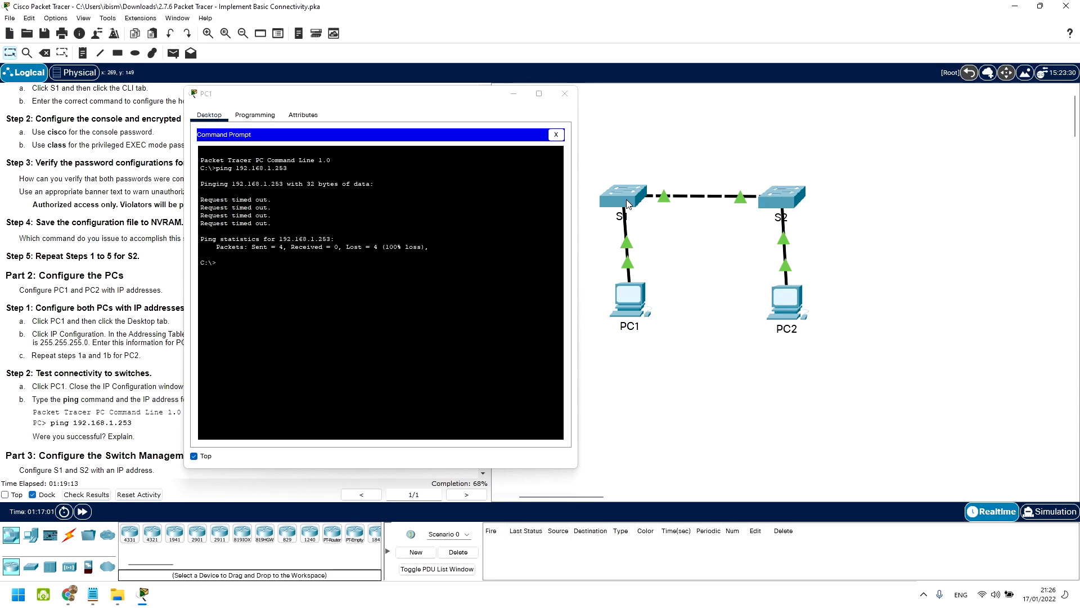
{"action": "left_click_drag", "start_coordinate": [488, 97], "coordinate": [328, 85]}
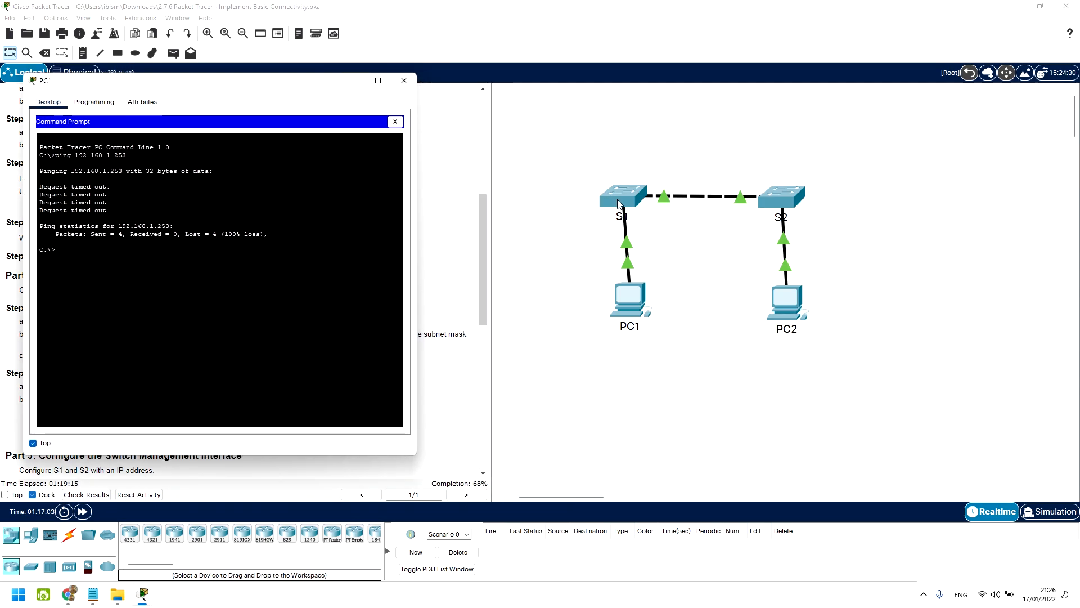
{"action": "left_click", "coordinate": [585, 191]}
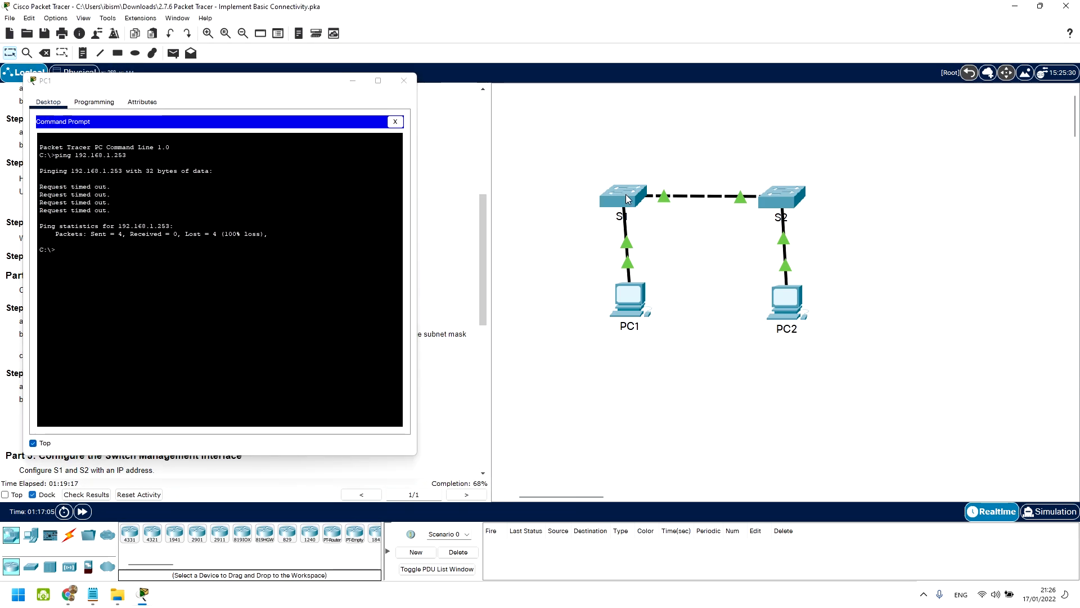
{"action": "left_click", "coordinate": [626, 199]}
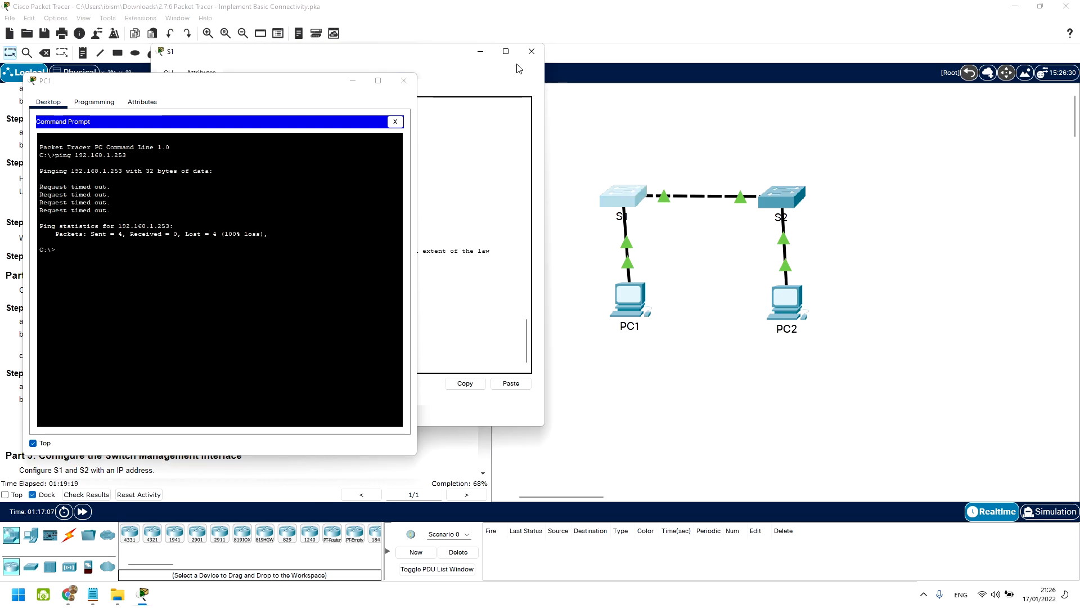
{"action": "left_click", "coordinate": [531, 52]}
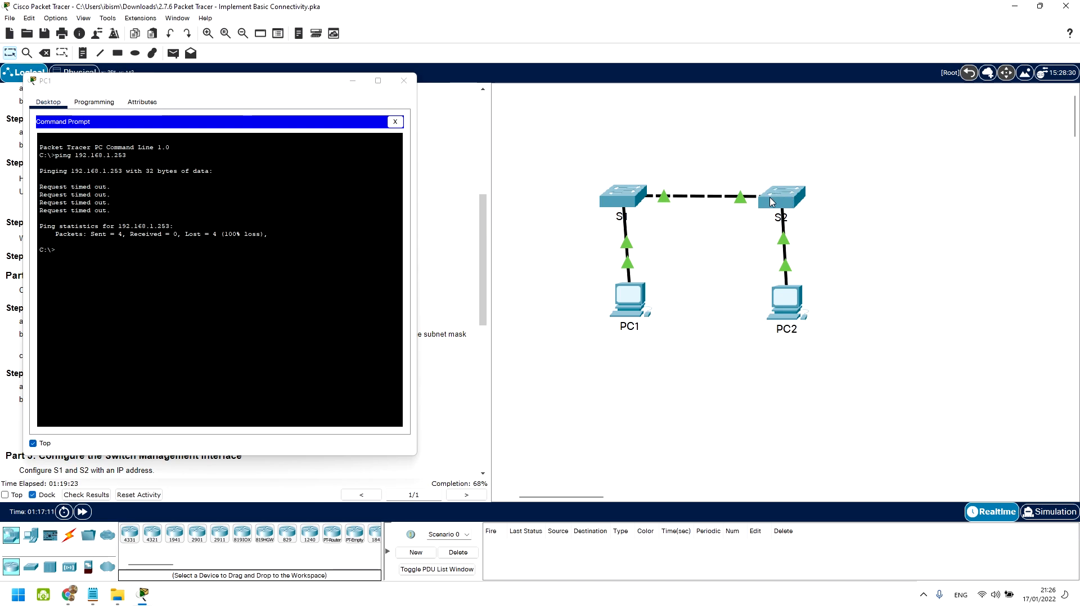
{"action": "left_click_drag", "start_coordinate": [325, 89], "coordinate": [959, 125]}
Step: Confirm S1's copy to startup-config output in its CLI, then close the S1 and PC1 windows
{"action": "left_click", "coordinate": [617, 196]}
{"action": "left_click_drag", "start_coordinate": [470, 387], "coordinate": [513, 383]}
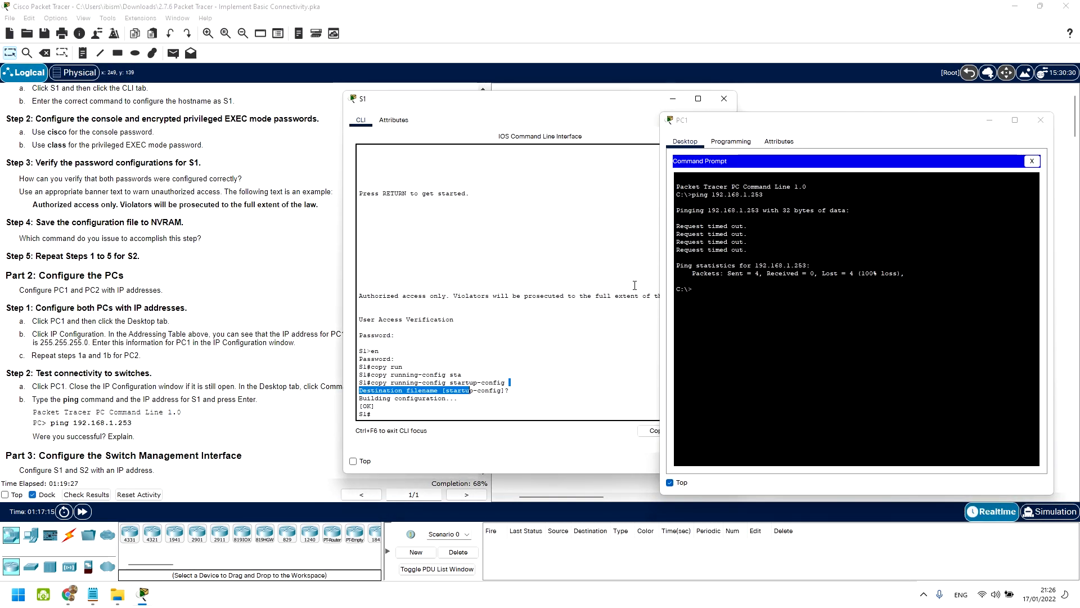
{"action": "left_click", "coordinate": [467, 413]}
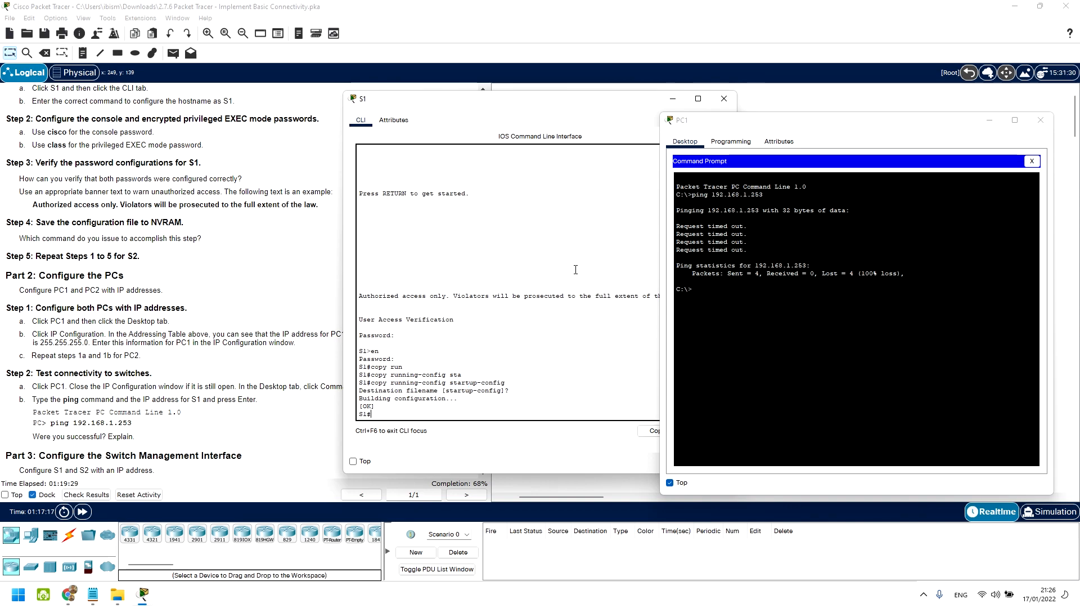
{"action": "left_click", "coordinate": [724, 99]}
{"action": "left_click", "coordinate": [1040, 119]}
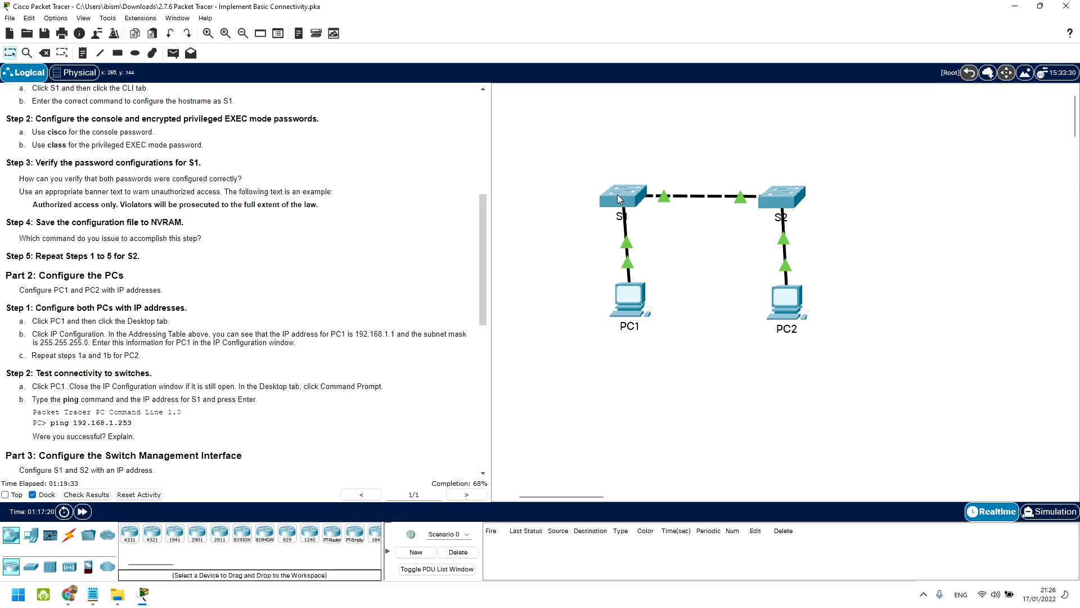
{"action": "scroll", "coordinate": [623, 203], "scroll_direction": "down", "scroll_amount": 2}
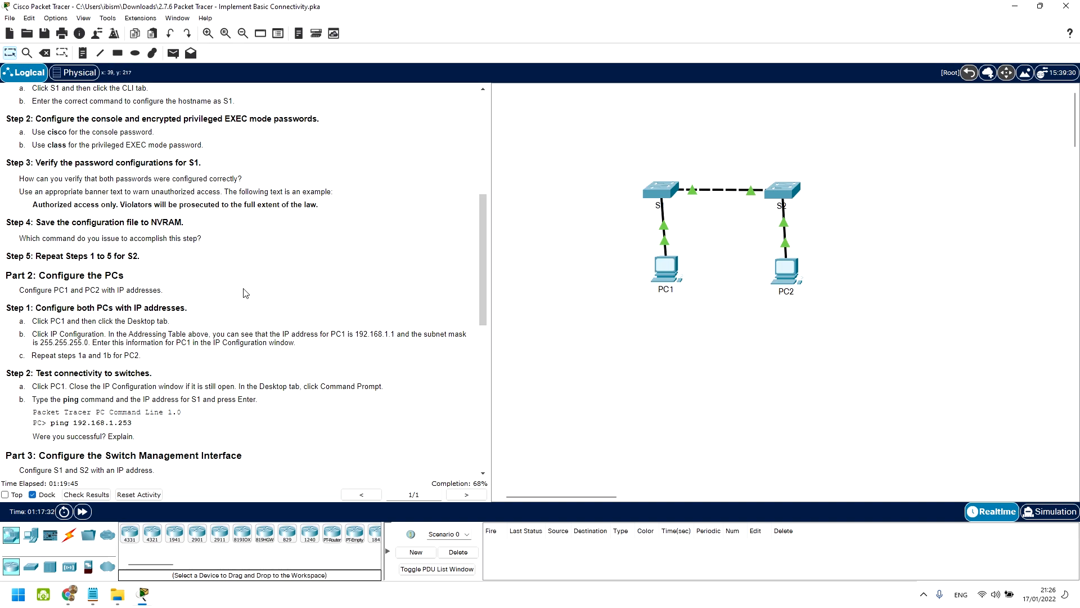
{"action": "left_click", "coordinate": [666, 271]}
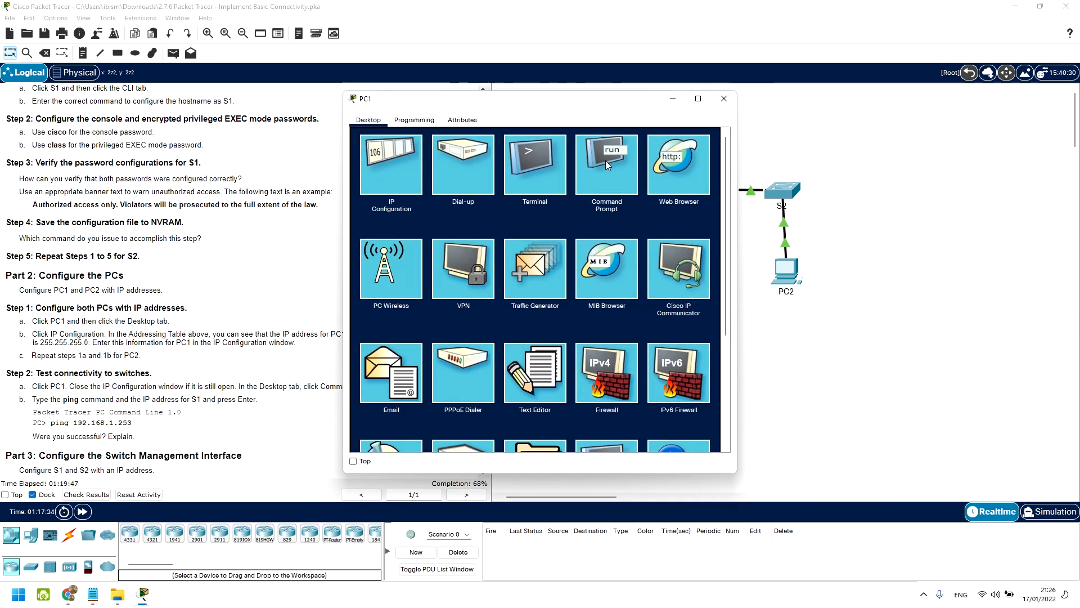
{"action": "left_click", "coordinate": [605, 161]}
{"action": "left_click_drag", "start_coordinate": [426, 188], "coordinate": [442, 188]}
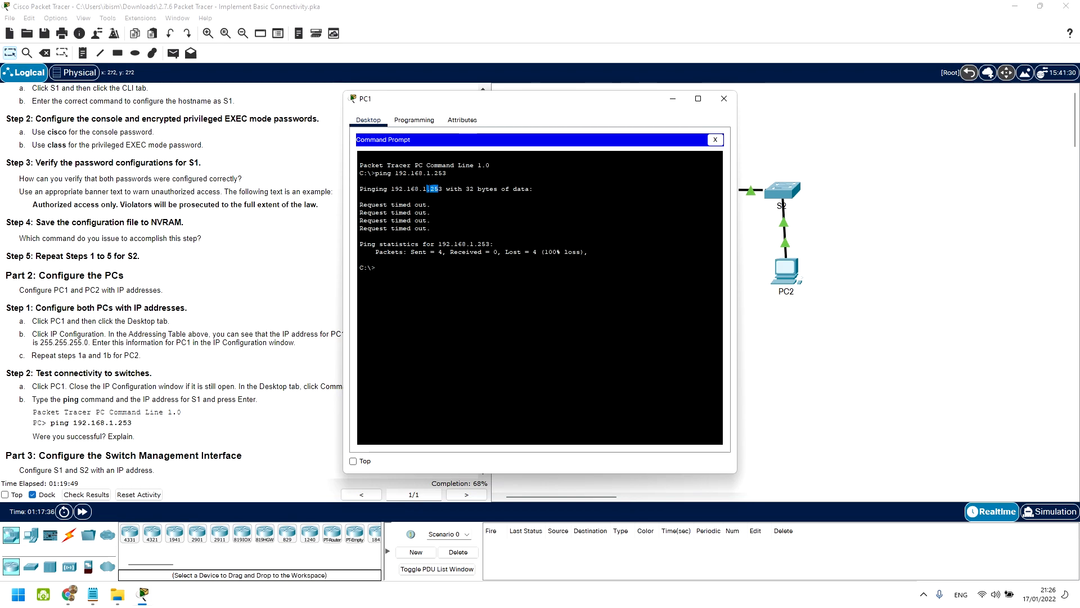
{"action": "left_click", "coordinate": [724, 98]}
{"action": "scroll", "coordinate": [186, 168], "scroll_direction": "up", "scroll_amount": 5}
{"action": "left_click_drag", "start_coordinate": [83, 150], "coordinate": [78, 146]}
{"action": "left_click_drag", "start_coordinate": [199, 158], "coordinate": [112, 153]}
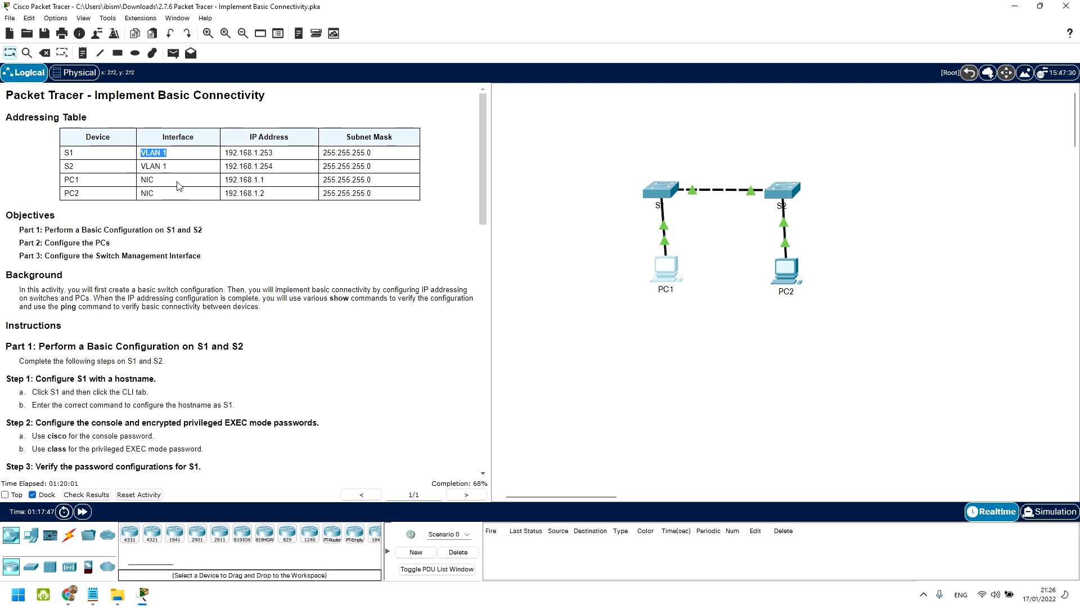
Step: Read past the PC addressing and ping steps to Part 3 Step 1, then open S1's CLI
{"action": "scroll", "coordinate": [178, 186], "scroll_direction": "down", "scroll_amount": 8}
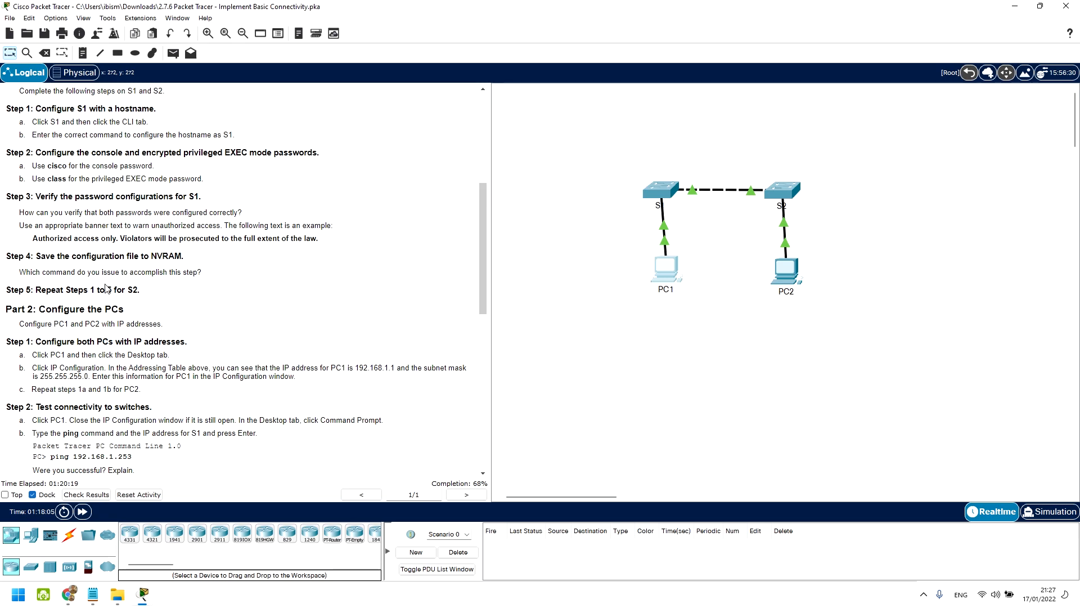
{"action": "scroll", "coordinate": [111, 251], "scroll_direction": "down", "scroll_amount": 2}
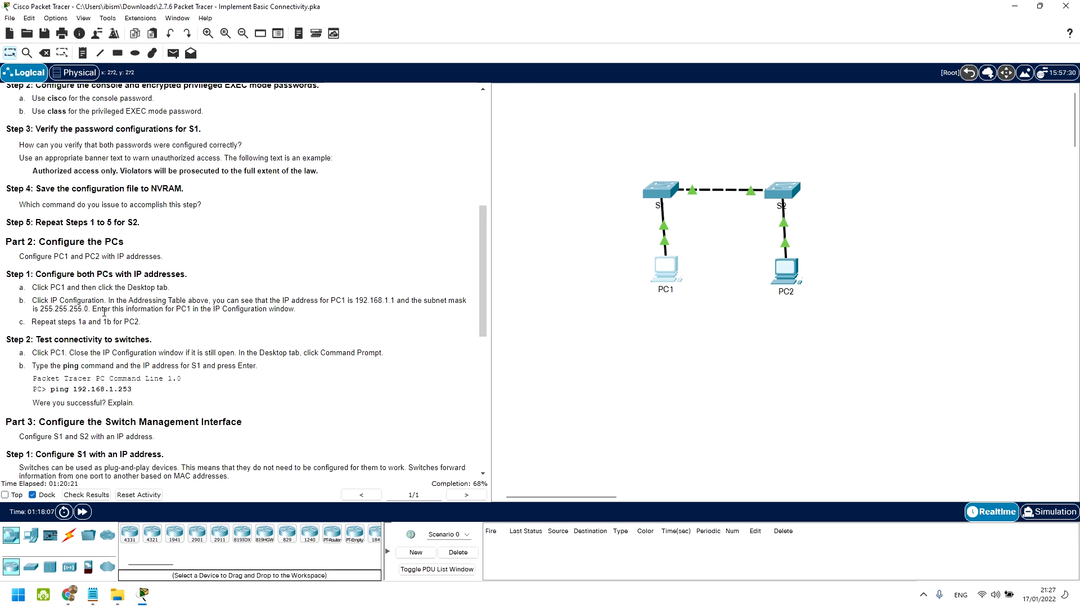
{"action": "left_click_drag", "start_coordinate": [102, 309], "coordinate": [120, 309]}
{"action": "left_click_drag", "start_coordinate": [47, 340], "coordinate": [125, 377]}
{"action": "left_click_drag", "start_coordinate": [69, 352], "coordinate": [134, 367]}
{"action": "scroll", "coordinate": [135, 367], "scroll_direction": "down", "scroll_amount": 1}
{"action": "scroll", "coordinate": [157, 371], "scroll_direction": "down", "scroll_amount": 2}
{"action": "left_click_drag", "start_coordinate": [54, 336], "coordinate": [153, 339]}
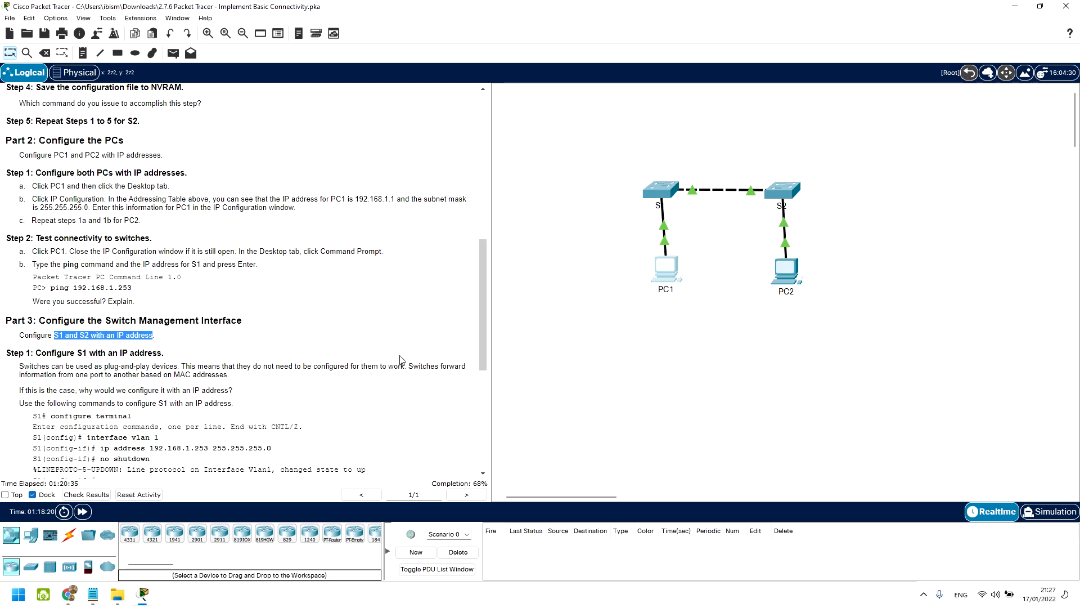
{"action": "scroll", "coordinate": [309, 328], "scroll_direction": "down", "scroll_amount": 3}
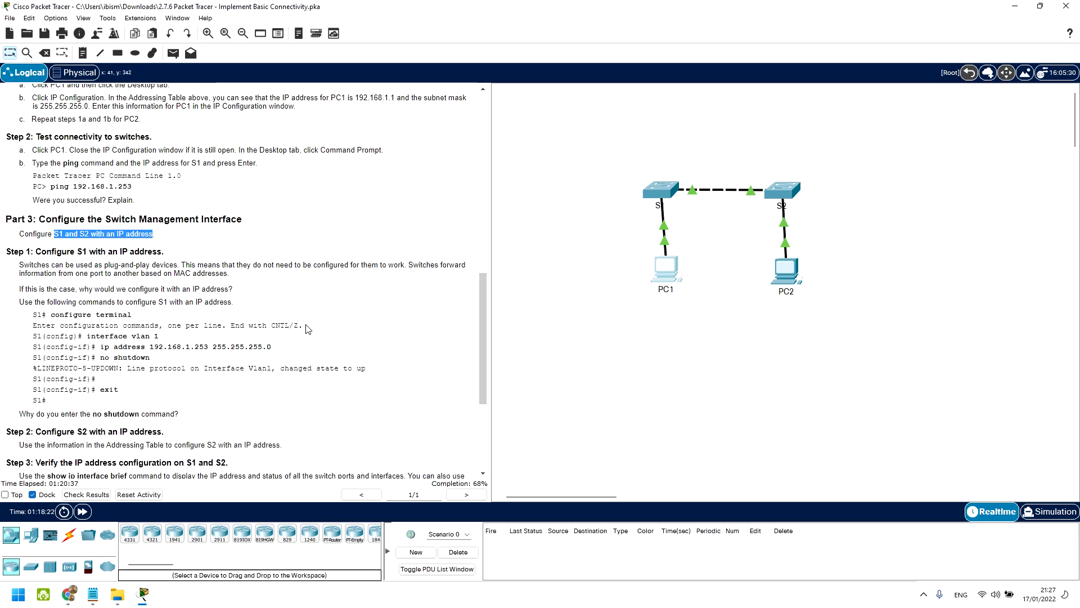
{"action": "left_click", "coordinate": [649, 187]}
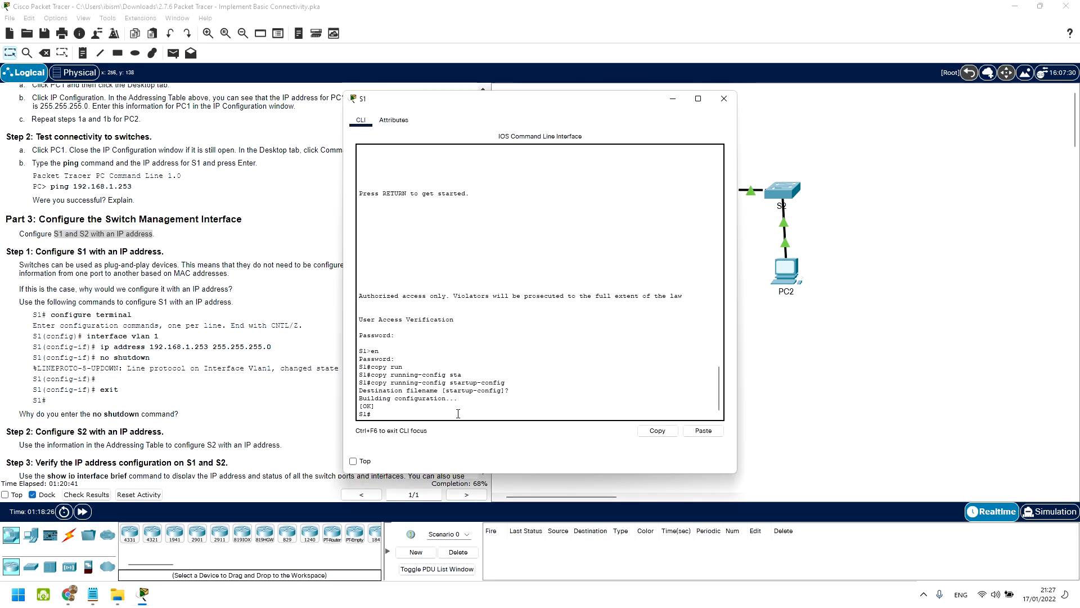
Step: Enter global configuration mode on S1 with configure terminal
{"action": "type", "text": "conf"}
{"action": "key", "text": "Tab"}
{"action": "type", "text": "ter"}
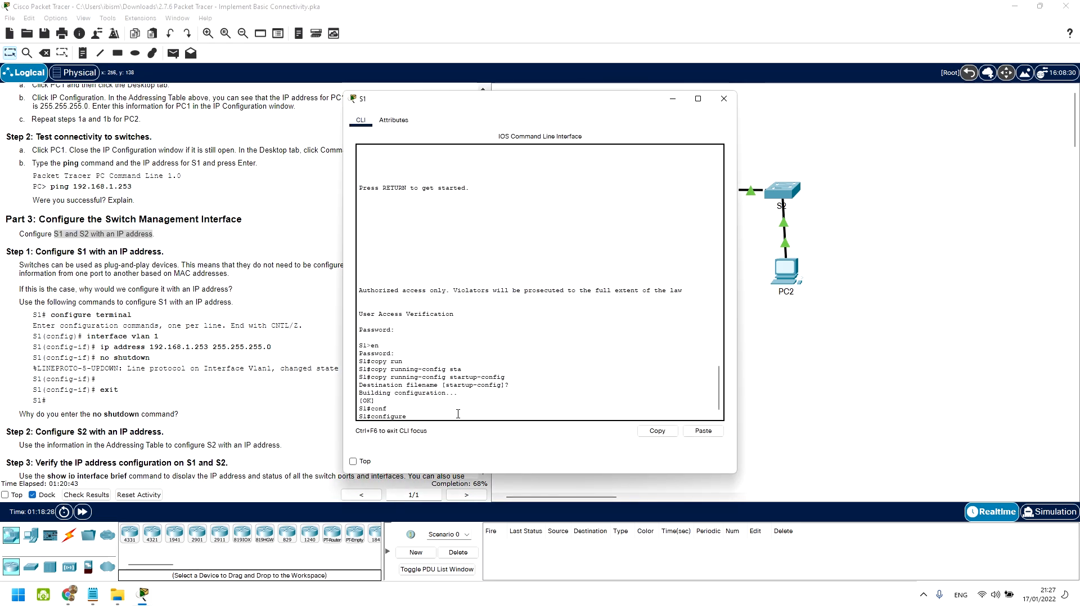
{"action": "key", "text": "Tab"}
{"action": "key", "text": "Return"}
{"action": "type", "text": "ip add"}
{"action": "key", "text": "Tab"}
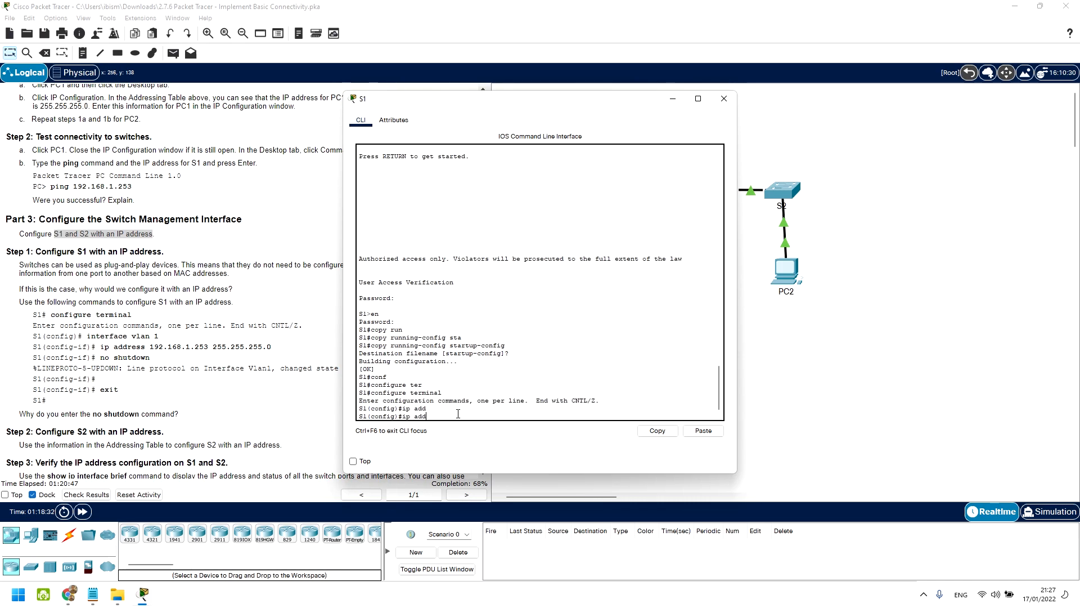
{"action": "key", "text": "BackSpace"}
{"action": "key", "text": "BackSpace"}
{"action": "key", "text": "BackSpace"}
Step: Run do show running-config and page to the Vlan1 section, which has no IP and is shut down
{"action": "type", "text": "do sh run"}
{"action": "key", "text": "Return"}
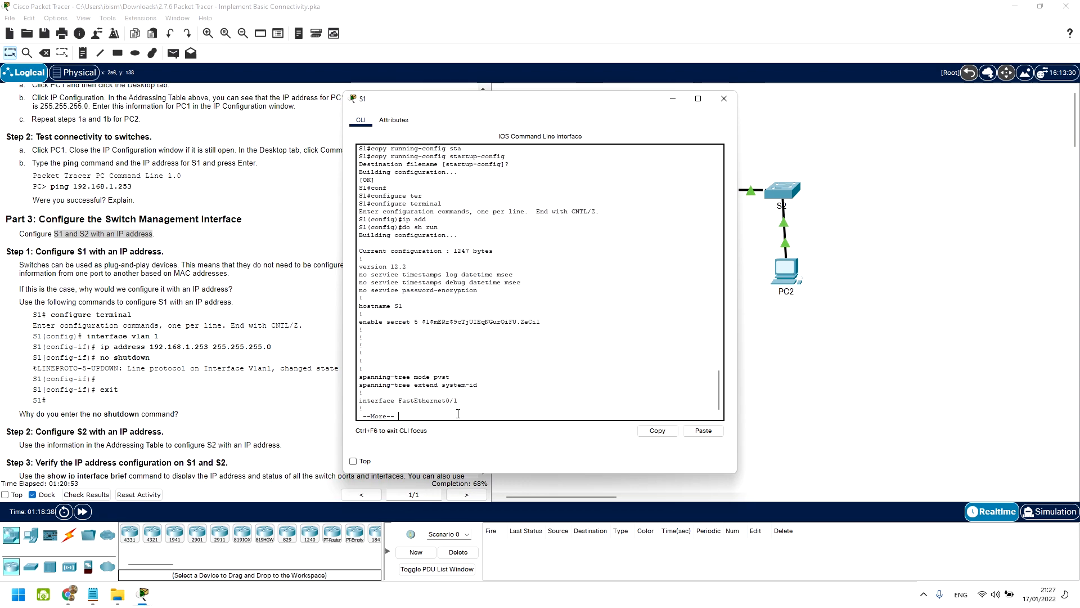
{"action": "key", "text": "space"}
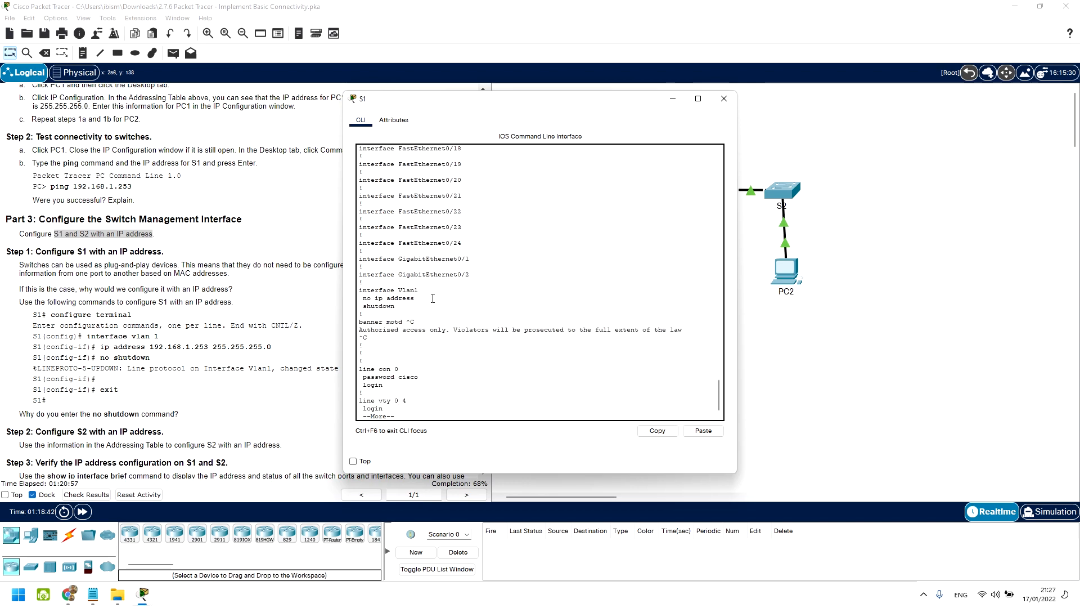
{"action": "left_click_drag", "start_coordinate": [419, 290], "coordinate": [358, 290]}
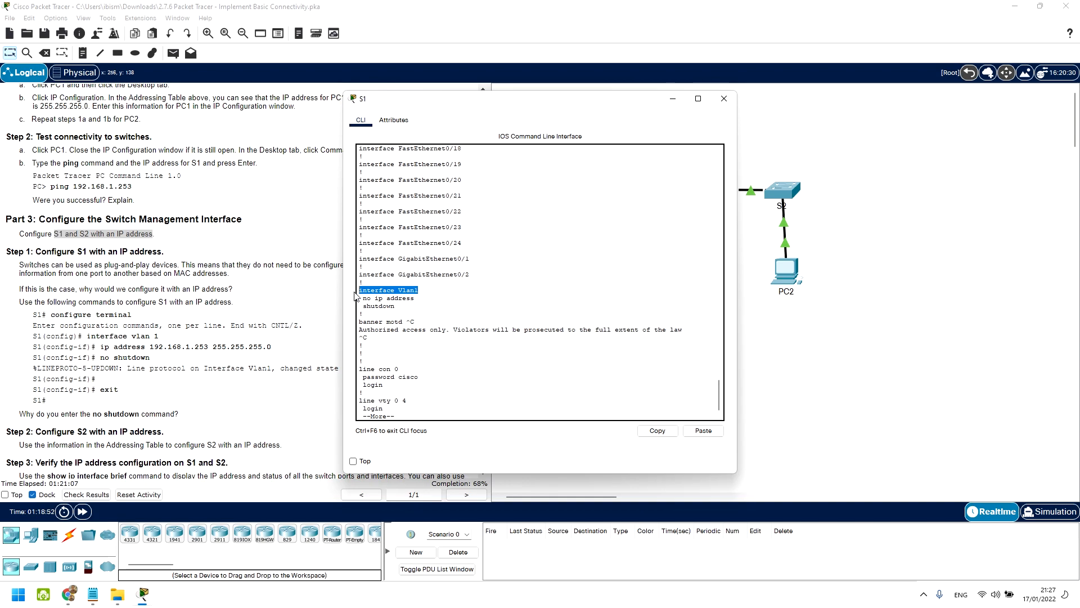
Step: Break out of the config listing and enter interface vlan 1 configuration on S1
{"action": "left_click", "coordinate": [490, 384]}
{"action": "key", "text": "ctrl+c"}
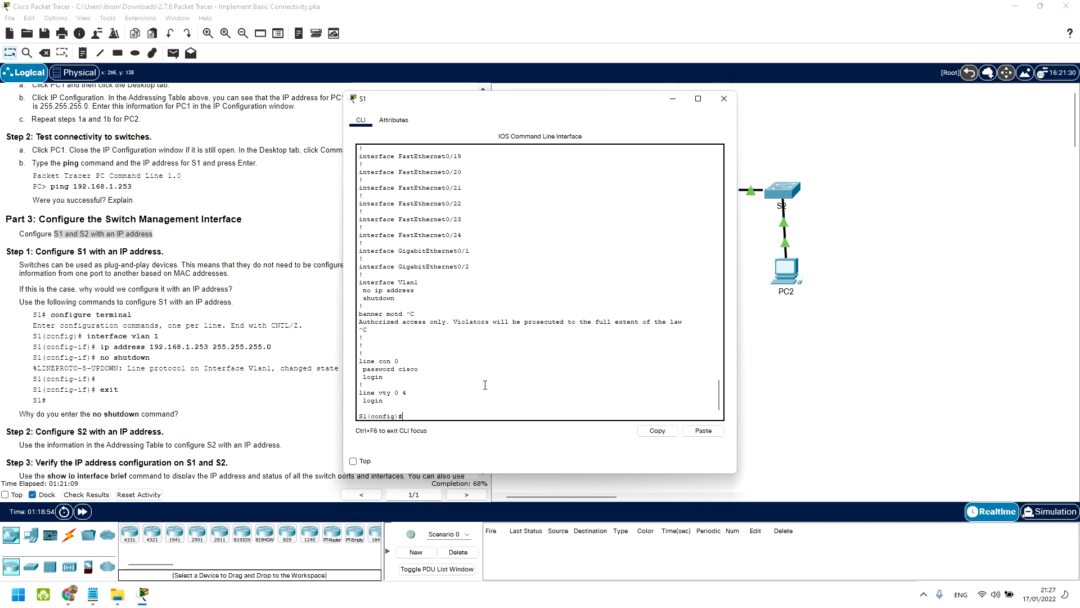
{"action": "type", "text": "inter"}
{"action": "key", "text": "Tab"}
{"action": "type", "text": "vl"}
{"action": "key", "text": "Tab"}
{"action": "type", "text": "1"}
{"action": "key", "text": "Return"}
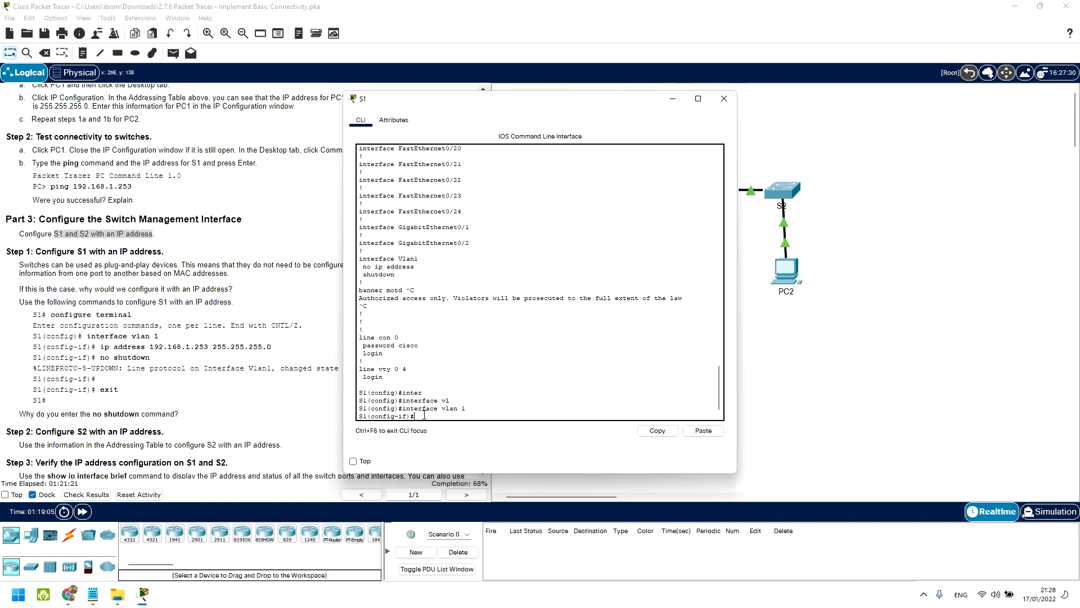
Step: Assign VLAN 1 the address 192.168.1.253 255.255.255.0, enable it with no shutdown, and view the running config
{"action": "type", "text": "ip add"}
{"action": "key", "text": "Tab"}
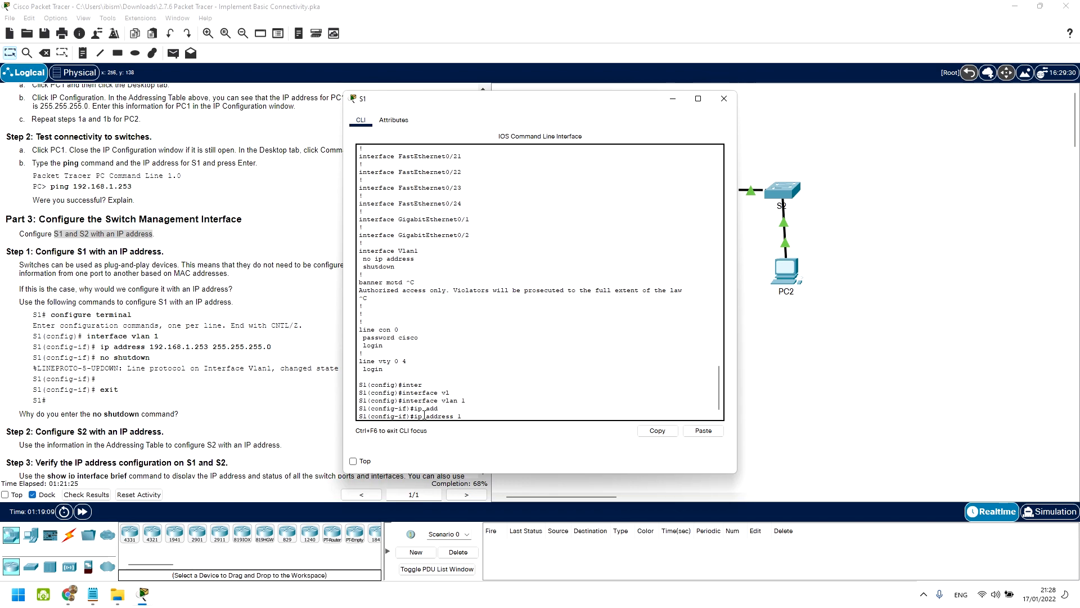
{"action": "type", "text": "192.168.1.253 255.255.255.0"}
{"action": "key", "text": "Return"}
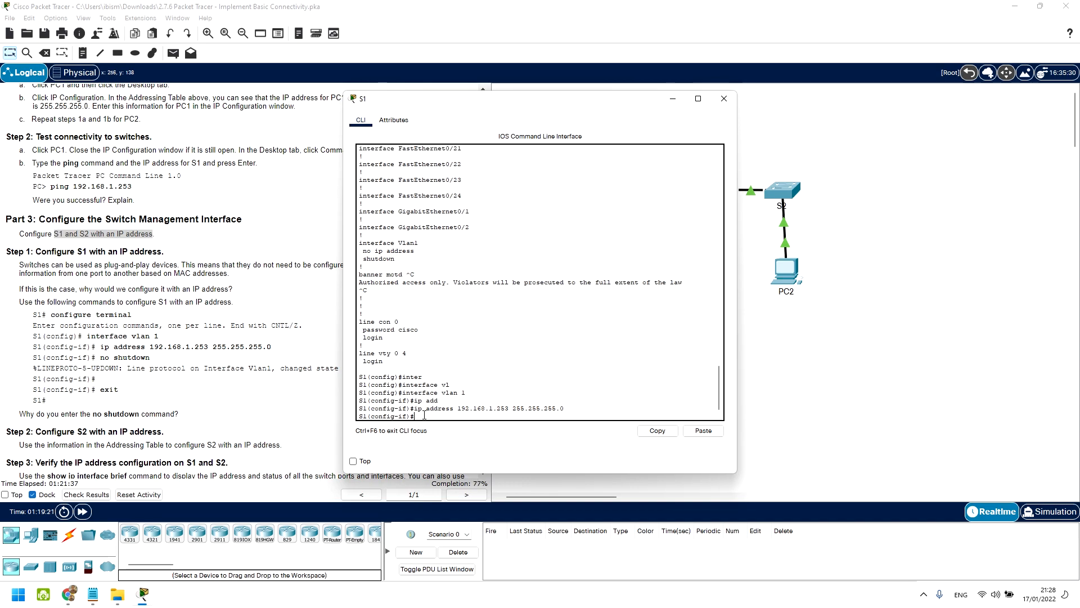
{"action": "type", "text": "no shut"}
{"action": "key", "text": "Tab"}
{"action": "key", "text": "Return"}
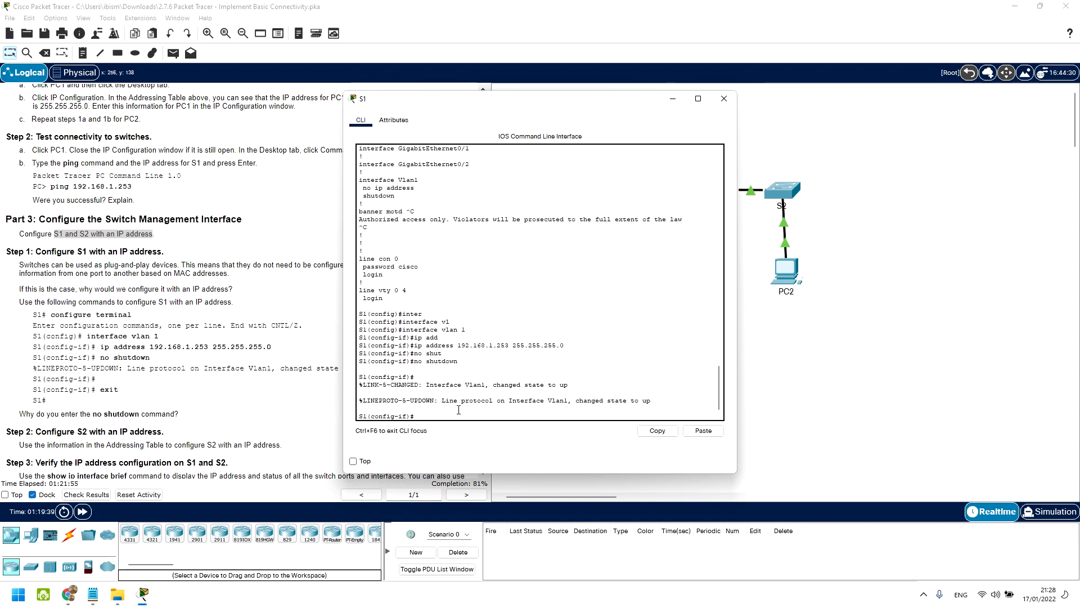
{"action": "type", "text": "do sh run"}
{"action": "key", "text": "Return"}
{"action": "key", "text": "space"}
{"action": "key", "text": "space"}
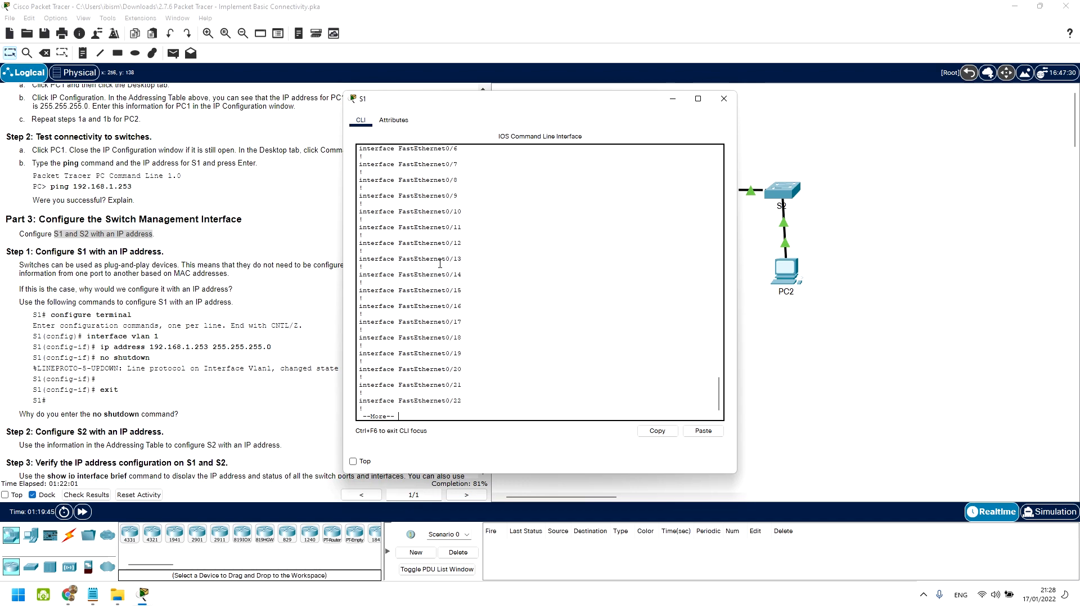
Step: Confirm the Vlan1 section shows 192.168.1.253 in S1's running config, then close S1's window
{"action": "scroll", "coordinate": [437, 280], "scroll_direction": "up", "scroll_amount": 2}
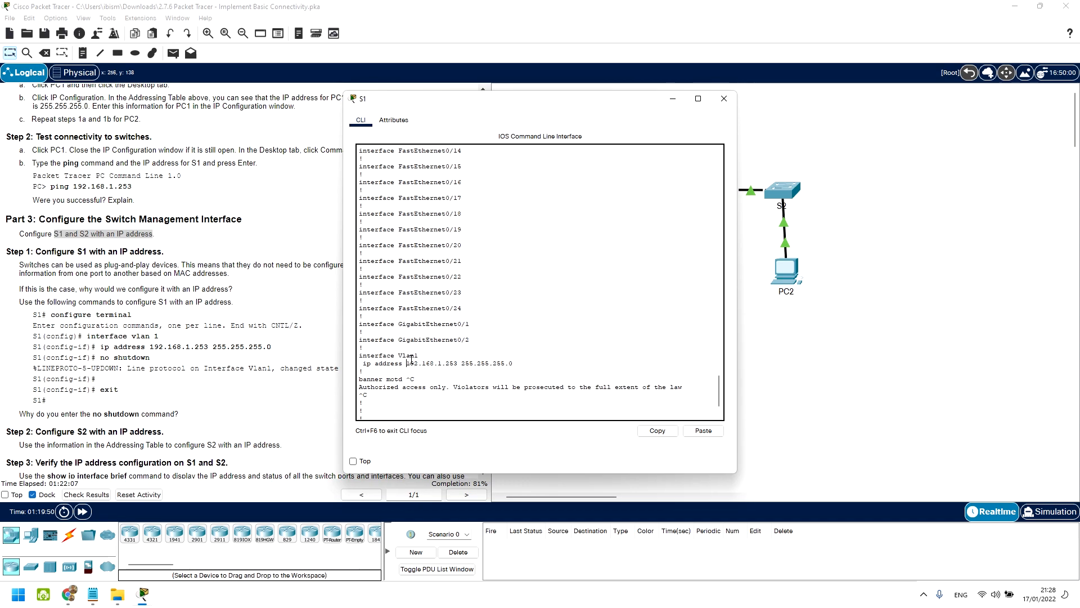
{"action": "left_click_drag", "start_coordinate": [450, 345], "coordinate": [404, 338]}
{"action": "left_click", "coordinate": [414, 359]}
{"action": "left_click", "coordinate": [725, 98]}
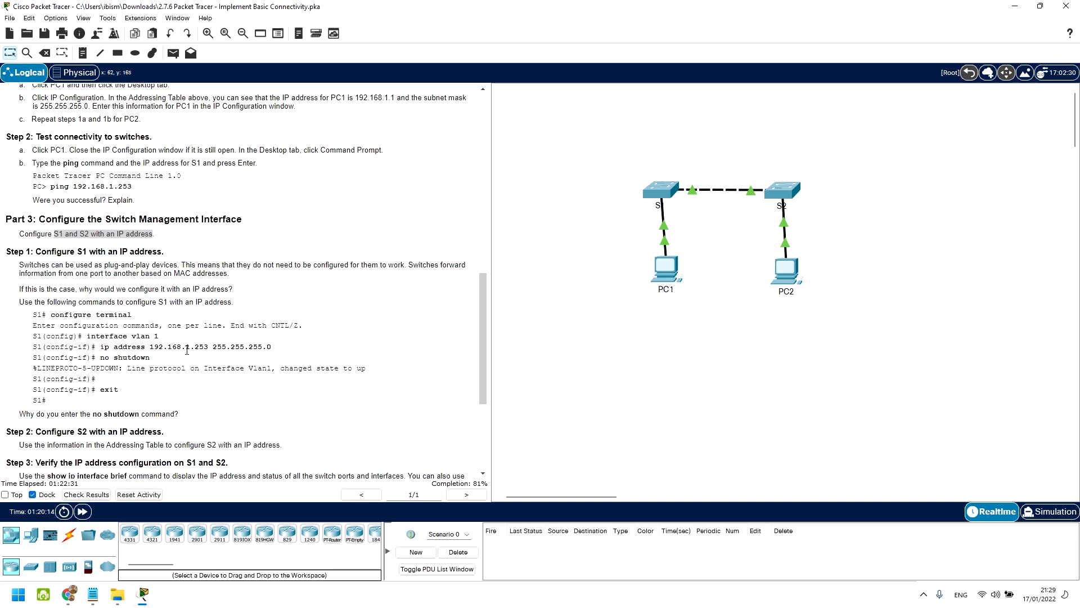
Step: Rerun ping 192.168.1.253 from PC1's command prompt until all four replies return with 0% loss
{"action": "scroll", "coordinate": [125, 368], "scroll_direction": "down", "scroll_amount": 1}
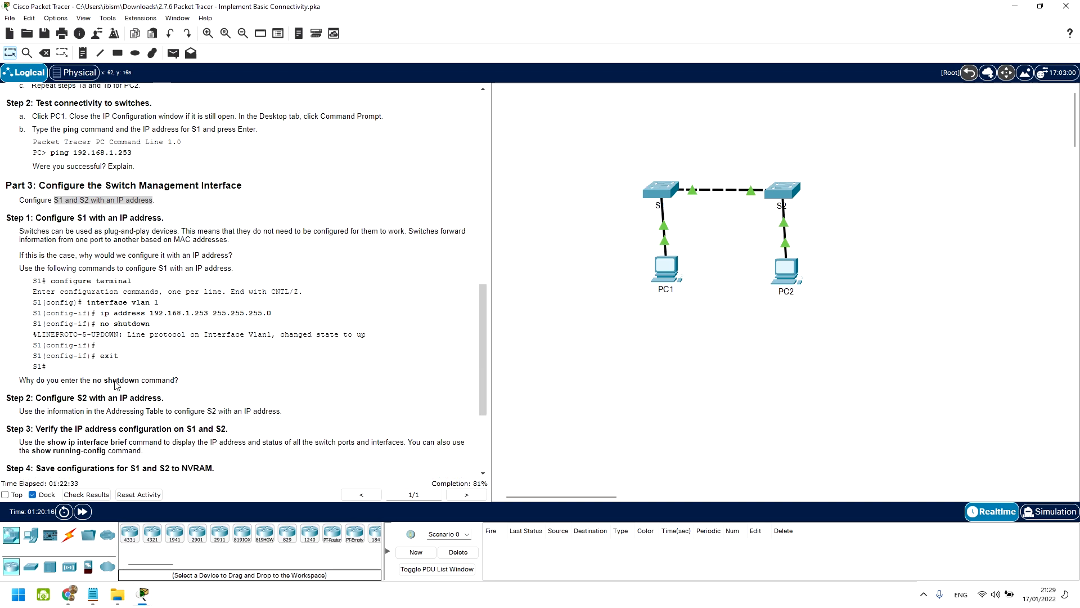
{"action": "left_click", "coordinate": [666, 270]}
{"action": "left_click", "coordinate": [540, 273]}
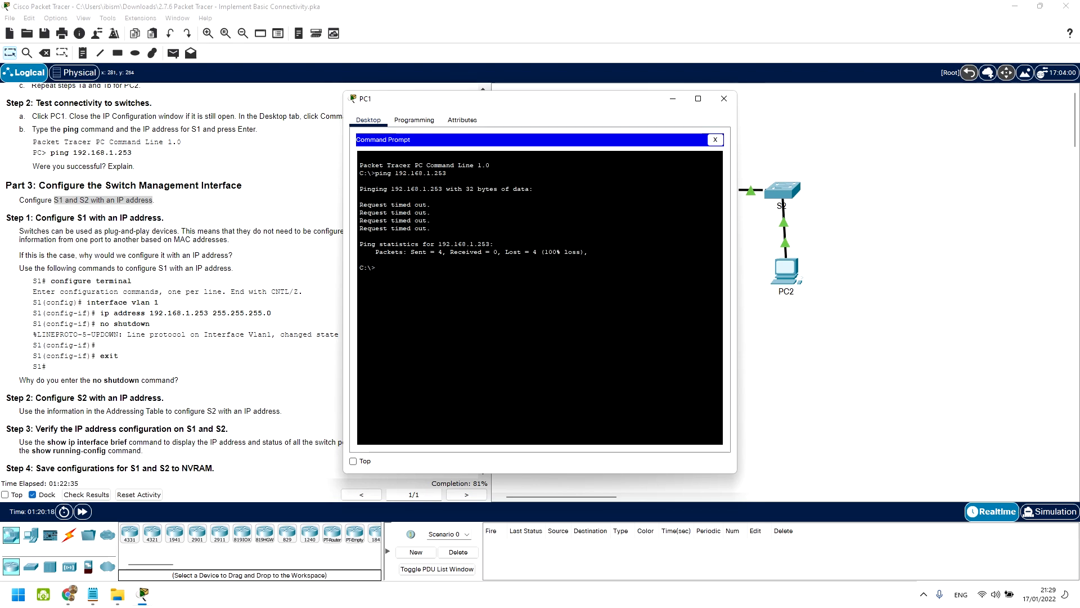
{"action": "key", "text": "Up"}
{"action": "key", "text": "Return"}
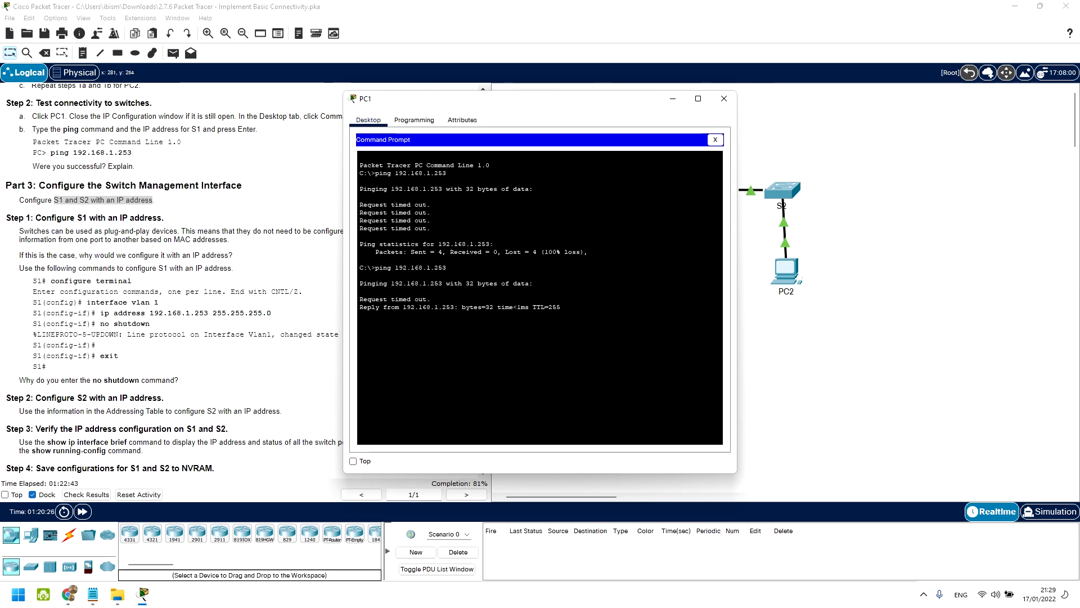
{"action": "left_click_drag", "start_coordinate": [549, 312], "coordinate": [372, 308]}
{"action": "left_click", "coordinate": [511, 318]}
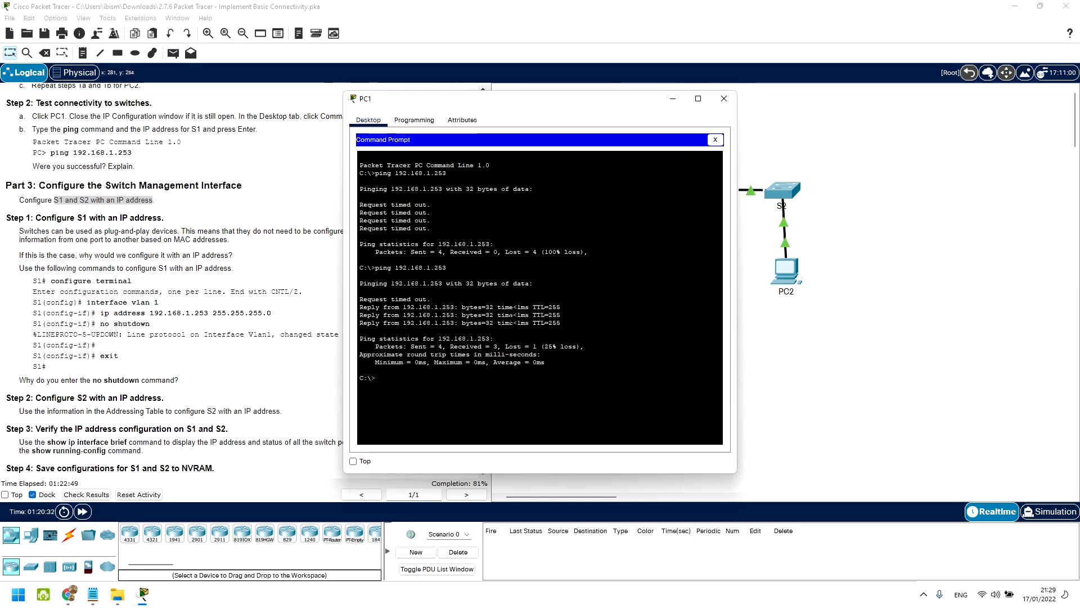
{"action": "key", "text": "Up"}
{"action": "key", "text": "Return"}
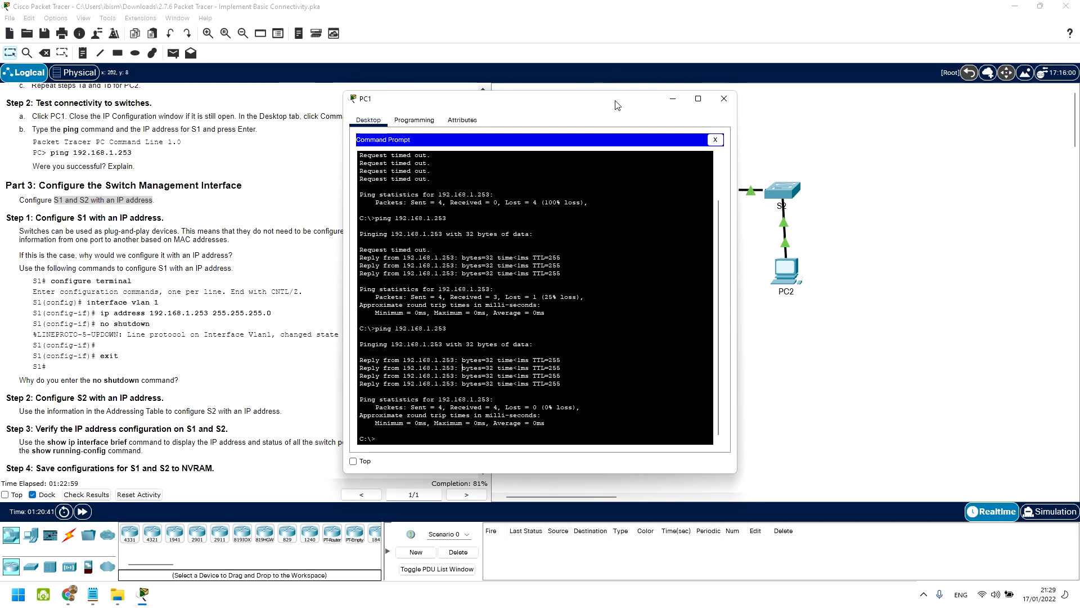
{"action": "left_click_drag", "start_coordinate": [617, 104], "coordinate": [409, 102]}
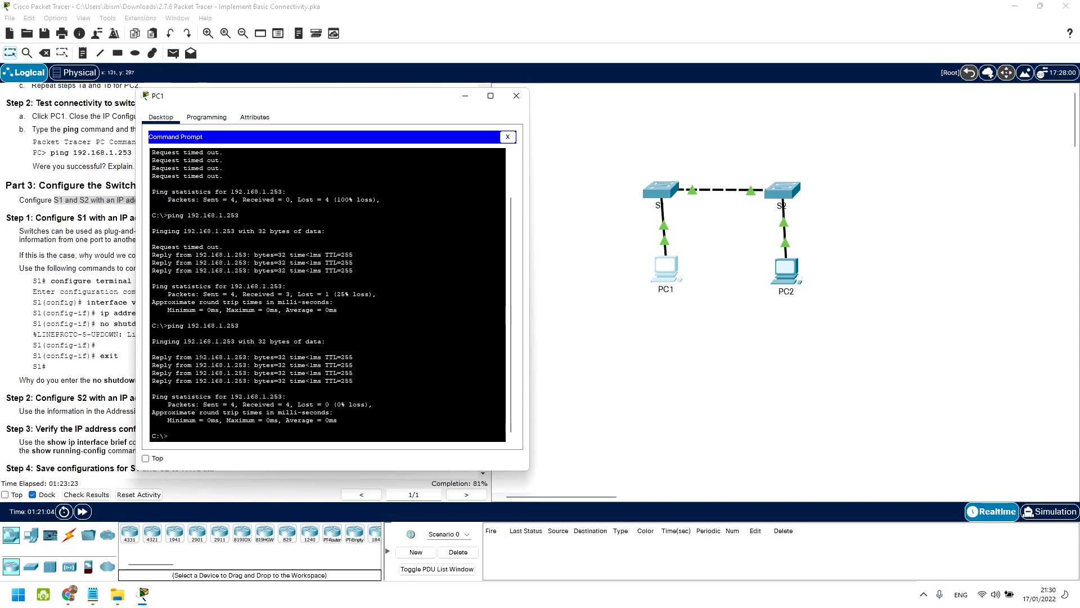
Step: Examine the first reply's bytes=32, <1ms response time and TTL=255 values, then launch Notepad
{"action": "mouse_move", "coordinate": [264, 360]}
{"action": "left_mouse_down"}
{"action": "mouse_move", "coordinate": [286, 359]}
{"action": "mouse_move", "coordinate": [255, 359]}
{"action": "left_mouse_up"}
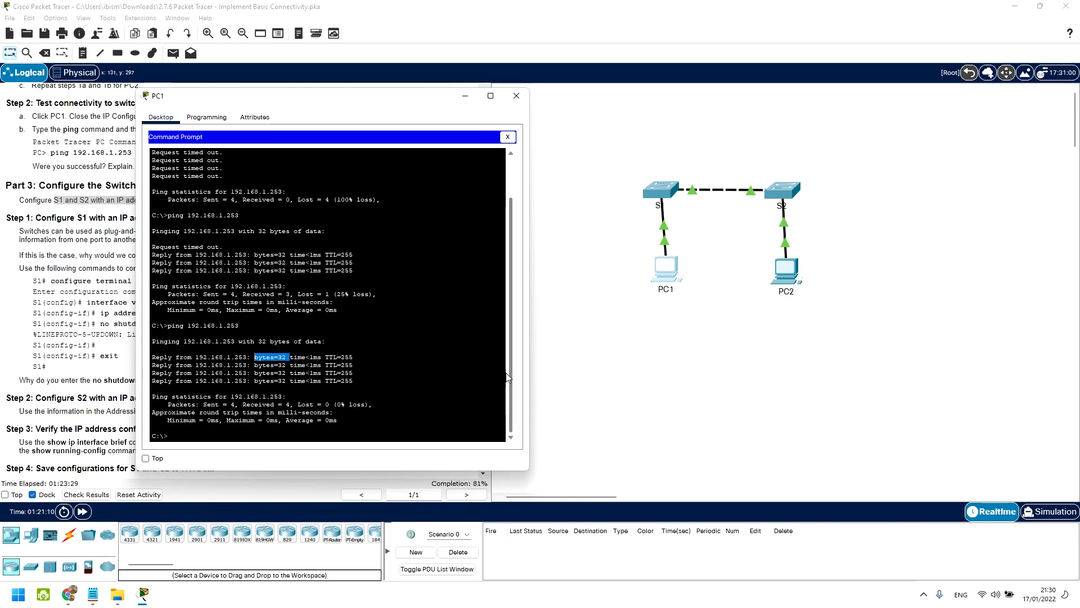
{"action": "left_click_drag", "start_coordinate": [303, 357], "coordinate": [318, 357]}
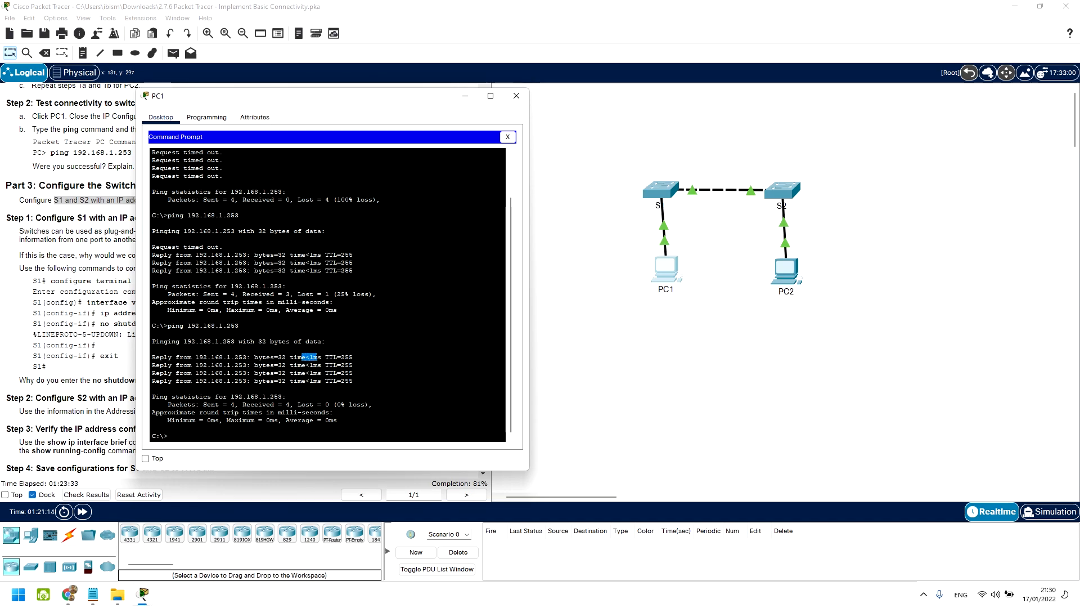
{"action": "left_click", "coordinate": [325, 358]}
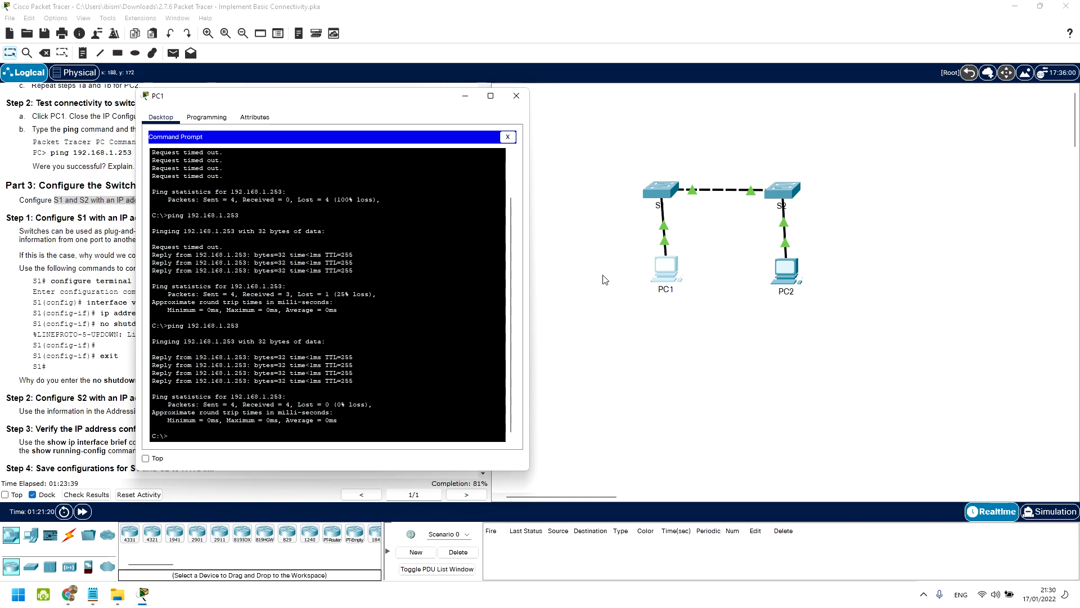
{"action": "left_click_drag", "start_coordinate": [318, 357], "coordinate": [306, 357]}
{"action": "left_click_drag", "start_coordinate": [333, 357], "coordinate": [355, 357]}
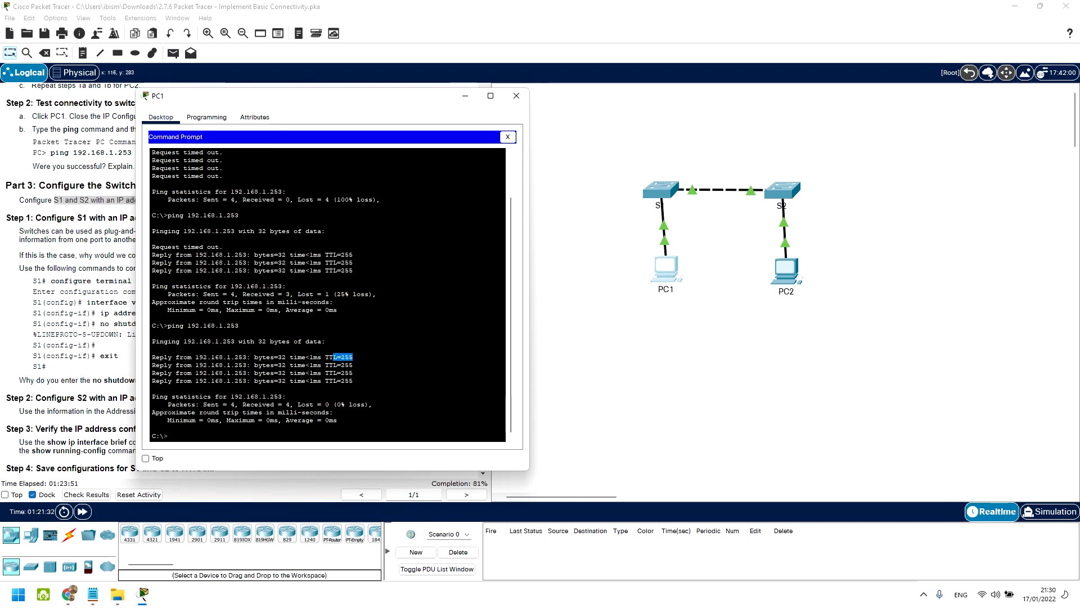
{"action": "left_click", "coordinate": [329, 357]}
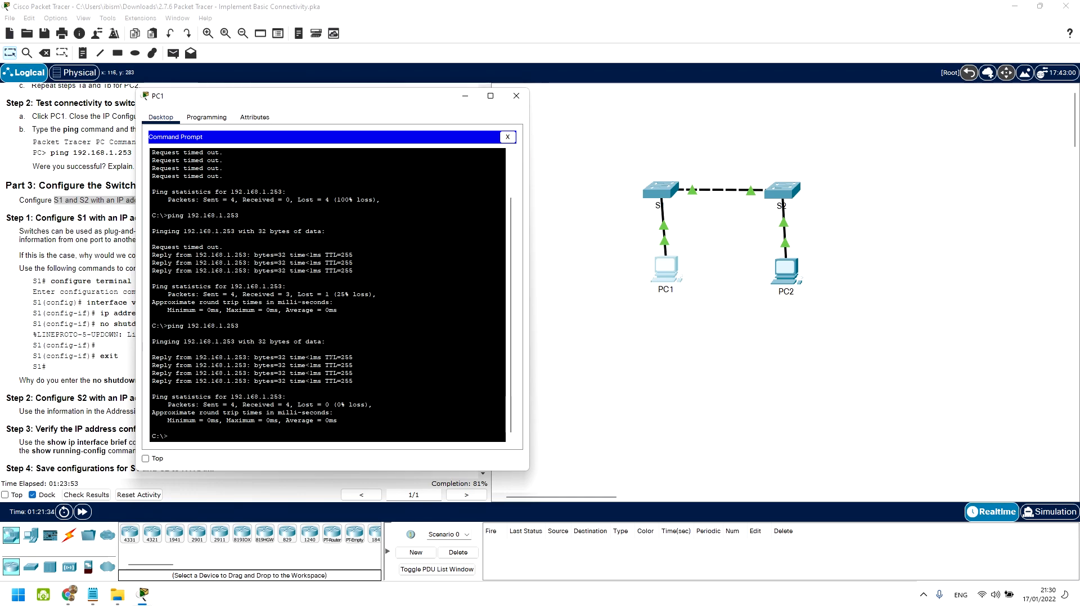
{"action": "key", "text": "super+r"}
{"action": "key", "text": "Return"}
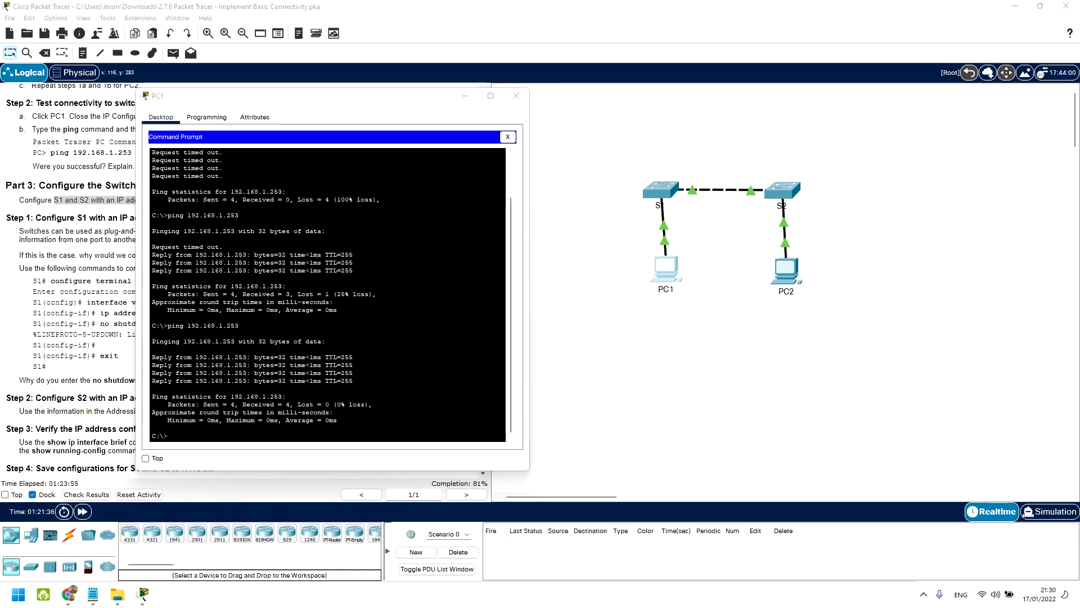
Step: Write 'TTL --> TIME TO LIVE' in Notepad, move it aside and minimize it
{"action": "type", "text": "TTL "}
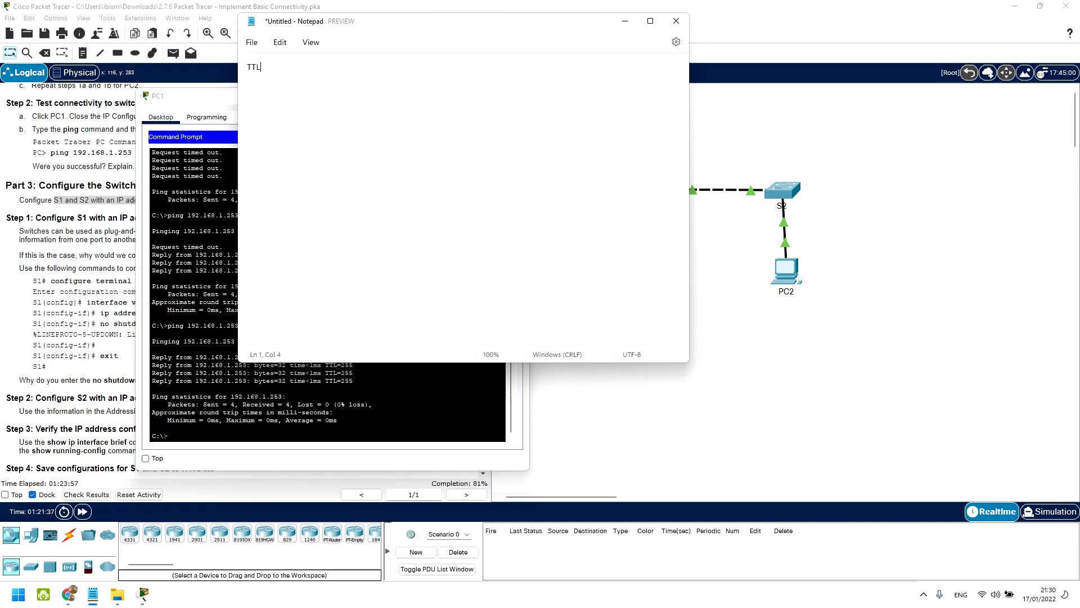
{"action": "type", "text": "--> TIME TO LIVE"}
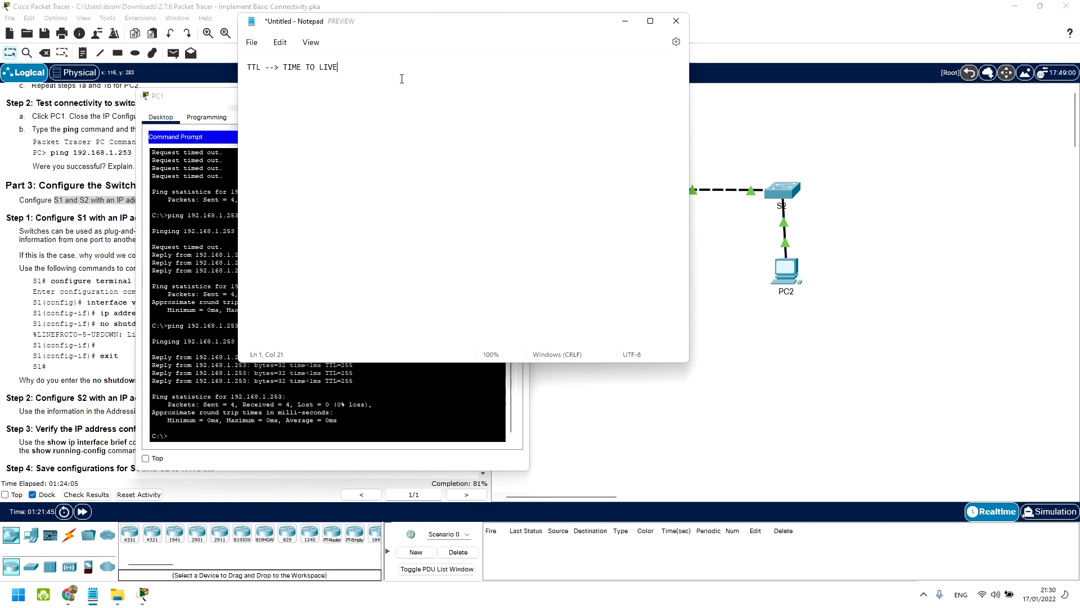
{"action": "left_click_drag", "start_coordinate": [603, 24], "coordinate": [429, 86]}
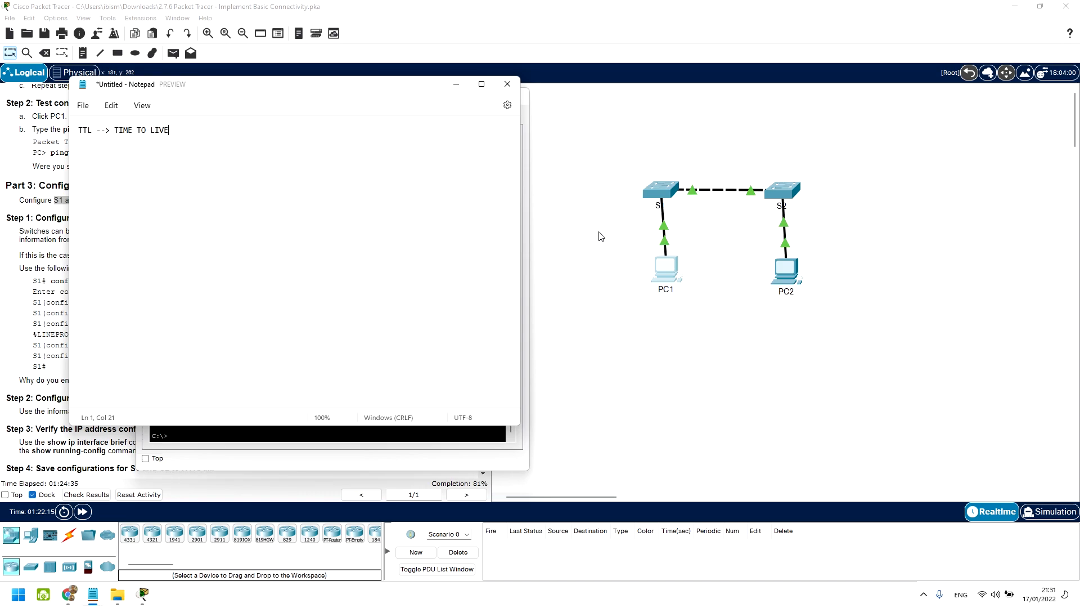
{"action": "left_click", "coordinate": [466, 83]}
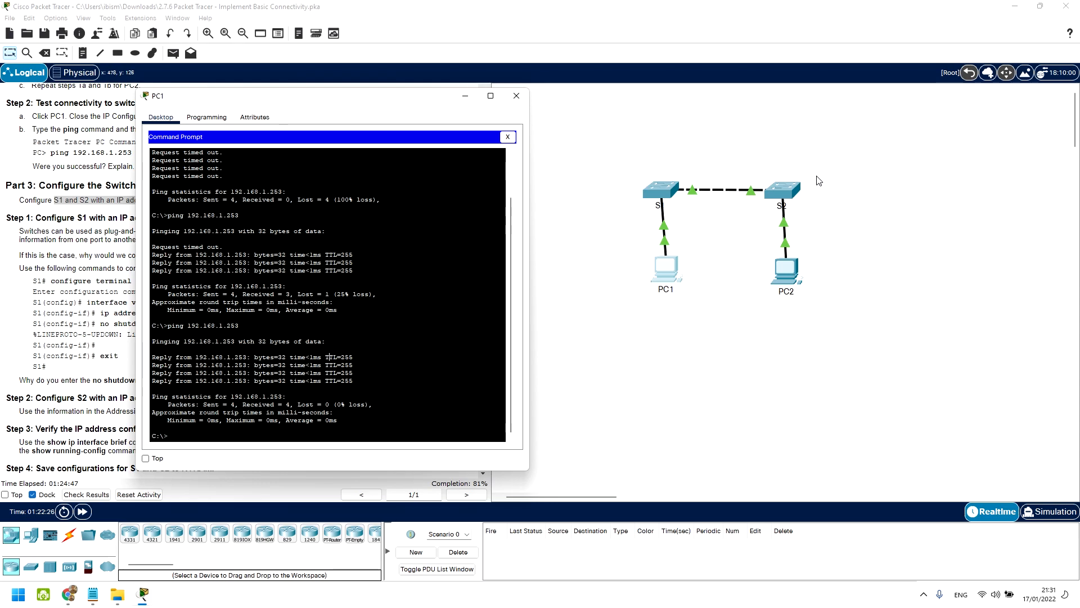
Step: Send PC1's prompt behind the main window and scroll the instructions down to Step 5
{"action": "left_click_drag", "start_coordinate": [349, 366], "coordinate": [325, 359]}
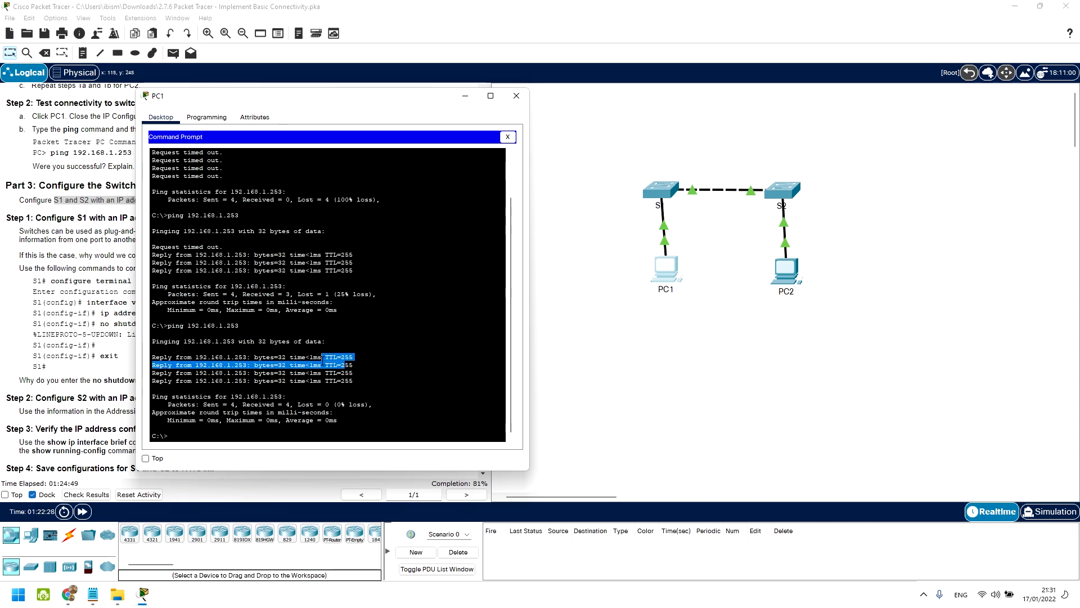
{"action": "left_click", "coordinate": [355, 358]}
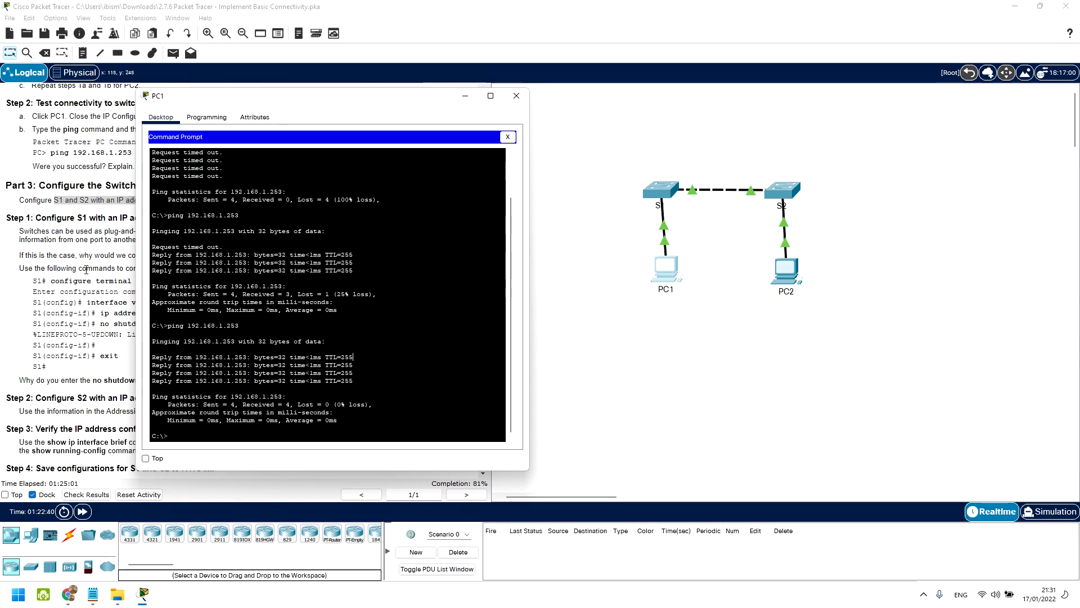
{"action": "left_click", "coordinate": [115, 302]}
{"action": "scroll", "coordinate": [115, 302], "scroll_direction": "down", "scroll_amount": 3}
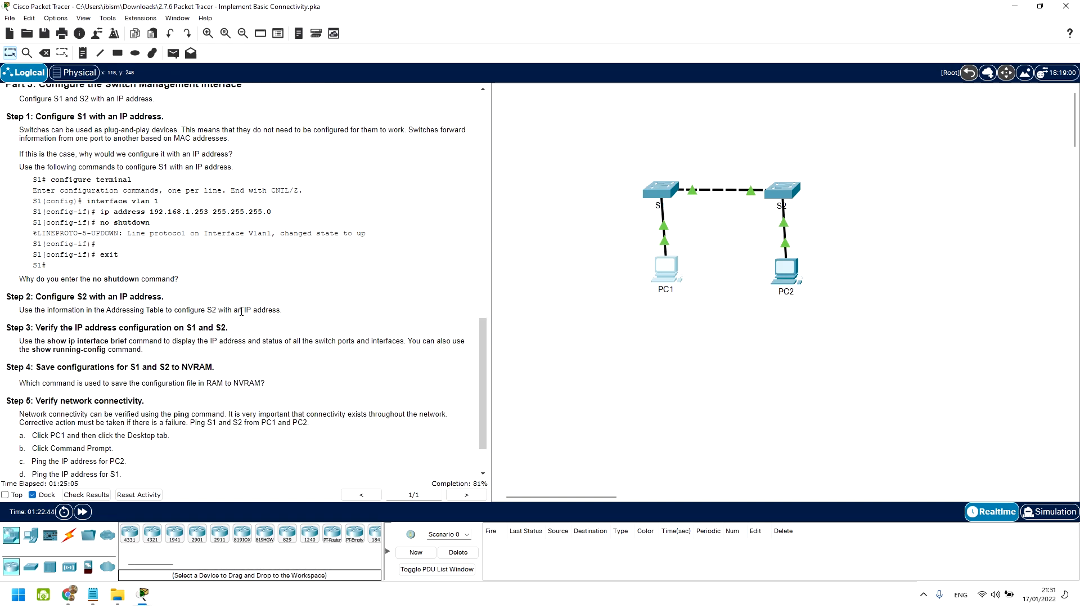
Step: Open S2's CLI and enter global configuration mode with configure terminal
{"action": "left_click", "coordinate": [798, 191]}
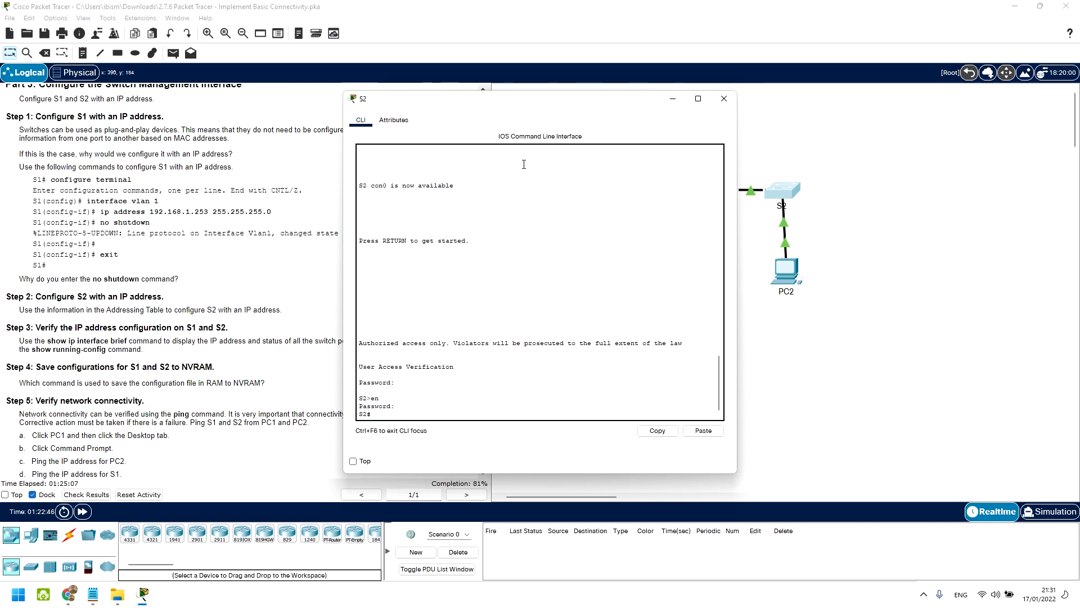
{"action": "left_click_drag", "start_coordinate": [518, 100], "coordinate": [589, 93]}
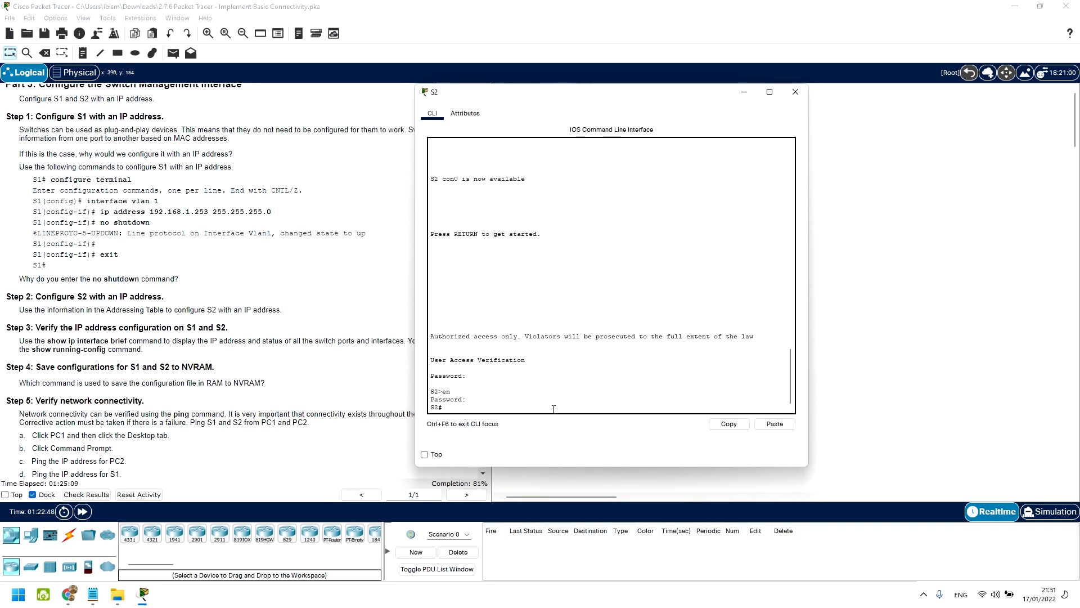
{"action": "type", "text": "con"}
{"action": "key", "text": "Tab"}
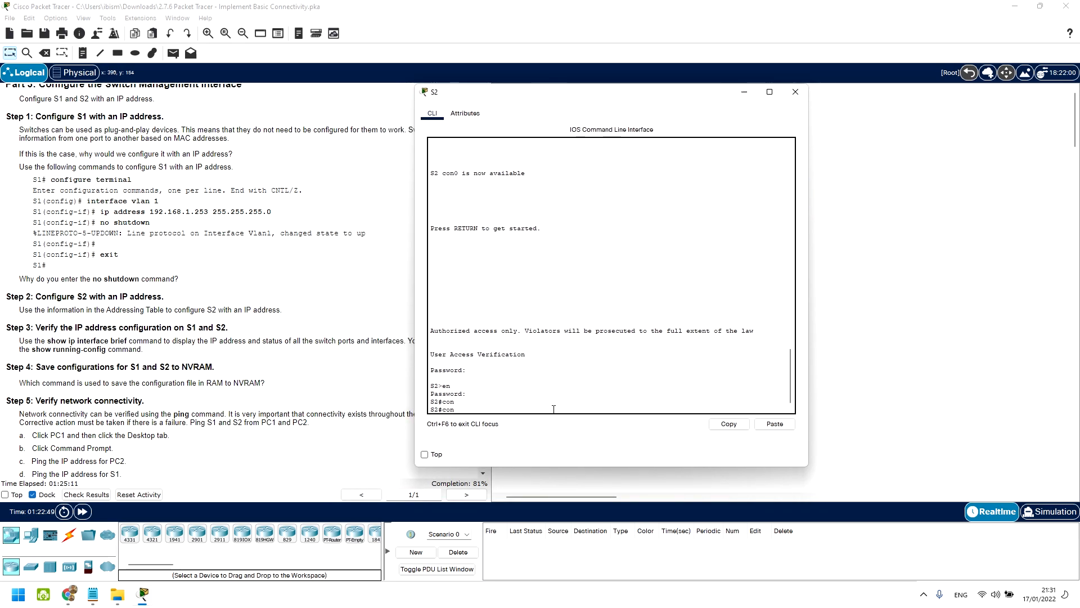
{"action": "type", "text": "f"}
{"action": "key", "text": "Tab"}
{"action": "type", "text": "ter"}
{"action": "key", "text": "Tab"}
{"action": "key", "text": "Return"}
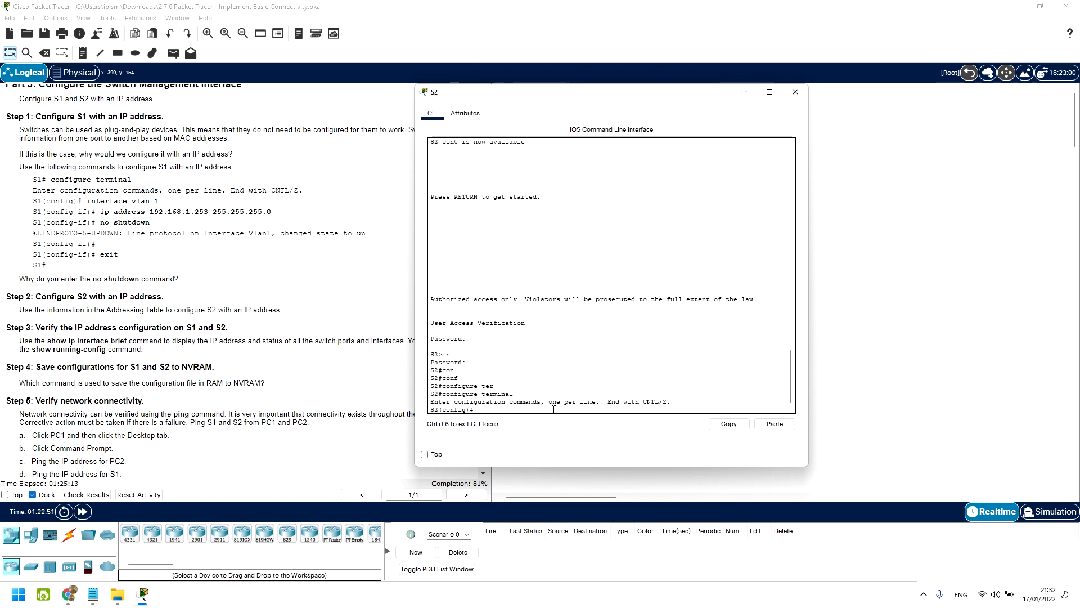
{"action": "scroll", "coordinate": [252, 232], "scroll_direction": "up", "scroll_amount": 15}
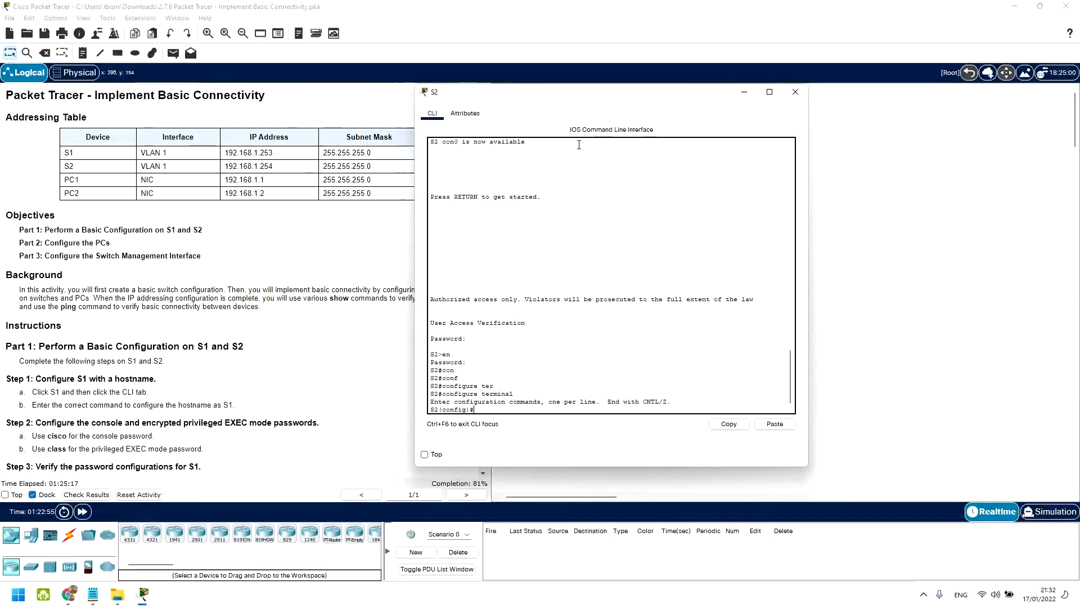
{"action": "left_click_drag", "start_coordinate": [593, 96], "coordinate": [652, 98]}
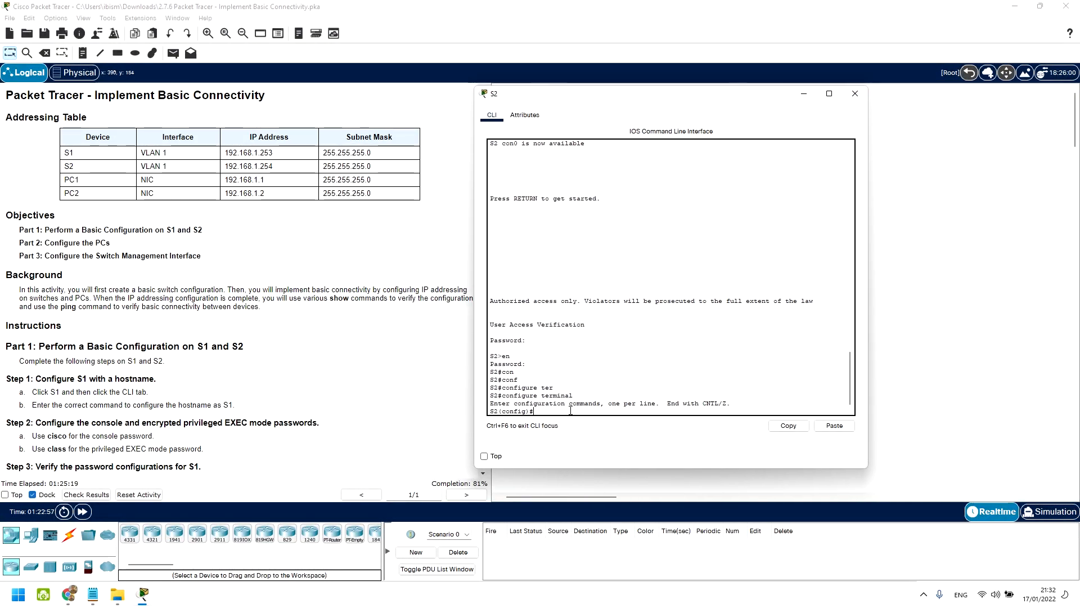
Step: Enter interface vlan 1 configuration on S2
{"action": "type", "text": "er"}
{"action": "key", "text": "Tab"}
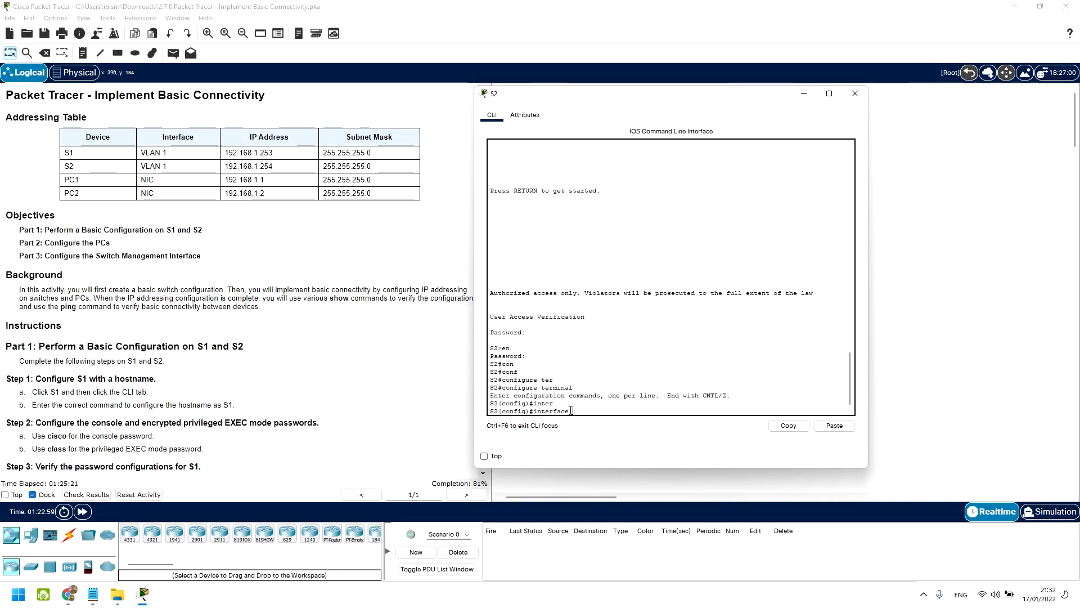
{"action": "type", "text": "vl"}
{"action": "key", "text": "Tab"}
{"action": "type", "text": "1"}
{"action": "key", "text": "Return"}
Step: Assign VLAN 1 the address 192.168.1.254 255.255.255.0, enable it with no shutdown, and close S2
{"action": "type", "text": "ip add"}
{"action": "key", "text": "Tab"}
{"action": "type", "text": "192.168"}
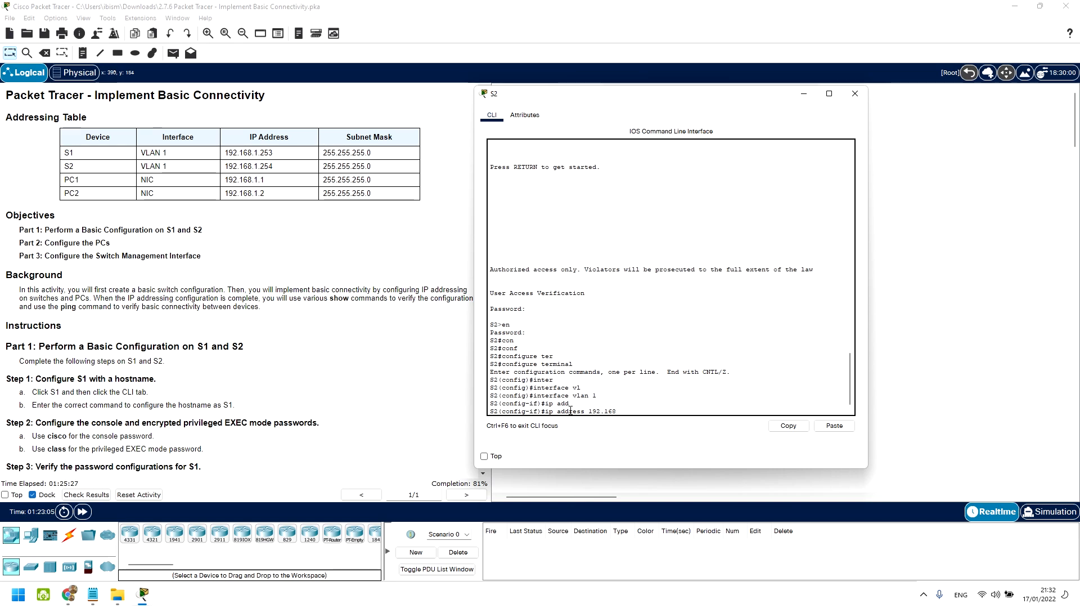
{"action": "type", "text": ".1.254 255.255.255.0"}
{"action": "key", "text": "Return"}
{"action": "type", "text": "no"}
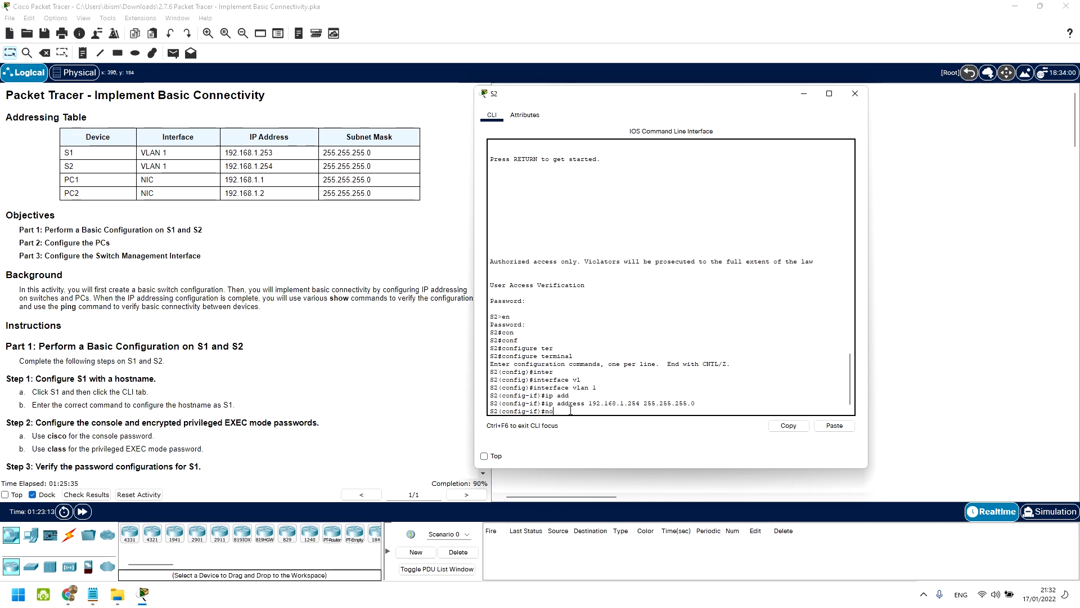
{"action": "type", "text": " shu"}
{"action": "key", "text": "Tab"}
{"action": "key", "text": "Return"}
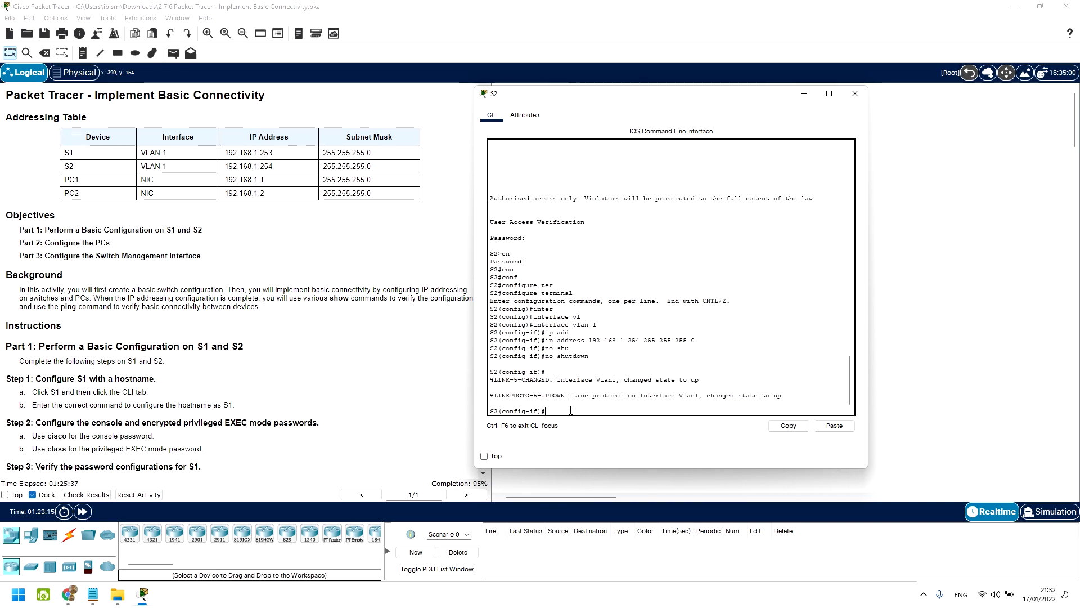
{"action": "left_click", "coordinate": [856, 95]}
Step: Scroll the instructions down to the Step 3 verification task
{"action": "scroll", "coordinate": [197, 358], "scroll_direction": "down", "scroll_amount": 4}
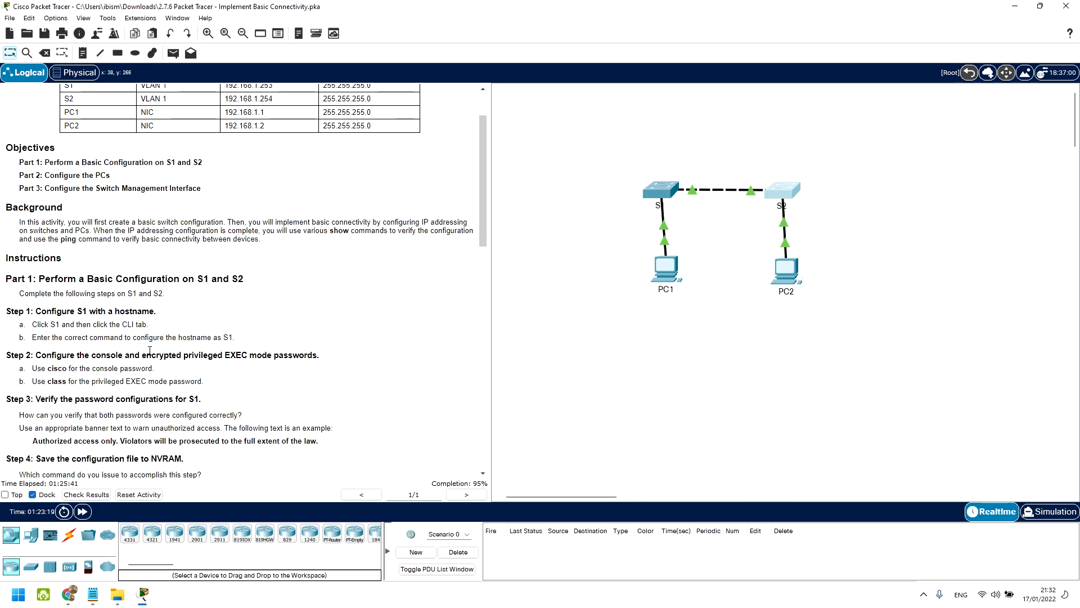
{"action": "scroll", "coordinate": [141, 340], "scroll_direction": "down", "scroll_amount": 6}
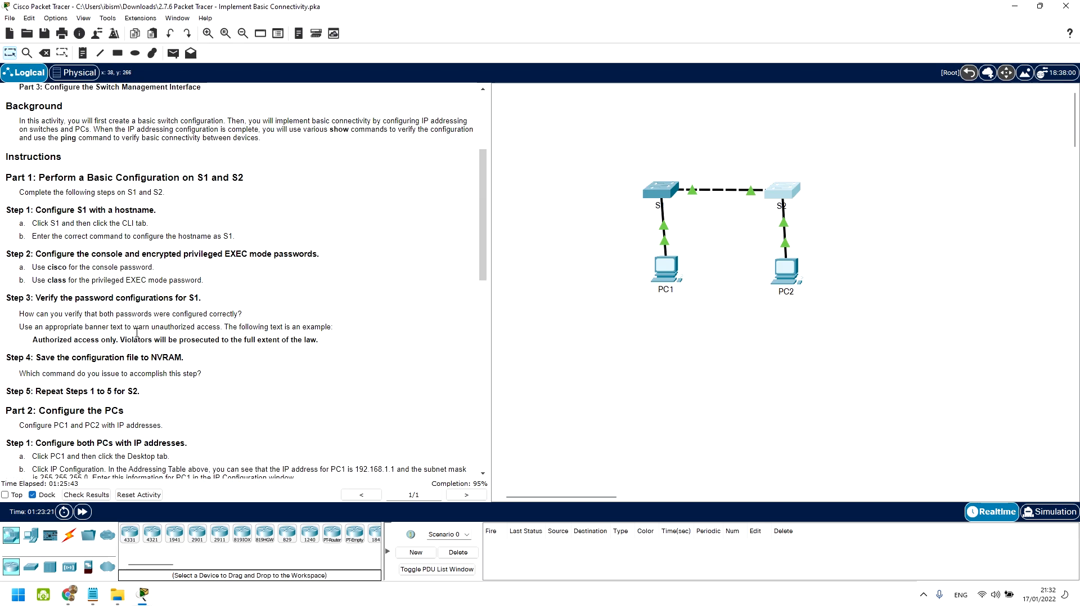
{"action": "scroll", "coordinate": [136, 337], "scroll_direction": "down", "scroll_amount": 7}
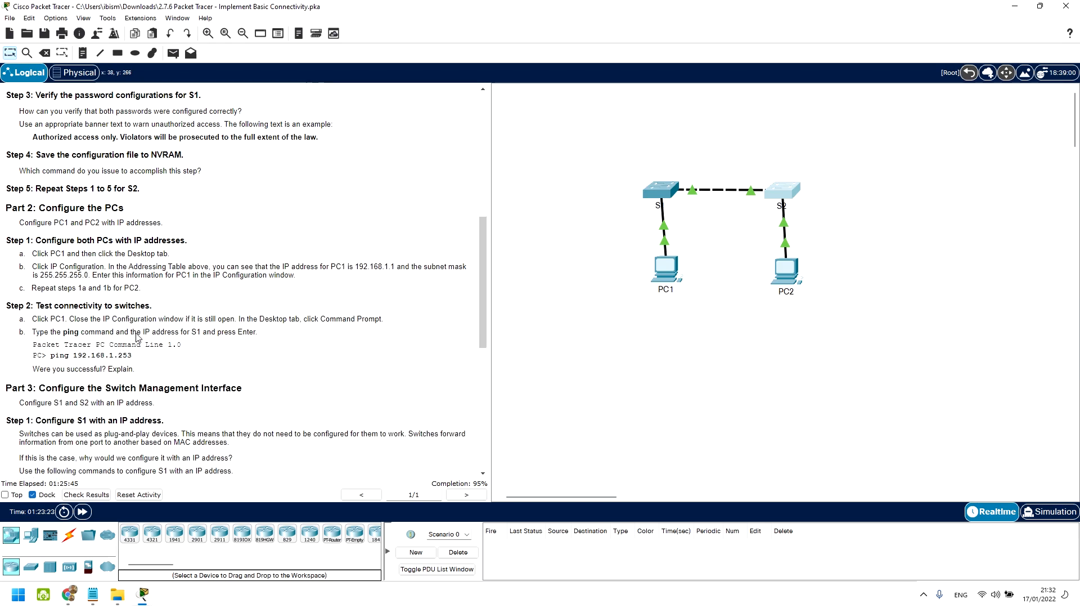
{"action": "scroll", "coordinate": [136, 335], "scroll_direction": "down", "scroll_amount": 3}
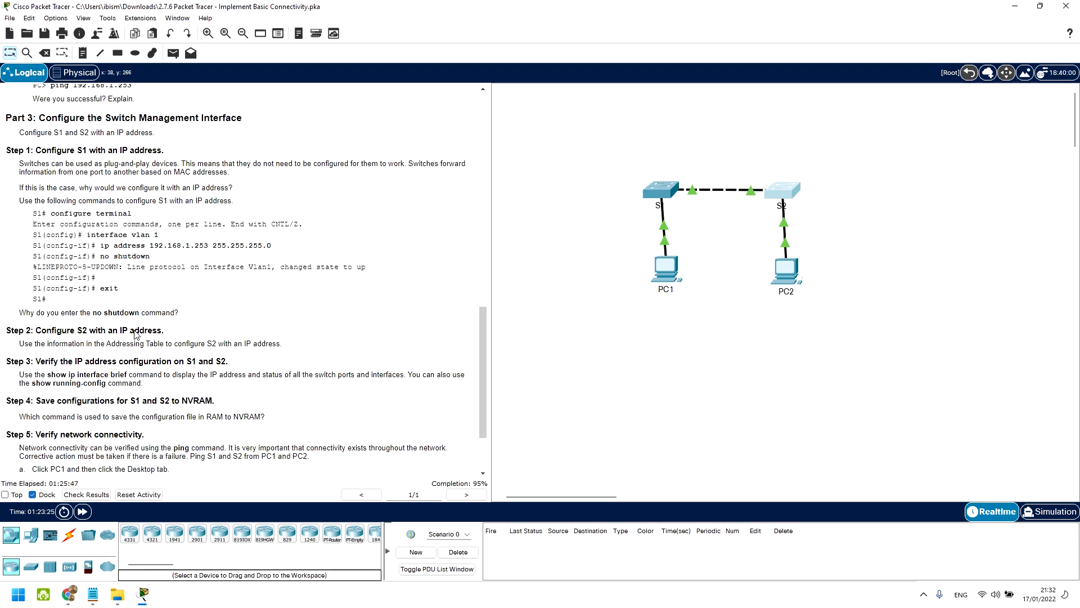
{"action": "left_click_drag", "start_coordinate": [35, 342], "coordinate": [276, 340]}
{"action": "left_click", "coordinate": [348, 346]}
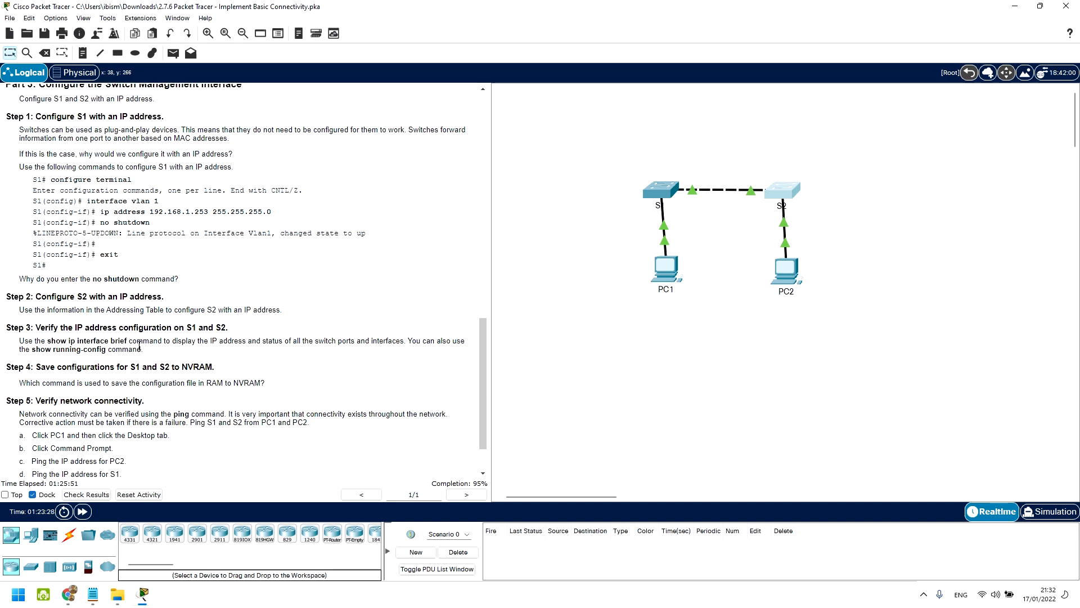
{"action": "double_click", "coordinate": [68, 345]}
Step: Open S1's console and return it to privileged EXEC mode
{"action": "left_click", "coordinate": [657, 195]}
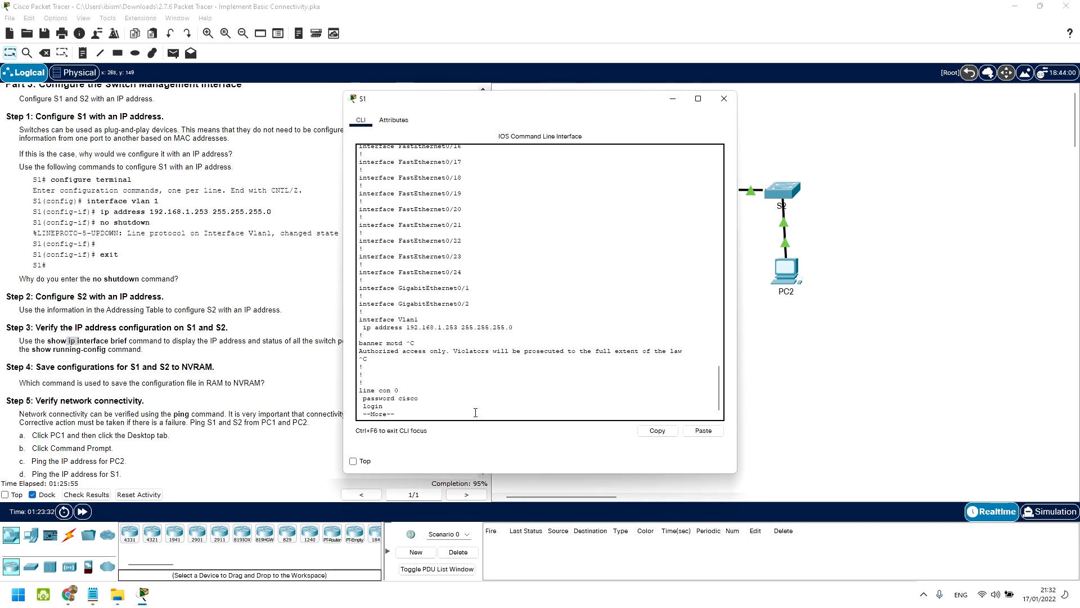
{"action": "key", "text": "q"}
{"action": "type", "text": "exi"}
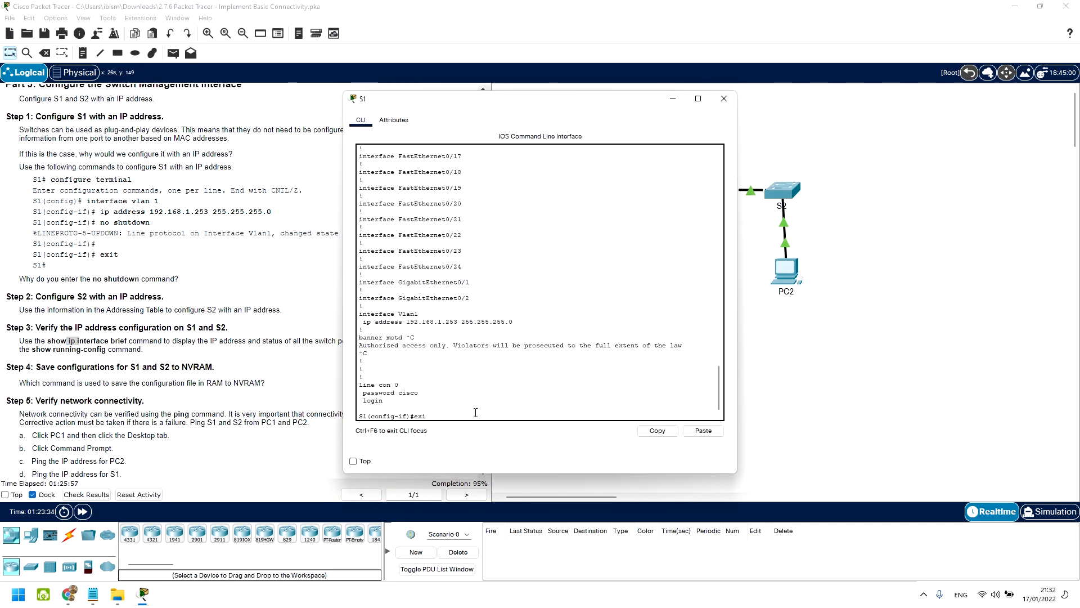
{"action": "type", "text": "t"}
{"action": "key", "text": "Return"}
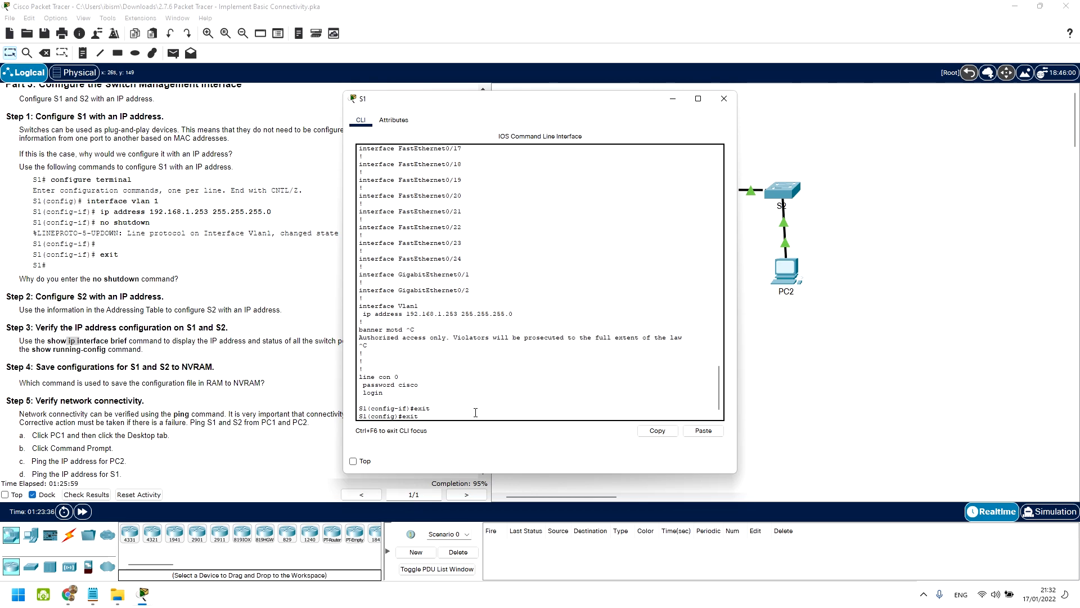
{"action": "key", "text": "Return"}
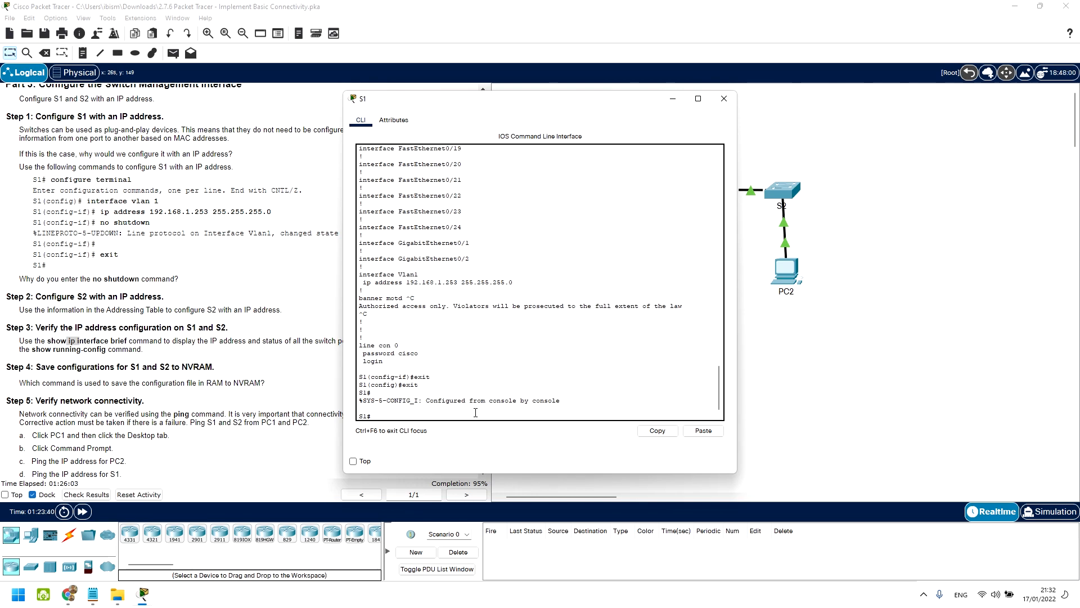
Step: Run show ip interface brief on S1 and confirm Vlan1 is 192.168.1.253, up/up
{"action": "type", "text": "sho"}
{"action": "key", "text": "Tab"}
{"action": "type", "text": "ip"}
{"action": "key", "text": "Tab"}
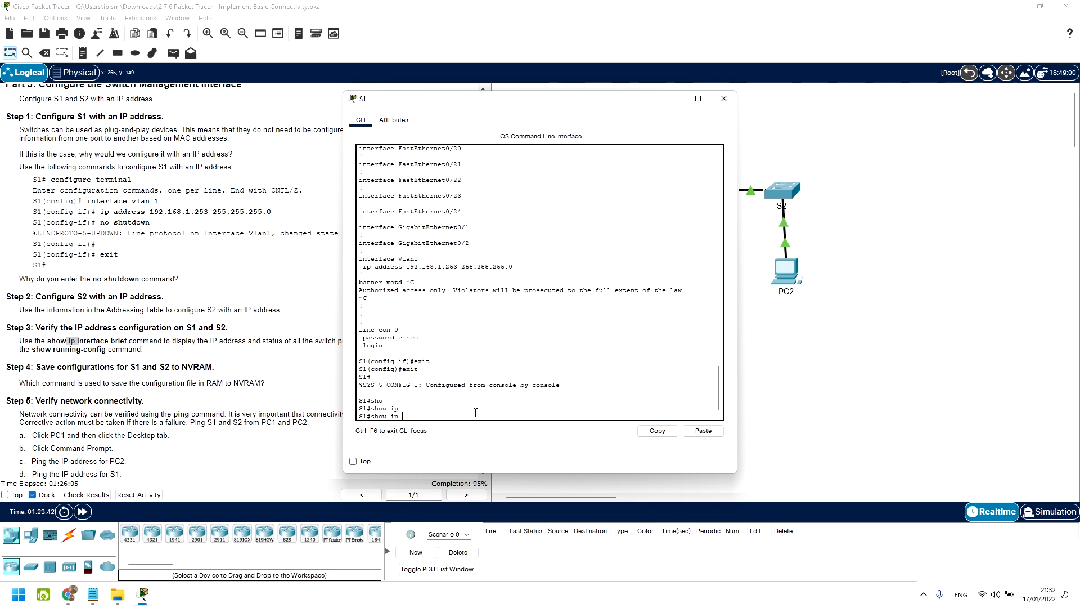
{"action": "type", "text": "inte"}
{"action": "key", "text": "Tab"}
{"action": "type", "text": "br"}
{"action": "key", "text": "Tab"}
{"action": "key", "text": "Return"}
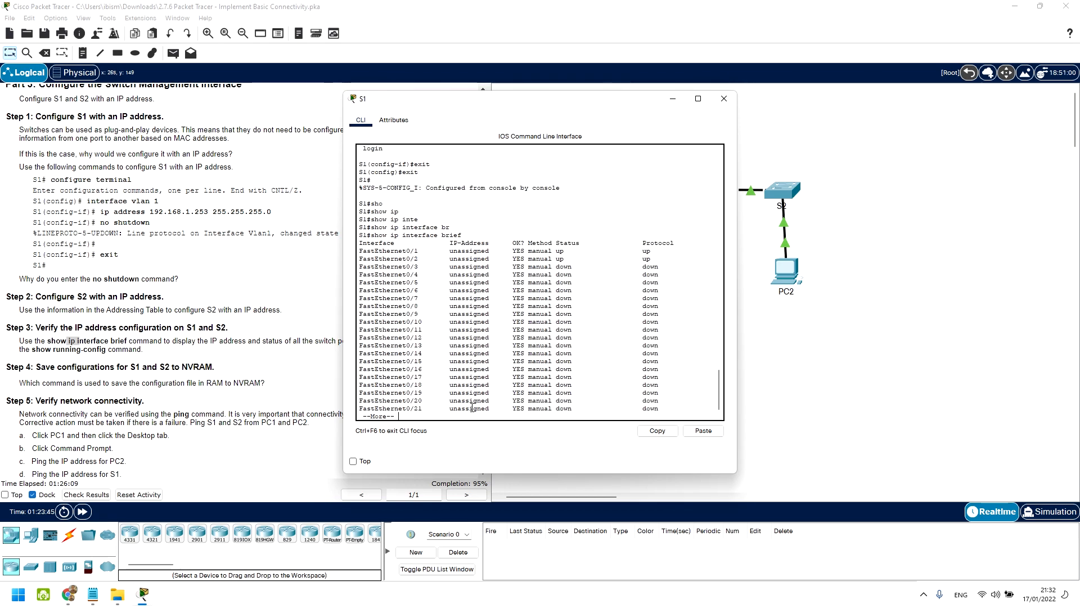
{"action": "key", "text": "Return"}
{"action": "key", "text": "Return"}
{"action": "key", "text": "Return"}
{"action": "key", "text": "Return"}
{"action": "key", "text": "Return"}
{"action": "key", "text": "Return"}
{"action": "key", "text": "Return"}
{"action": "key", "text": "Return"}
{"action": "key", "text": "Return"}
{"action": "key", "text": "Return"}
{"action": "key", "text": "Return"}
{"action": "key", "text": "Return"}
{"action": "key", "text": "Return"}
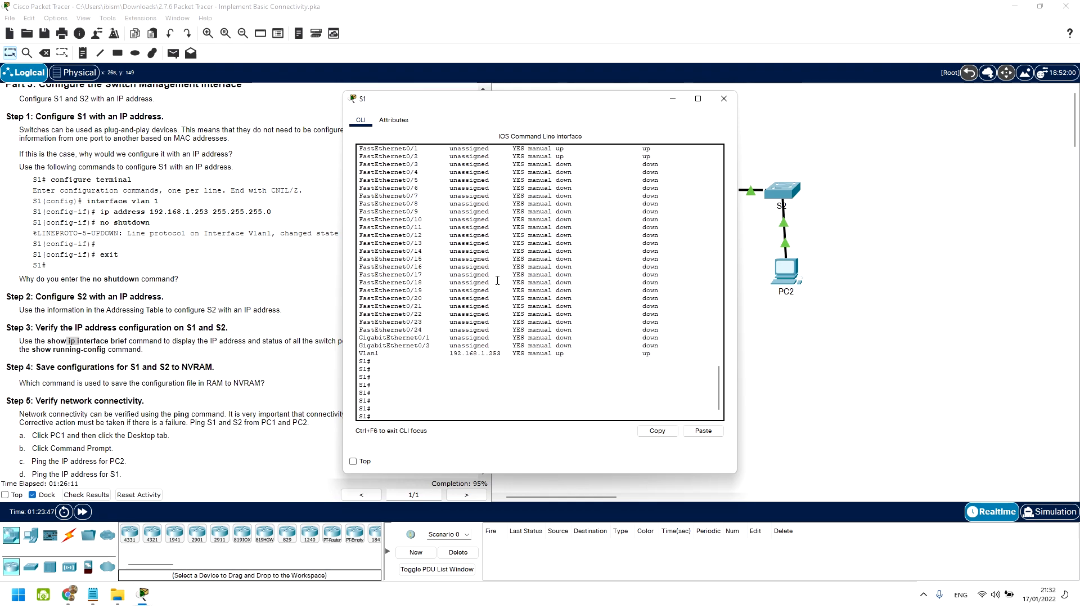
{"action": "left_click_drag", "start_coordinate": [374, 353], "coordinate": [453, 354]}
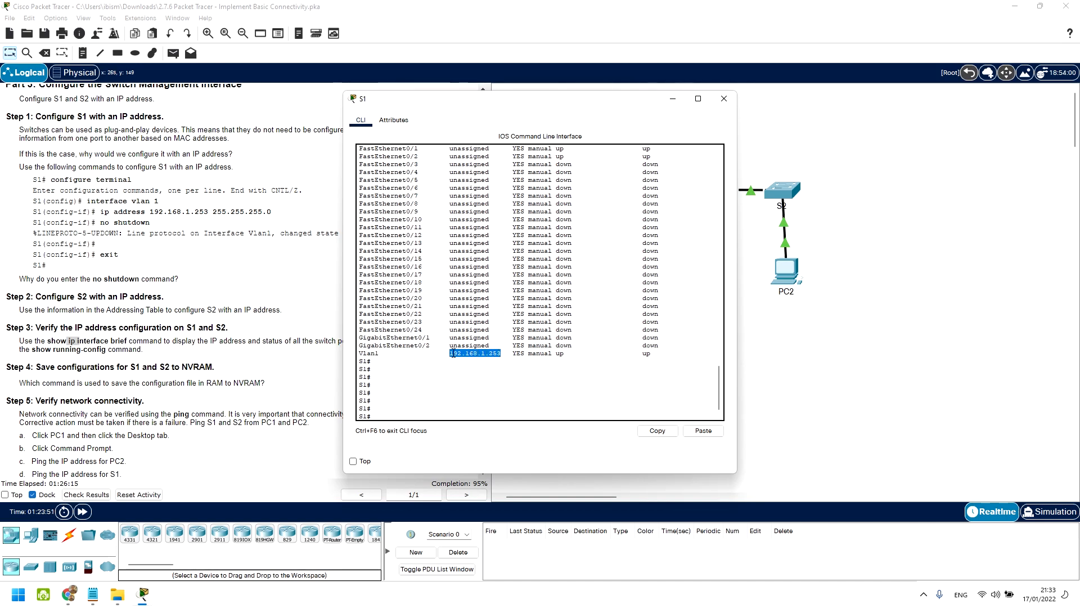
{"action": "left_click_drag", "start_coordinate": [503, 106], "coordinate": [668, 97]}
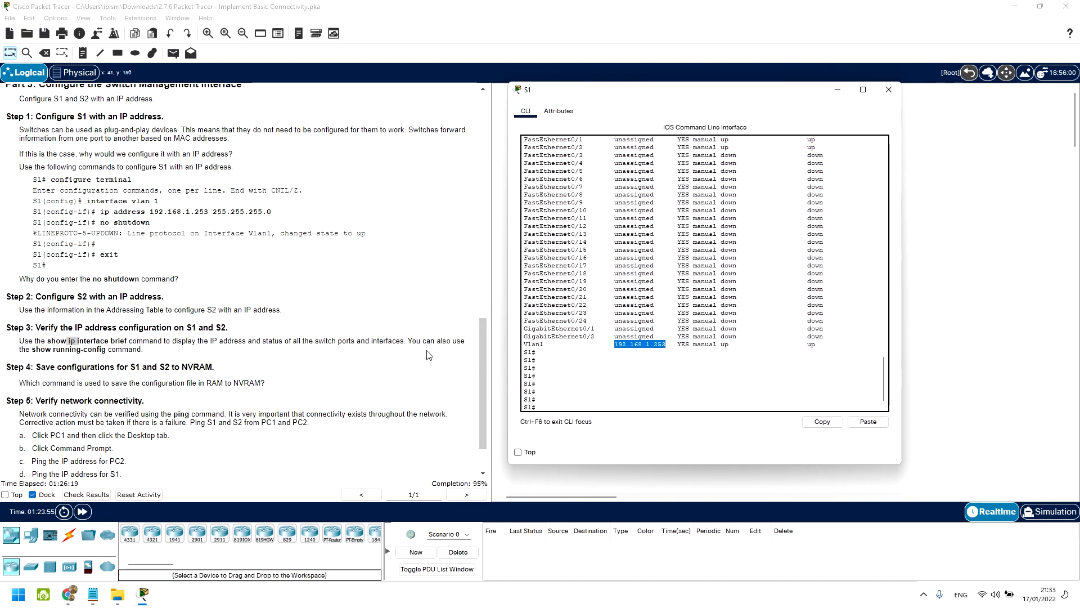
Step: Display S1's running configuration and locate the Vlan1 interface section
{"action": "left_click", "coordinate": [610, 411]}
{"action": "type", "text": "sh run"}
{"action": "key", "text": "Tab"}
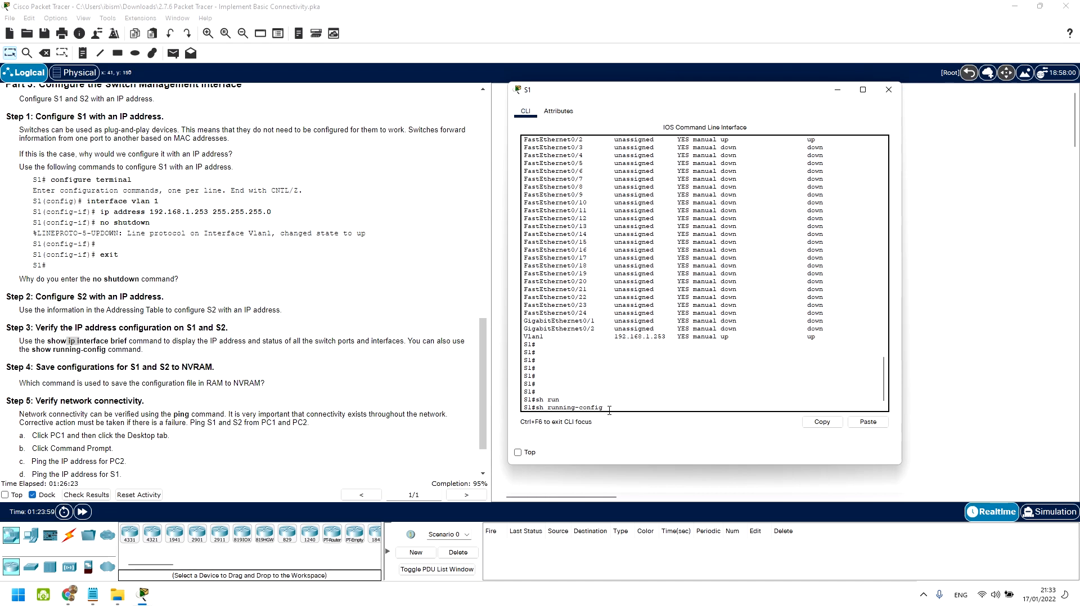
{"action": "key", "text": "Return"}
{"action": "key", "text": "Return"}
{"action": "key", "text": "Return"}
{"action": "key", "text": "Return"}
{"action": "key", "text": "Return"}
{"action": "key", "text": "Return"}
{"action": "key", "text": "Return"}
{"action": "key", "text": "Return"}
{"action": "key", "text": "Return"}
{"action": "key", "text": "Return"}
{"action": "key", "text": "Return"}
{"action": "key", "text": "Return"}
{"action": "key", "text": "Return"}
{"action": "key", "text": "Return"}
{"action": "key", "text": "Return"}
{"action": "key", "text": "Return"}
{"action": "key", "text": "Return"}
{"action": "key", "text": "Return"}
{"action": "key", "text": "Return"}
{"action": "key", "text": "Return"}
{"action": "key", "text": "Return"}
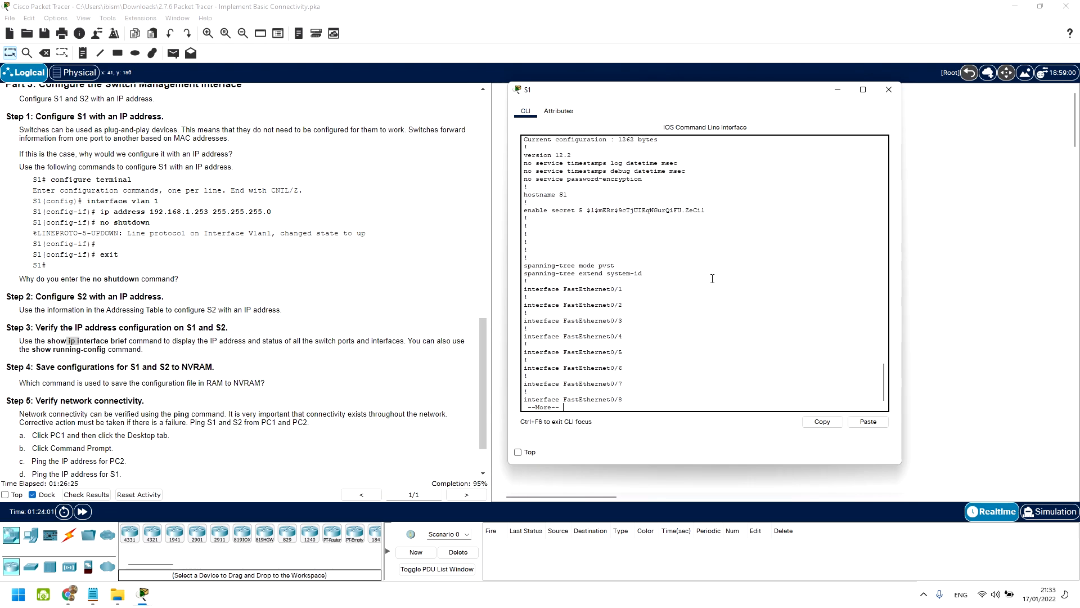
{"action": "key", "text": "Return"}
{"action": "key", "text": "Return"}
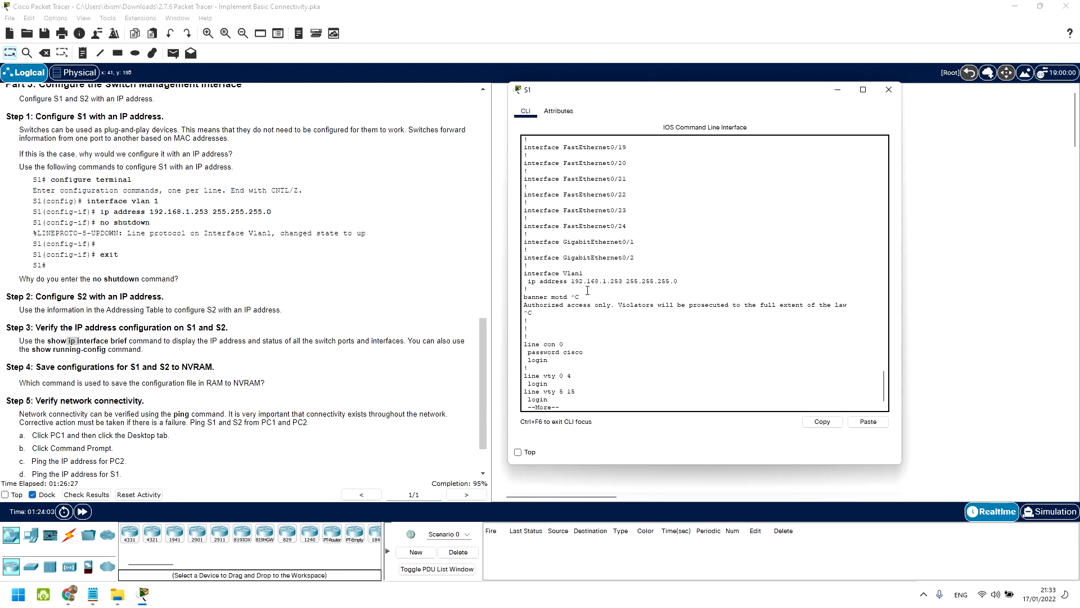
{"action": "left_click_drag", "start_coordinate": [555, 276], "coordinate": [608, 282]}
{"action": "left_click", "coordinate": [595, 377]}
{"action": "key", "text": "ctrl+c"}
Step: Filter the config to Vlan1, confirming 192.168.1.253 255.255.255.0, then close S1's console
{"action": "key", "text": "Up"}
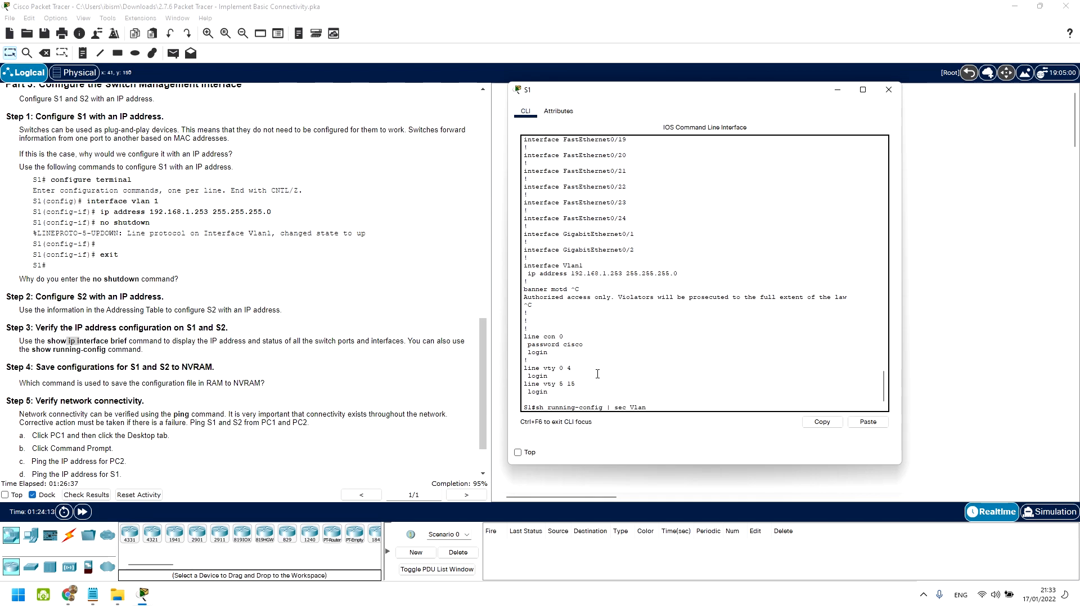
{"action": "key", "text": "Return"}
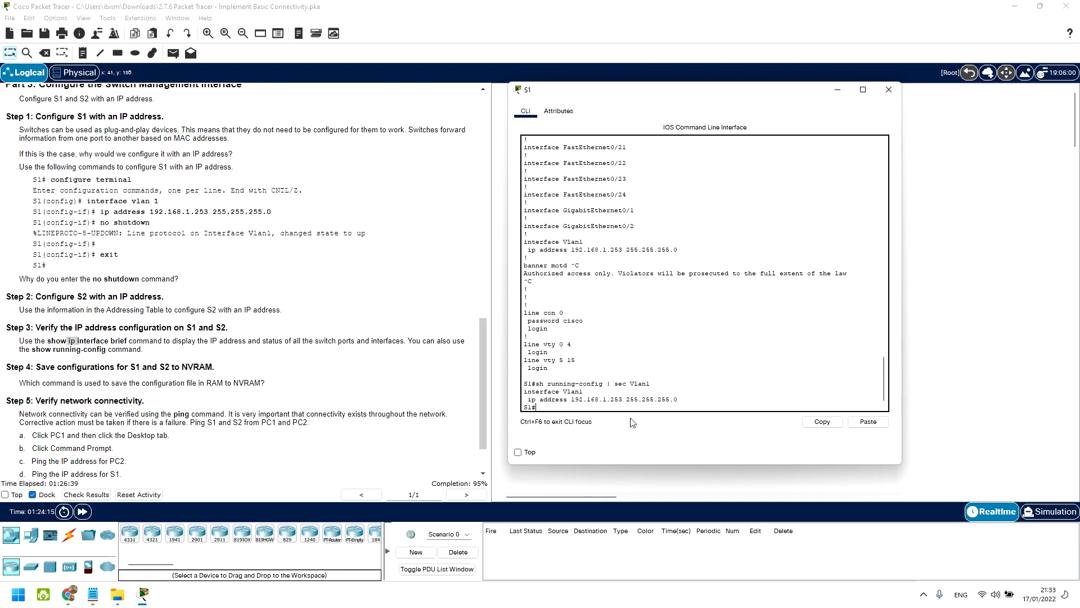
{"action": "left_click_drag", "start_coordinate": [603, 249], "coordinate": [540, 238]}
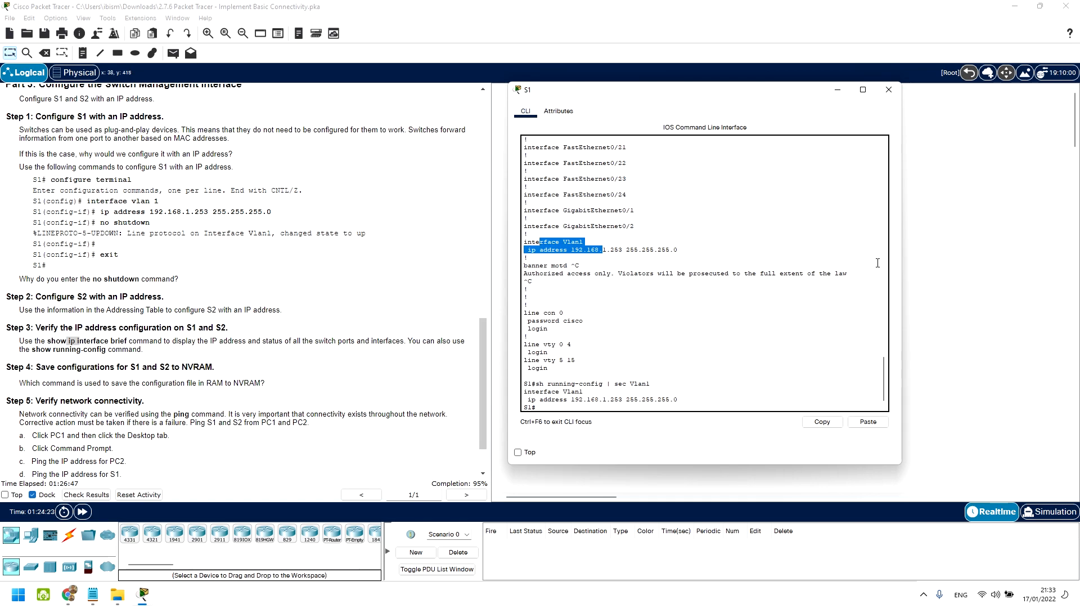
{"action": "left_click", "coordinate": [898, 88]}
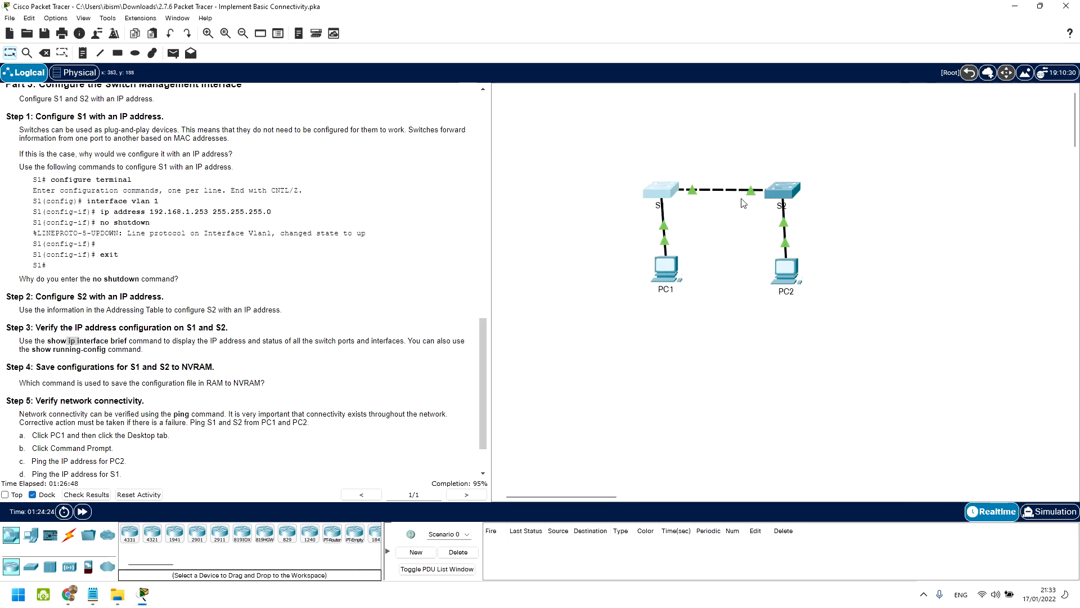
Step: Save S2's running-config to startup-config from privileged EXEC mode
{"action": "left_click", "coordinate": [782, 194]}
{"action": "type", "text": "ex"}
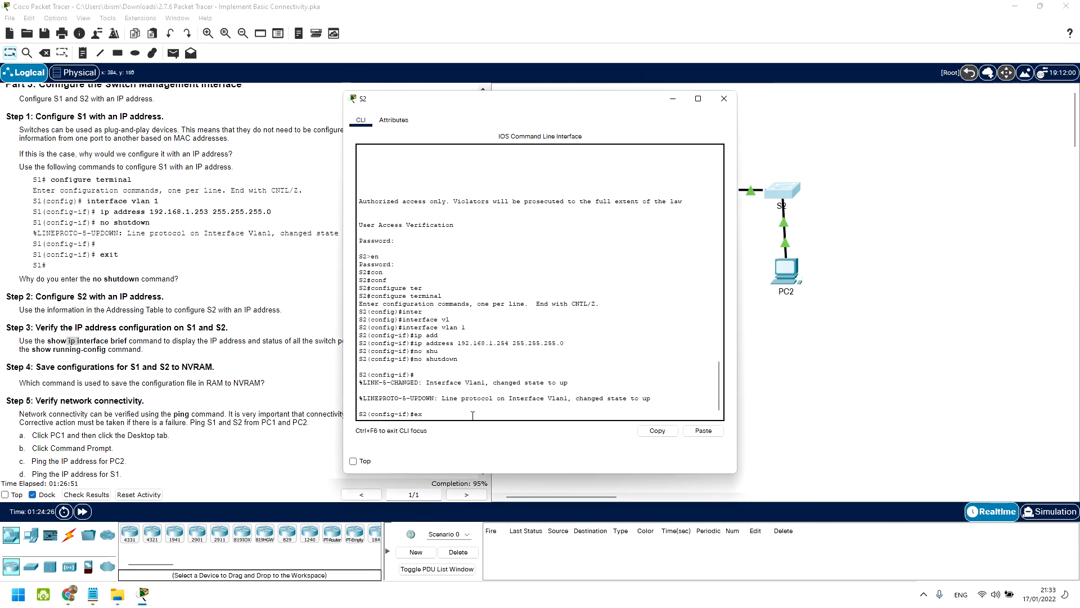
{"action": "type", "text": "it"}
{"action": "key", "text": "Return"}
{"action": "type", "text": "exit"}
{"action": "key", "text": "Return"}
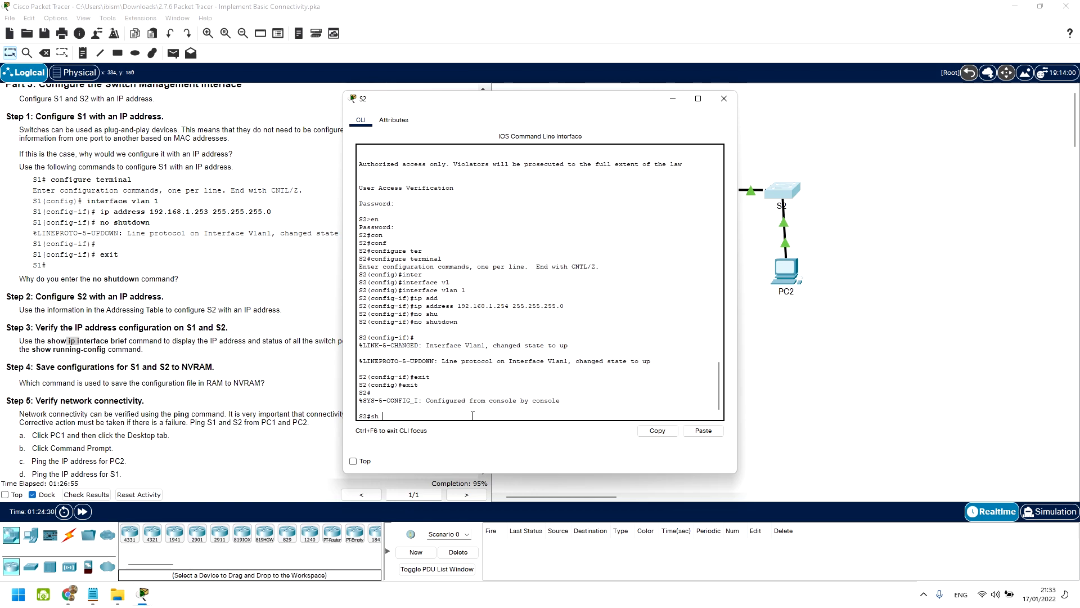
{"action": "type", "text": "cop"}
{"action": "key", "text": "Tab"}
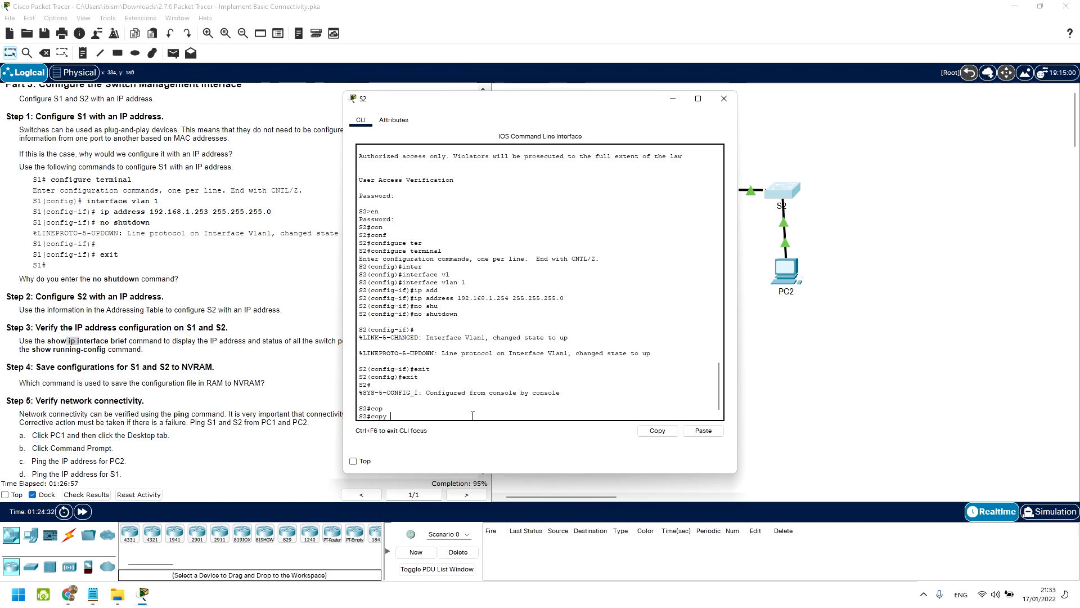
{"action": "type", "text": "run"}
{"action": "key", "text": "Tab"}
{"action": "type", "text": "st"}
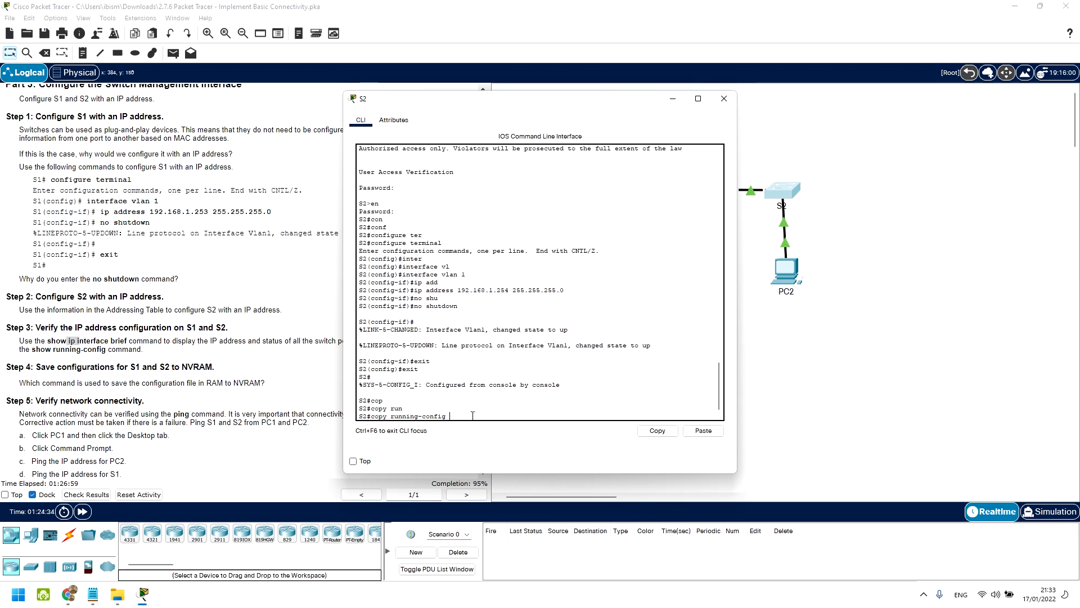
{"action": "type", "text": "a"}
{"action": "key", "text": "Tab"}
{"action": "key", "text": "Return"}
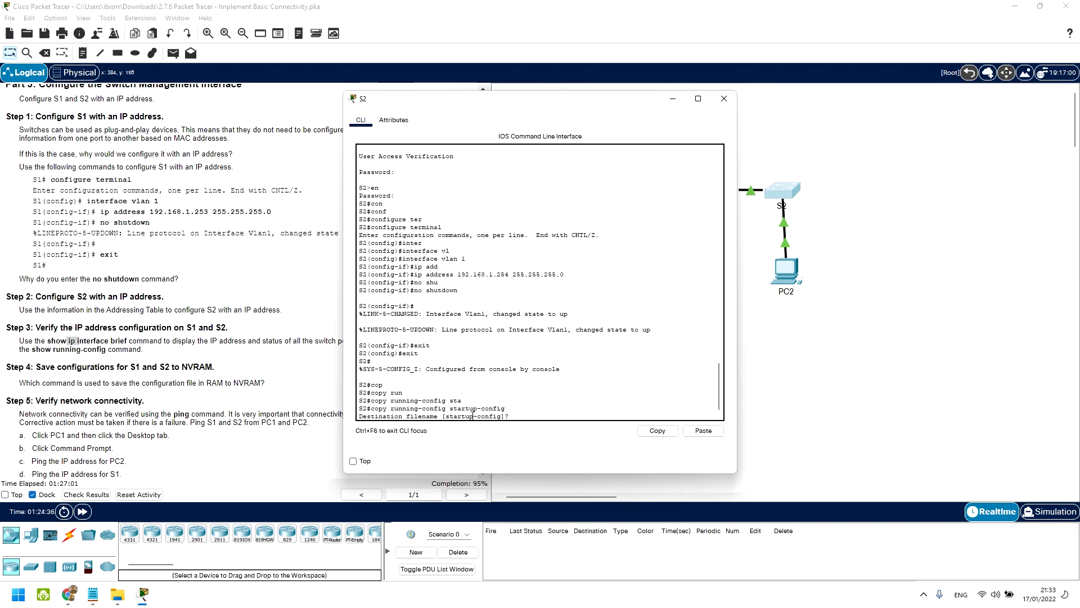
{"action": "key", "text": "Return"}
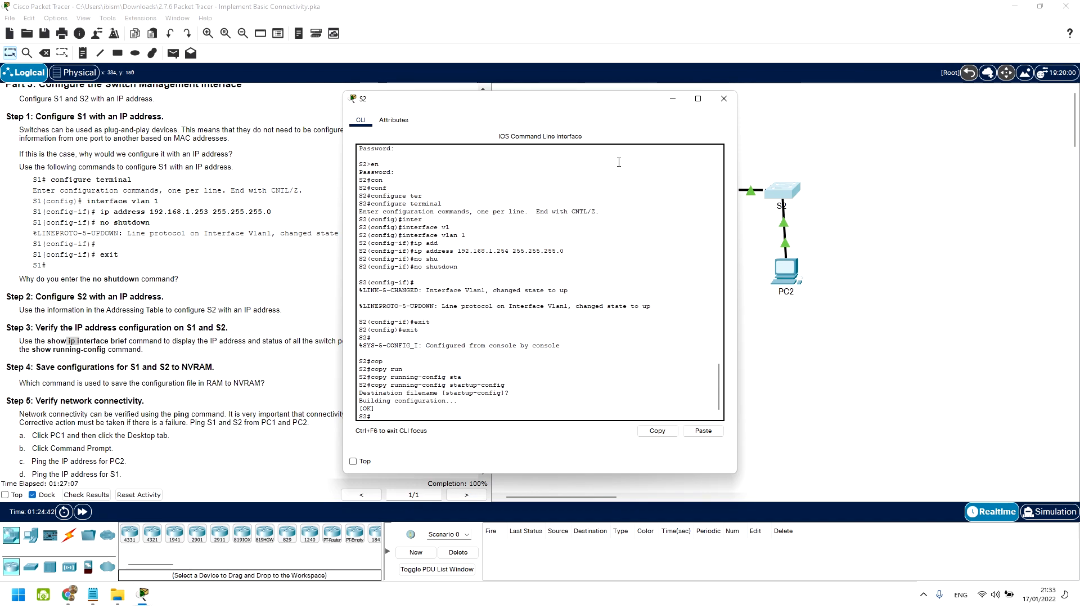
{"action": "left_click", "coordinate": [724, 98]}
Step: Save S1's running-config to startup-config, confirmed with [OK]
{"action": "left_click", "coordinate": [660, 192]}
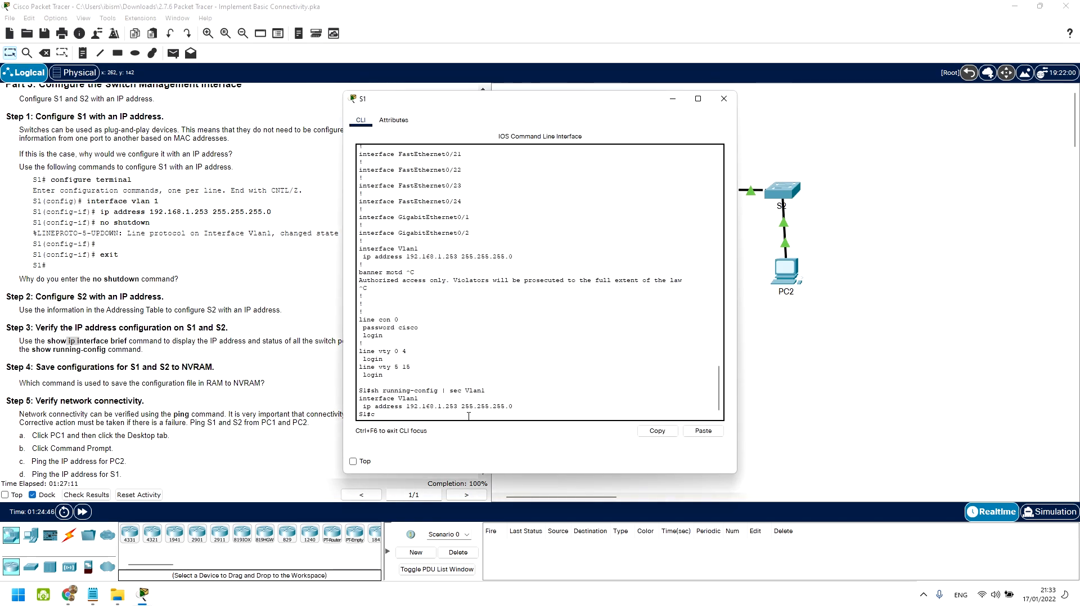
{"action": "type", "text": "cop"}
{"action": "key", "text": "Tab"}
{"action": "type", "text": "run"}
{"action": "key", "text": "Tab"}
{"action": "type", "text": "st"}
{"action": "key", "text": "Tab"}
{"action": "key", "text": "Return"}
{"action": "key", "text": "Return"}
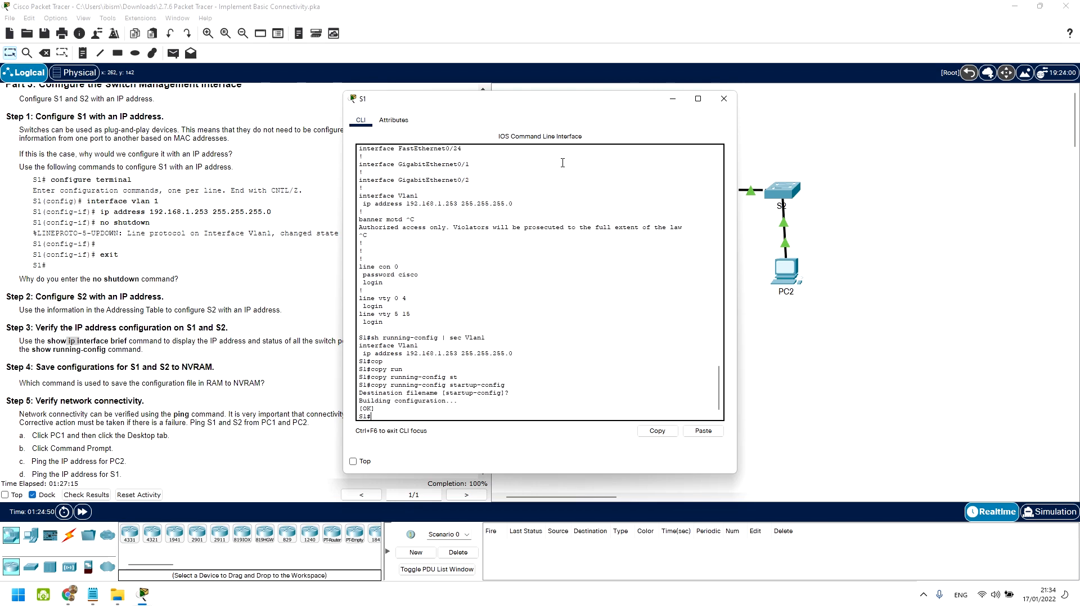
{"action": "left_click", "coordinate": [724, 98]}
{"action": "scroll", "coordinate": [281, 366], "scroll_direction": "down", "scroll_amount": 2}
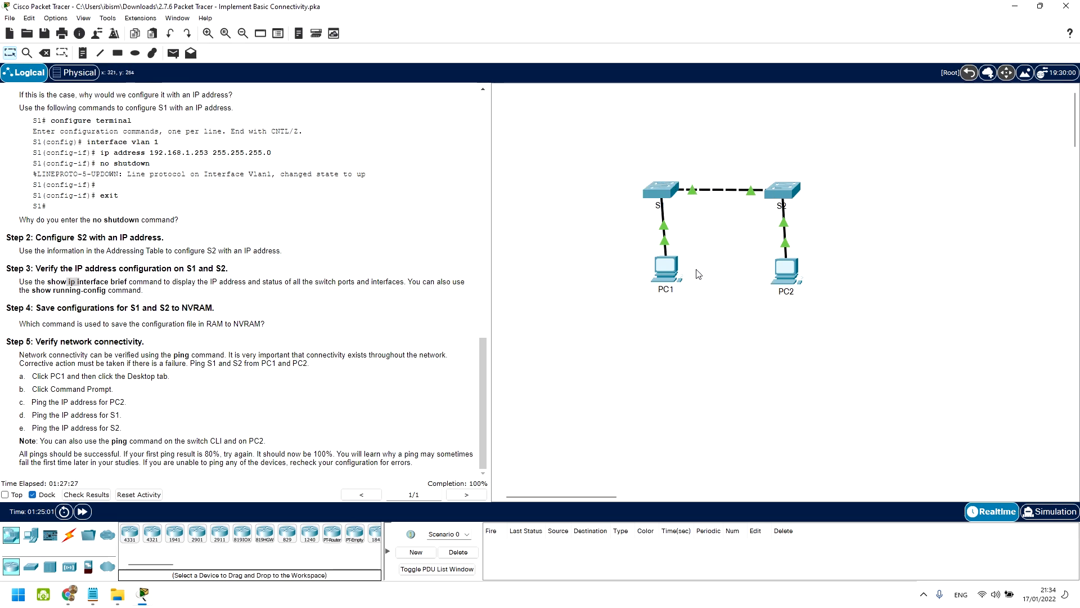
Step: Ping PC2 at 192.168.1.2 from PC1's command prompt
{"action": "left_click", "coordinate": [666, 272]}
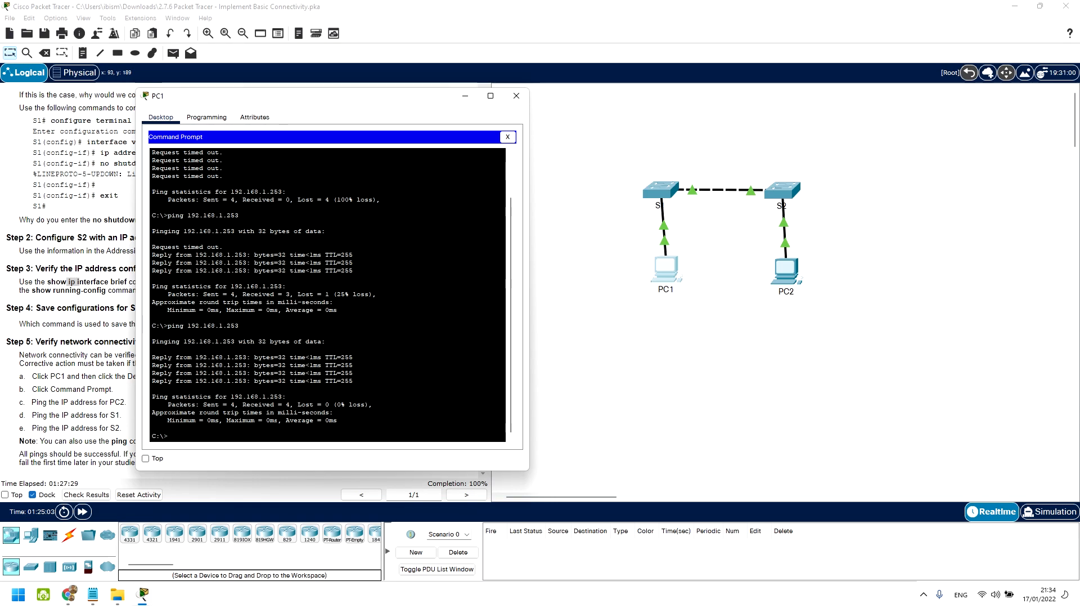
{"action": "scroll", "coordinate": [70, 281], "scroll_direction": "up", "scroll_amount": 20}
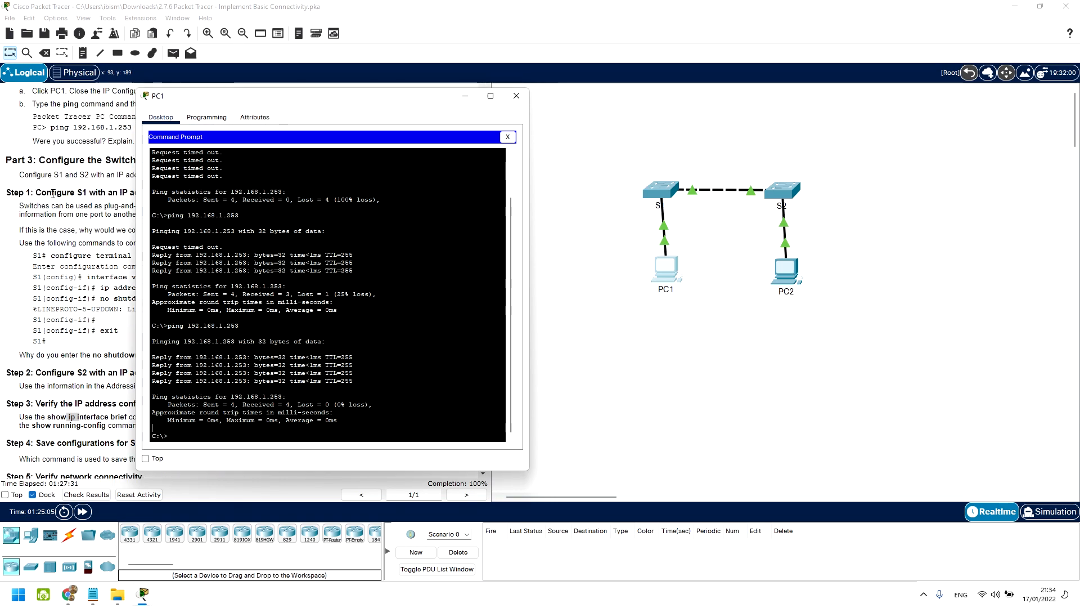
{"action": "left_click_drag", "start_coordinate": [270, 103], "coordinate": [394, 120]}
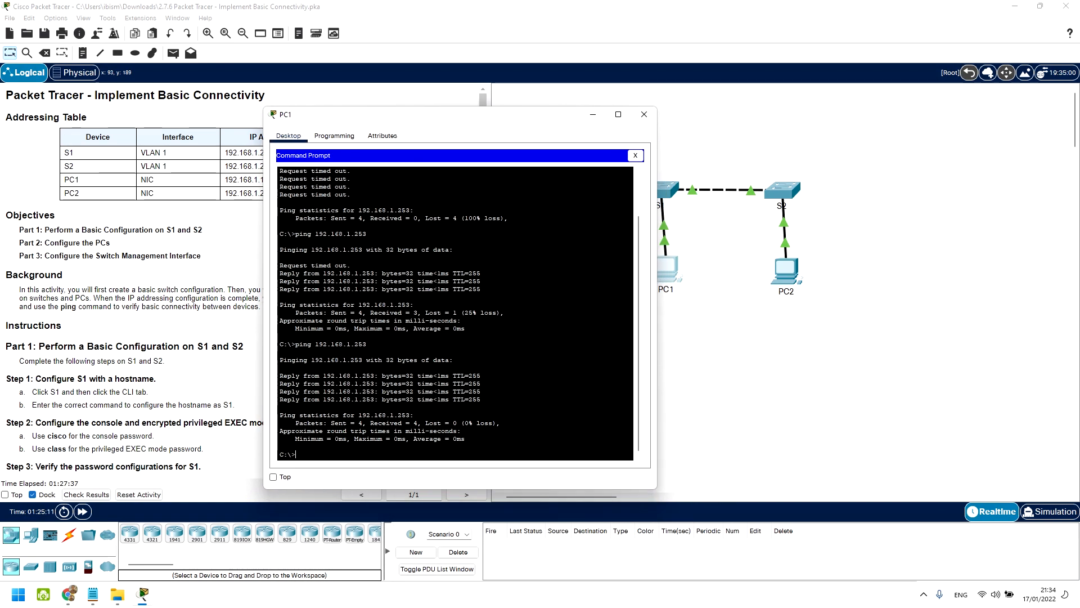
{"action": "type", "text": "2."}
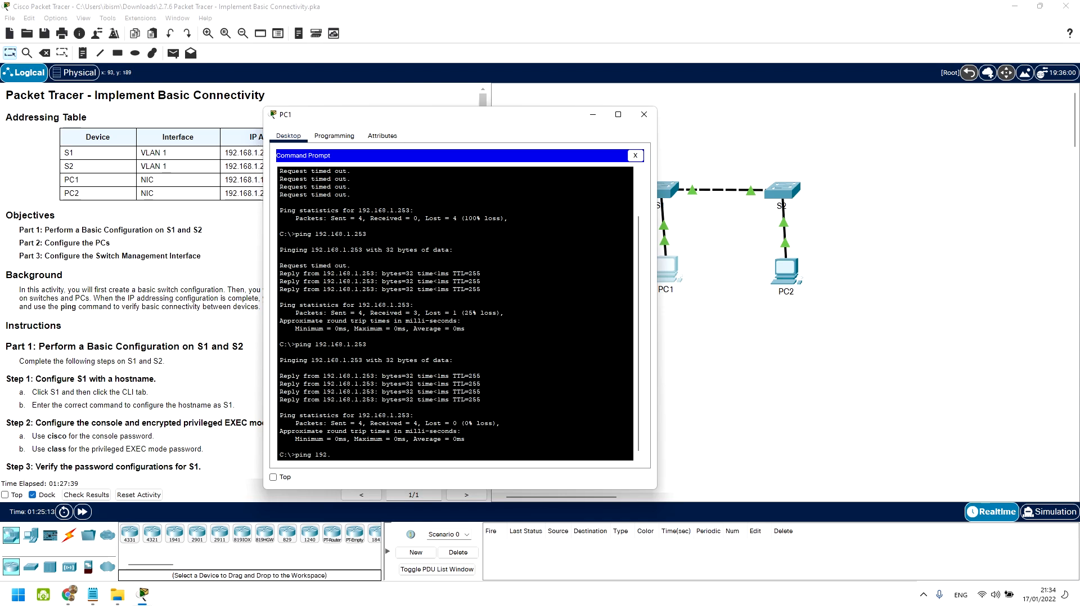
{"action": "type", "text": "168.1.2"}
{"action": "key", "text": "Return"}
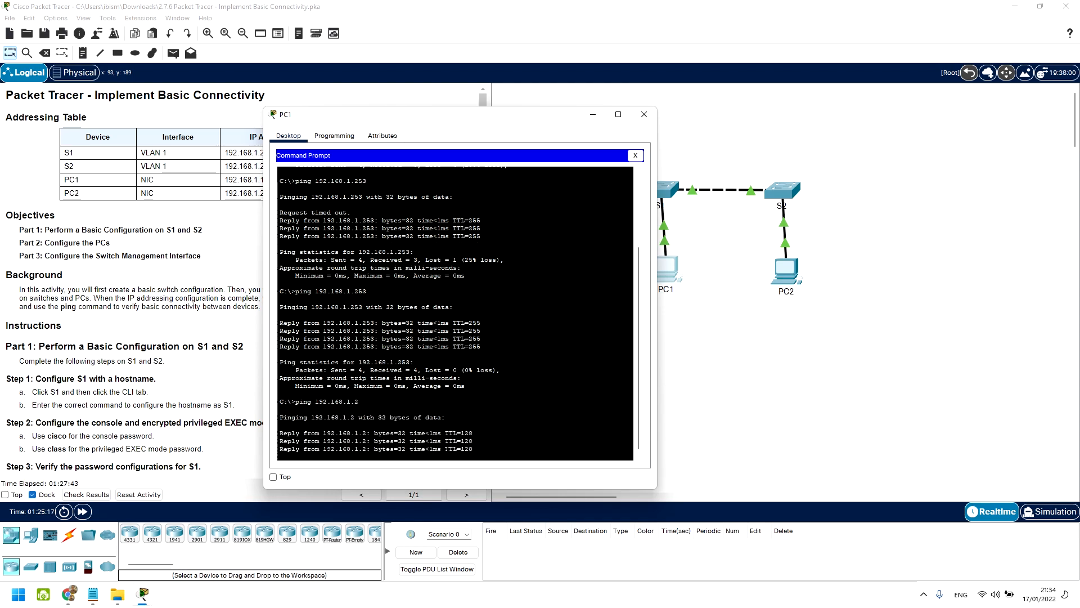
{"action": "key", "text": "Return"}
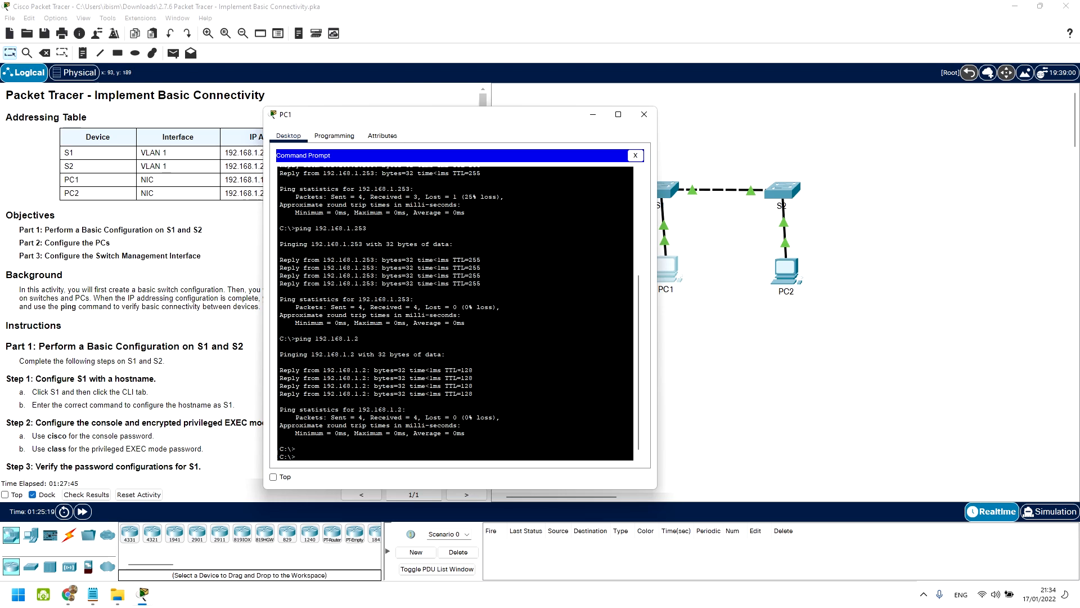
Step: Ping S2 at 192.168.1.254 from PC1, then bring the main workspace forward
{"action": "key", "text": "Up"}
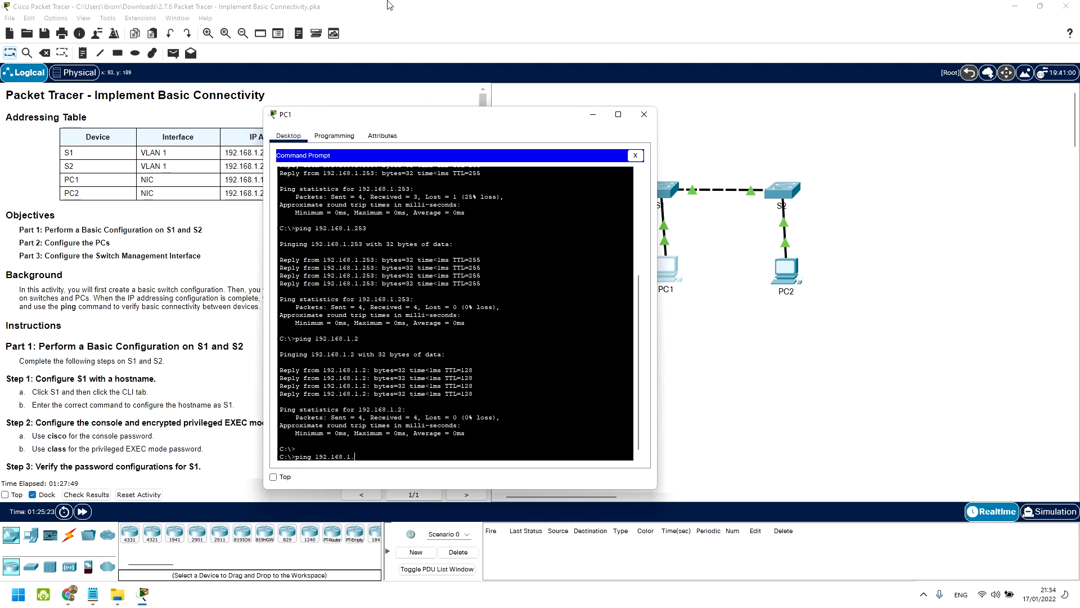
{"action": "mouse_move", "coordinate": [442, 111]}
{"action": "left_mouse_down"}
{"action": "mouse_move", "coordinate": [673, 242]}
{"action": "mouse_move", "coordinate": [451, 109]}
{"action": "left_mouse_up"}
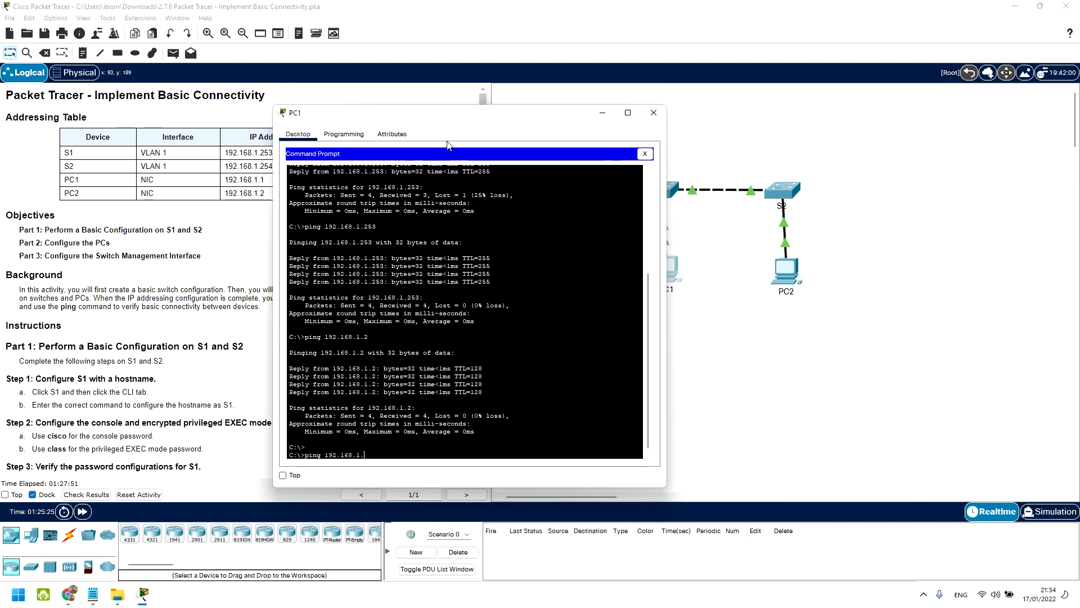
{"action": "type", "text": "254"}
{"action": "key", "text": "Return"}
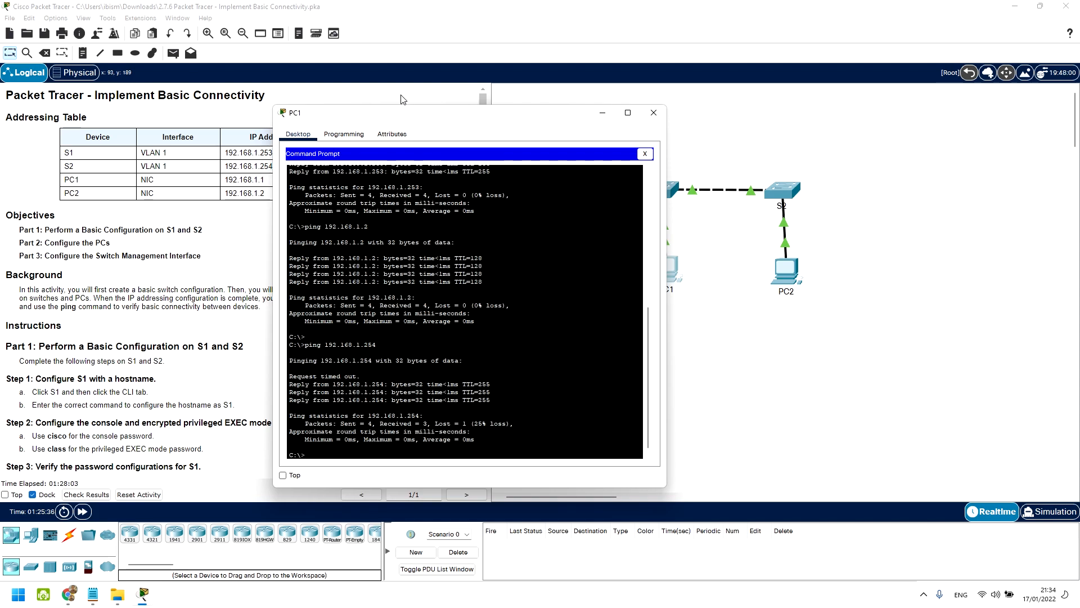
{"action": "left_click", "coordinate": [227, 273]}
{"action": "scroll", "coordinate": [218, 309], "scroll_direction": "down", "scroll_amount": 4}
Step: Ping PC1 at 192.168.1.1 from S2's CLI, confirm 100 percent (5/5) success, close the console
{"action": "scroll", "coordinate": [218, 308], "scroll_direction": "down", "scroll_amount": 5}
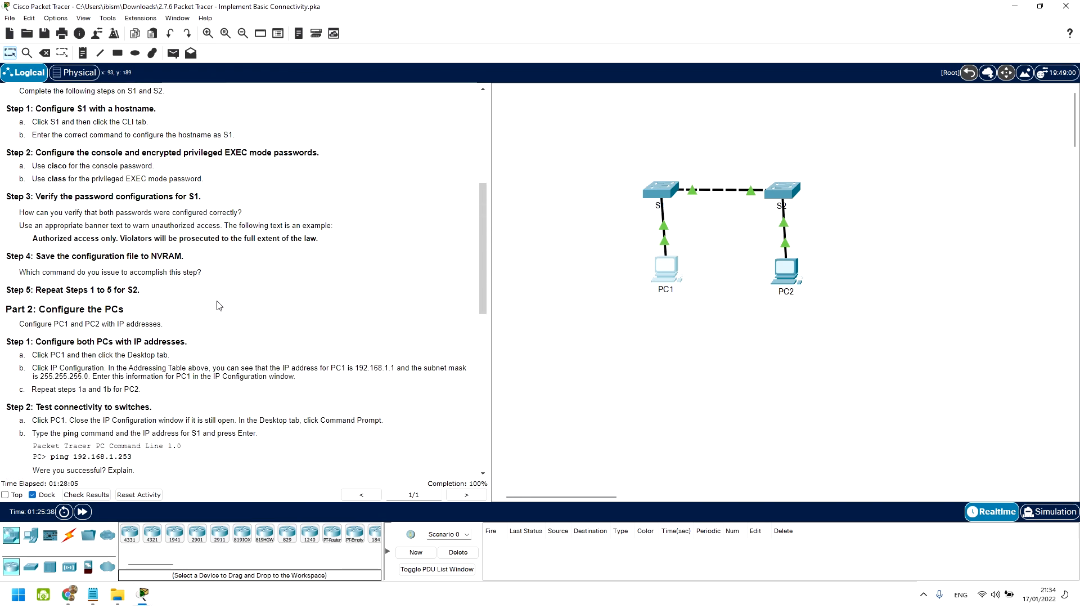
{"action": "scroll", "coordinate": [219, 304], "scroll_direction": "down", "scroll_amount": 14}
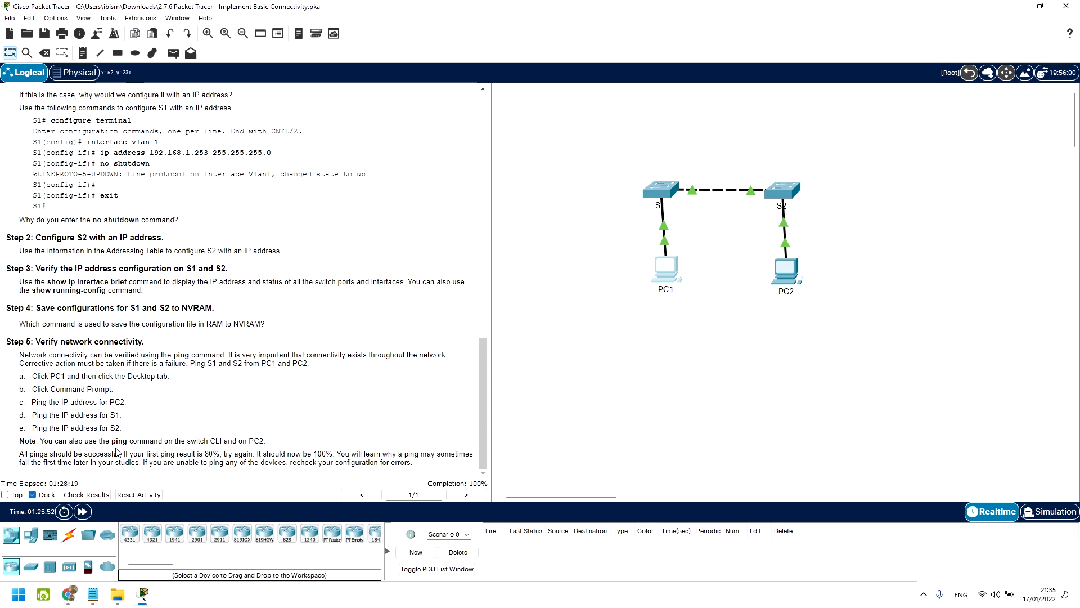
{"action": "left_click", "coordinate": [783, 189]}
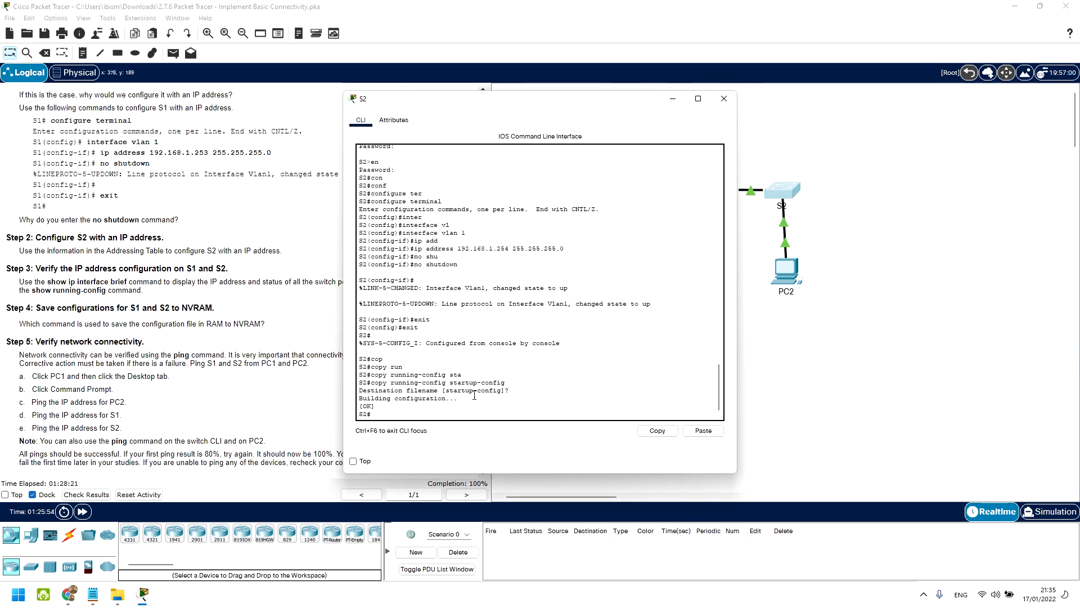
{"action": "type", "text": "ping 192."}
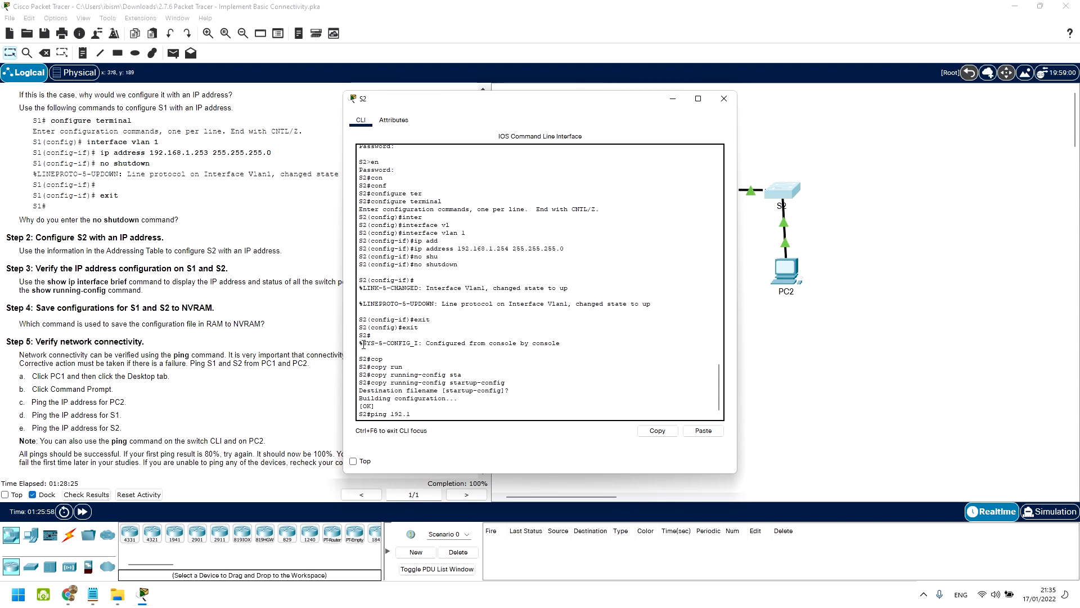
{"action": "type", "text": "168.1.1"}
{"action": "key", "text": "Return"}
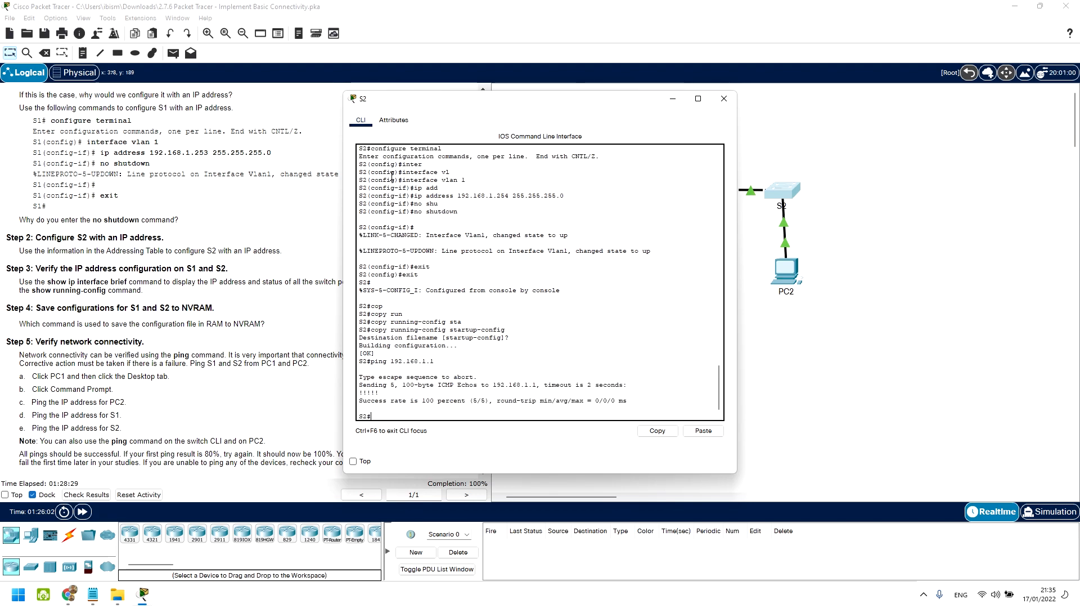
{"action": "left_click_drag", "start_coordinate": [434, 400], "coordinate": [407, 402]}
{"action": "left_click", "coordinate": [382, 358]}
{"action": "left_click", "coordinate": [724, 98]}
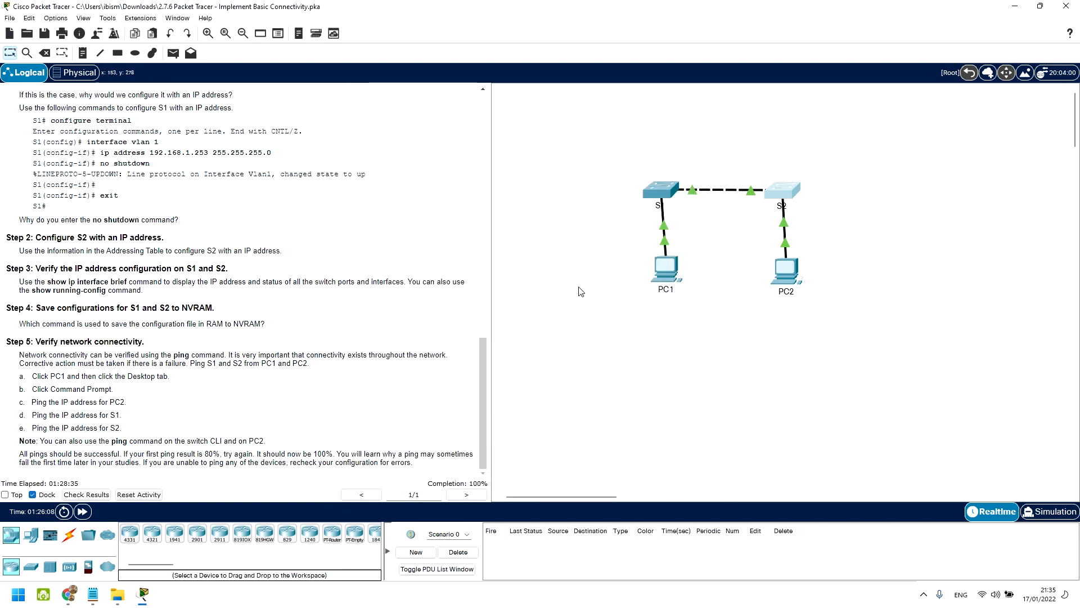
Step: Add a simple PDU from PC1 to PC2 and switch to Simulation mode
{"action": "left_click", "coordinate": [171, 51]}
{"action": "left_click", "coordinate": [665, 267]}
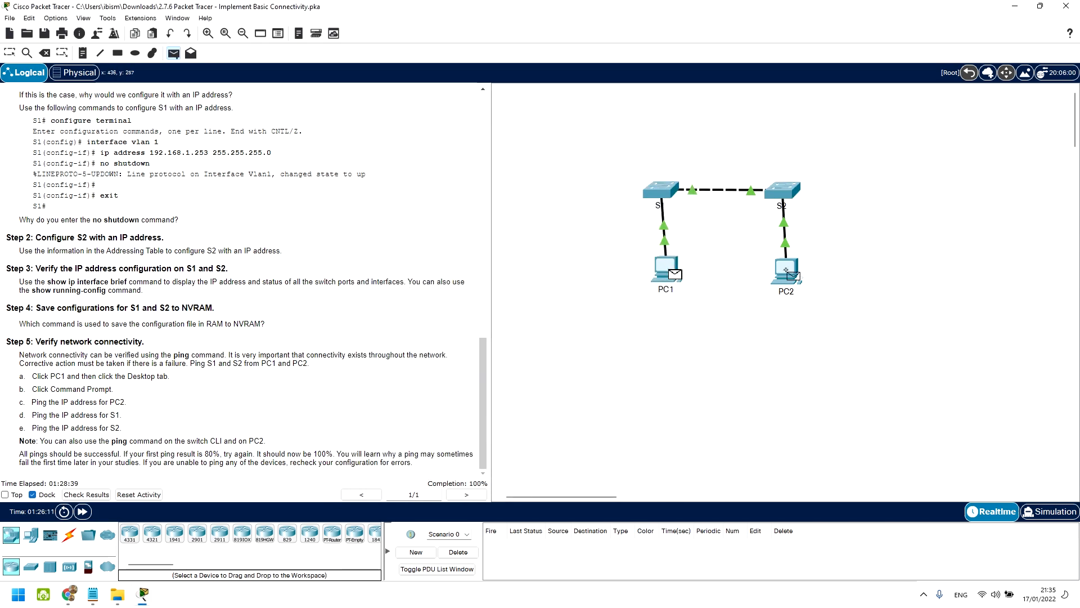
{"action": "left_click", "coordinate": [794, 274]}
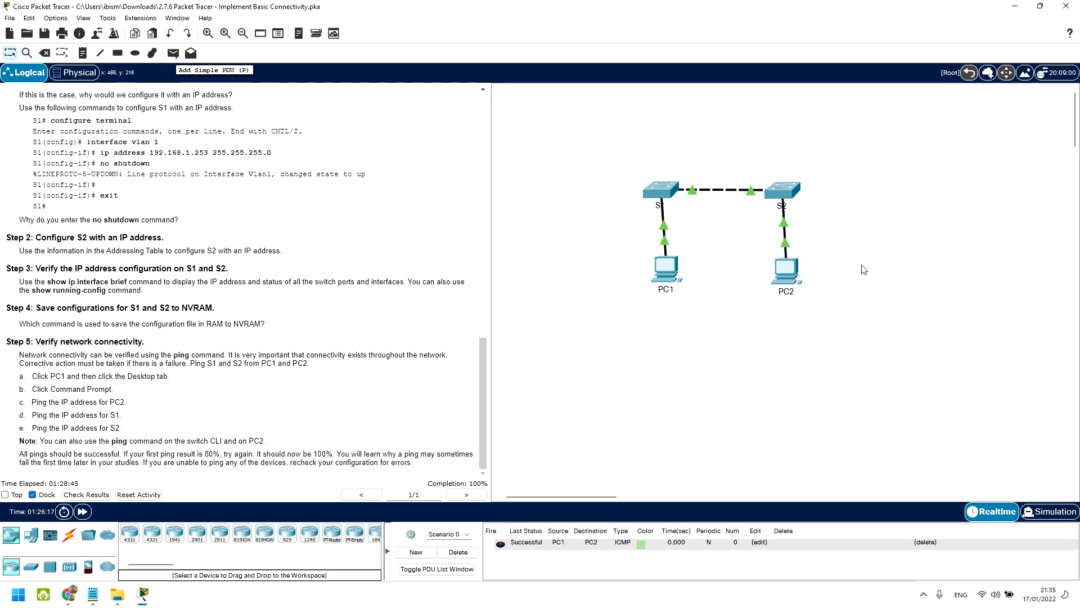
{"action": "key", "text": "shift+s"}
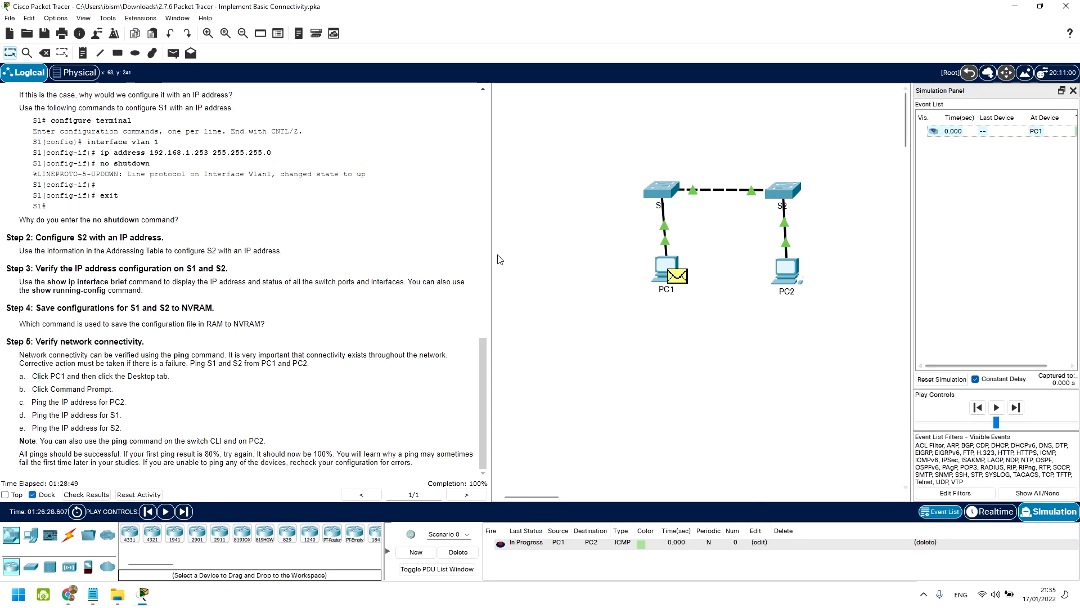
{"action": "left_click_drag", "start_coordinate": [492, 265], "coordinate": [417, 254]}
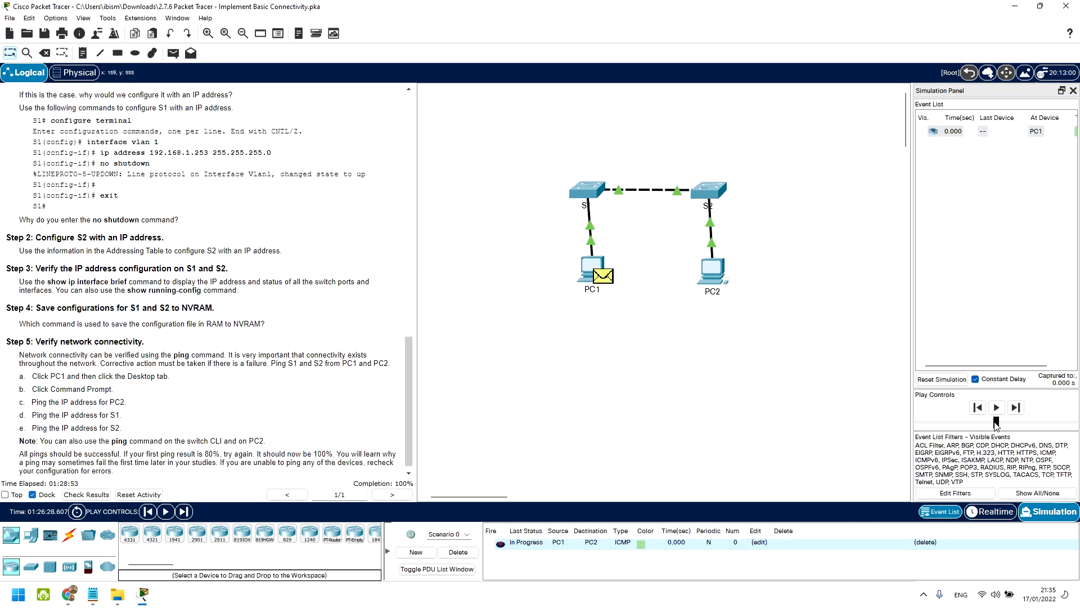
Step: Replace it with a new PC1-to-PC2 PDU and step the simulation forward
{"action": "left_click", "coordinate": [458, 552]}
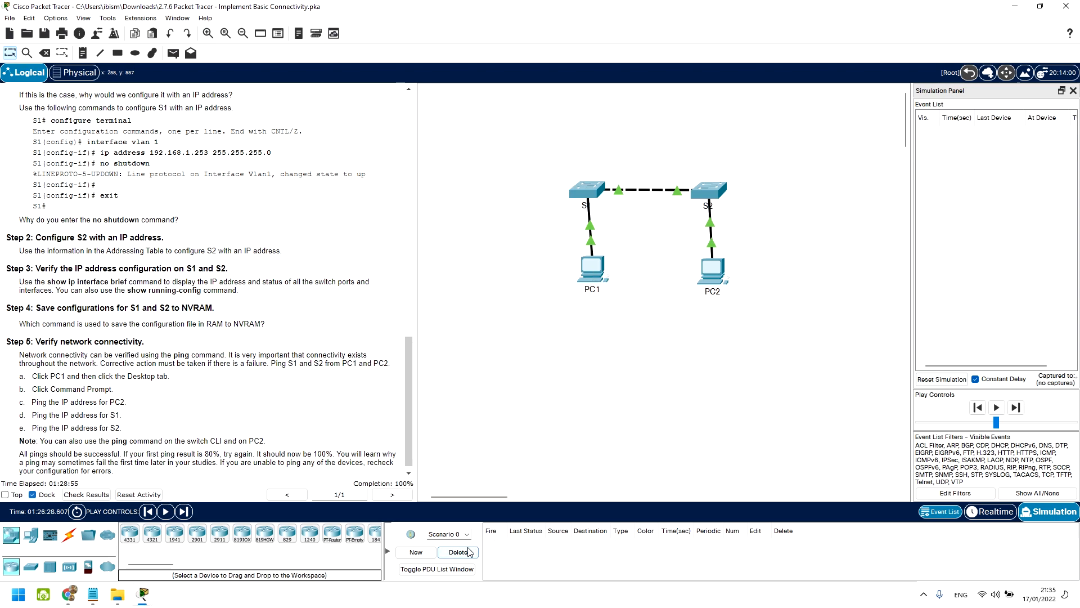
{"action": "left_click", "coordinate": [172, 53]}
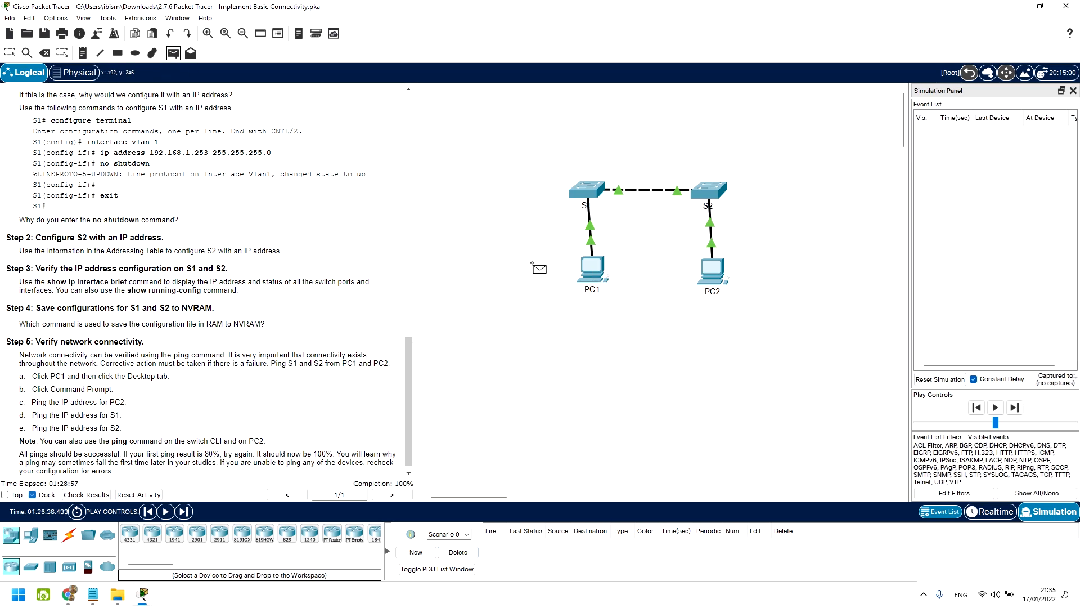
{"action": "left_click", "coordinate": [592, 265]}
{"action": "left_click", "coordinate": [709, 272]}
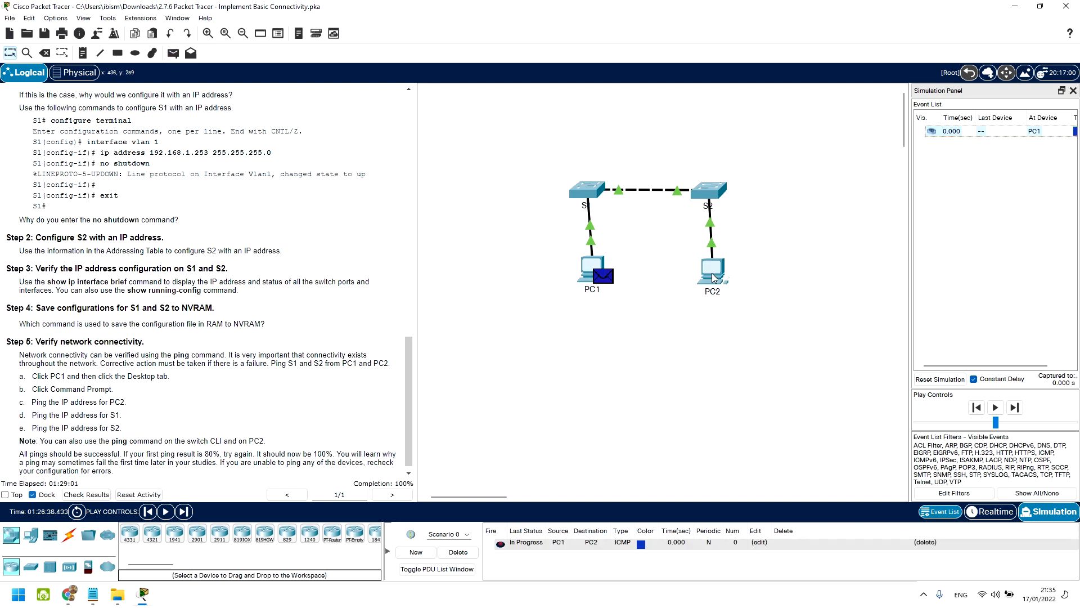
{"action": "left_click", "coordinate": [1000, 412]}
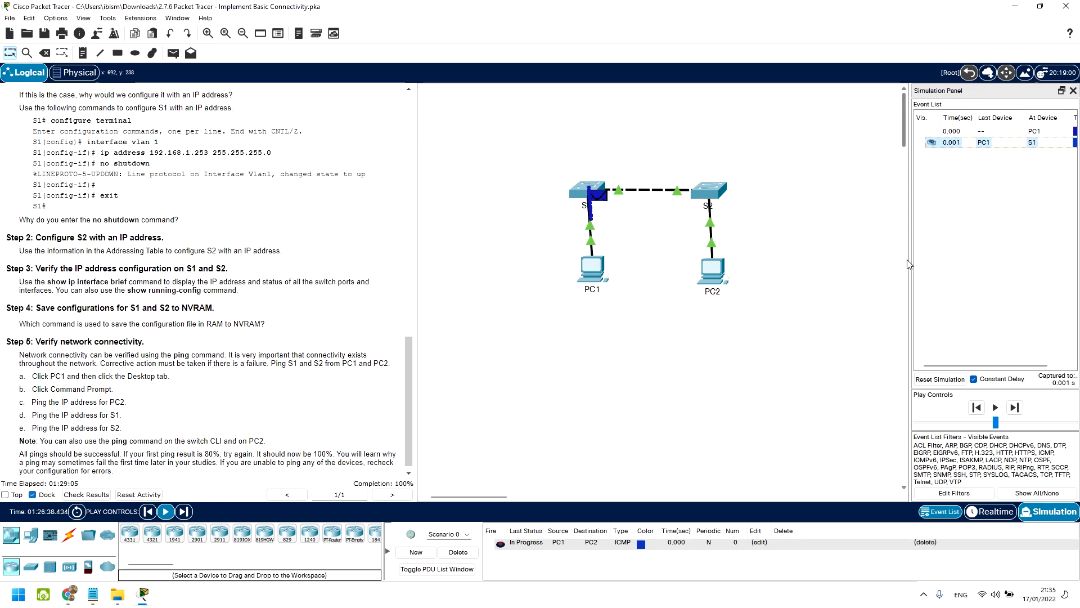
{"action": "left_click_drag", "start_coordinate": [910, 265], "coordinate": [833, 265]}
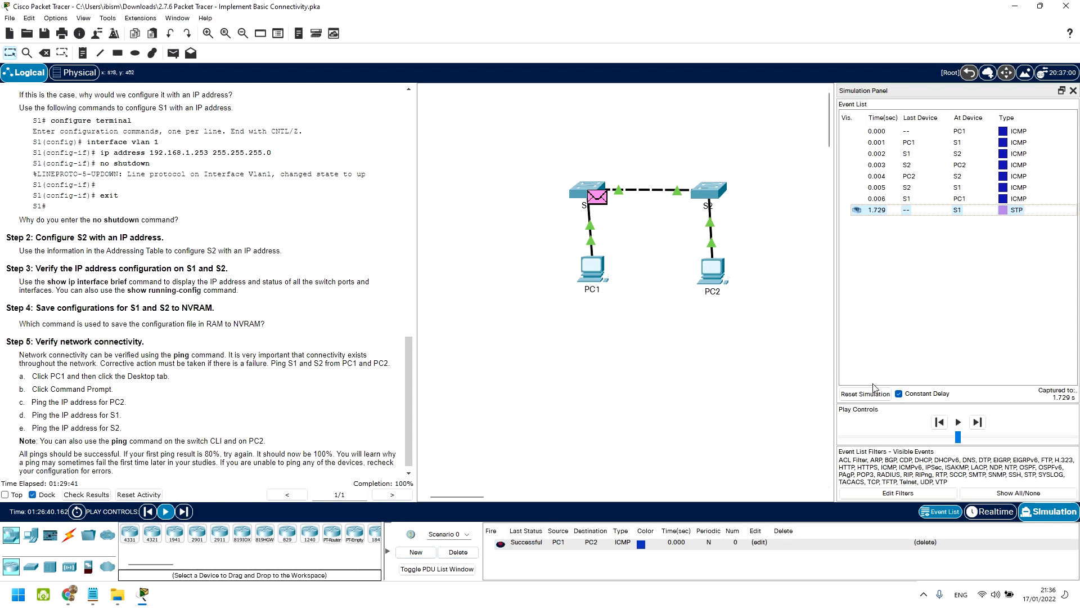
{"action": "left_click", "coordinate": [959, 423]}
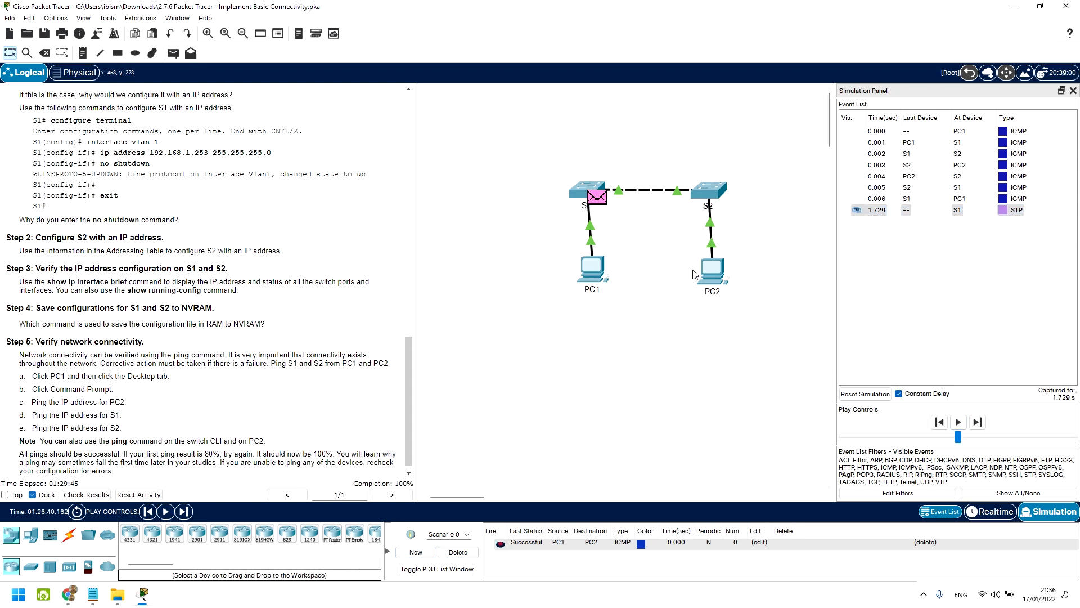
{"action": "left_click", "coordinate": [1006, 132]}
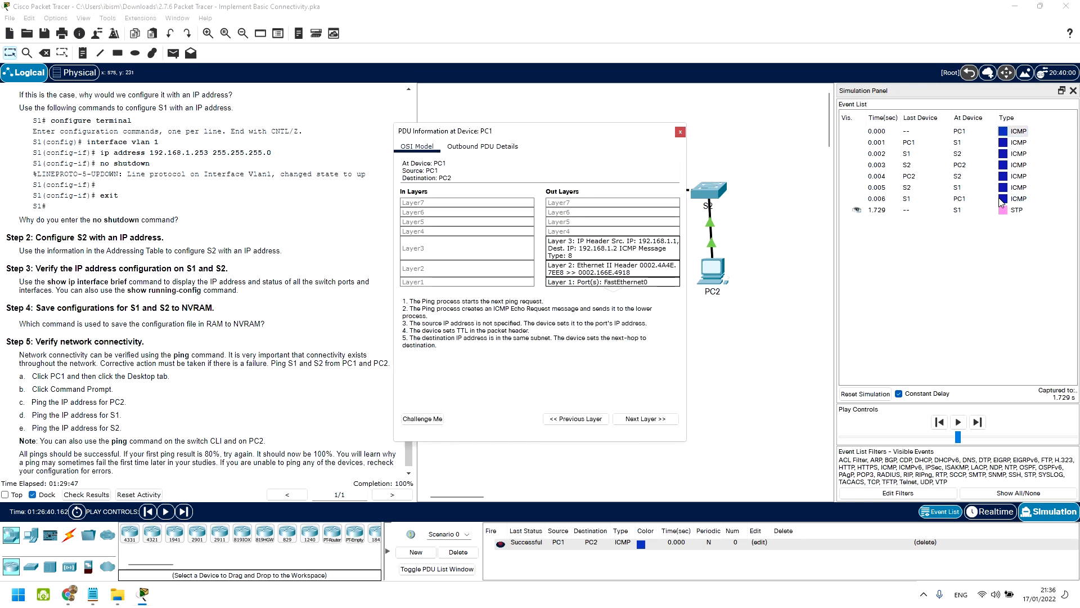
{"action": "left_click", "coordinate": [680, 133]}
{"action": "scroll", "coordinate": [307, 233], "scroll_direction": "down", "scroll_amount": 1}
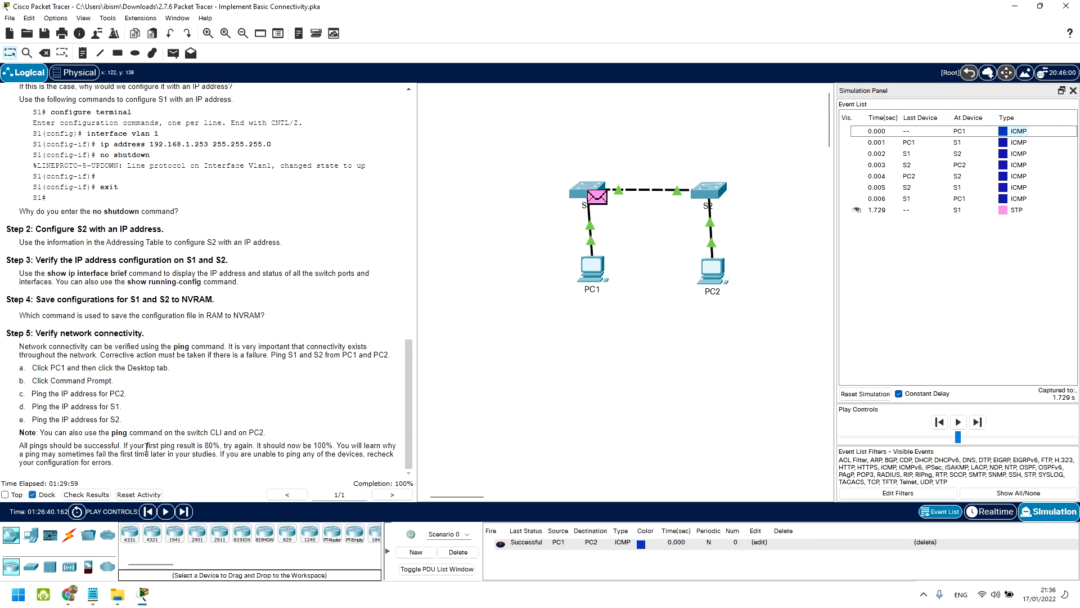
{"action": "left_click", "coordinate": [86, 495]}
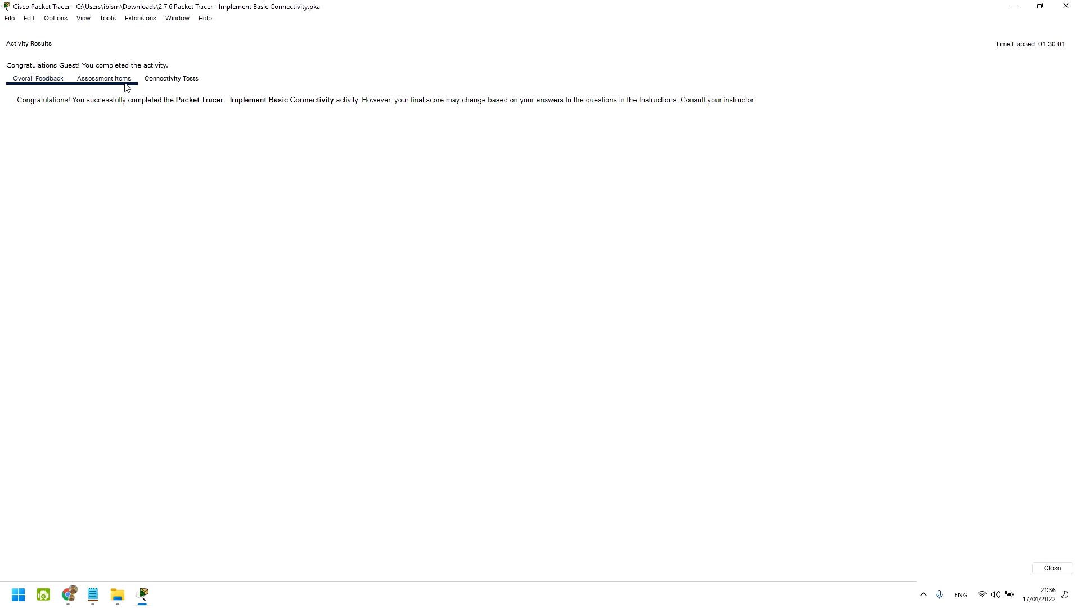
{"action": "left_click", "coordinate": [104, 79]}
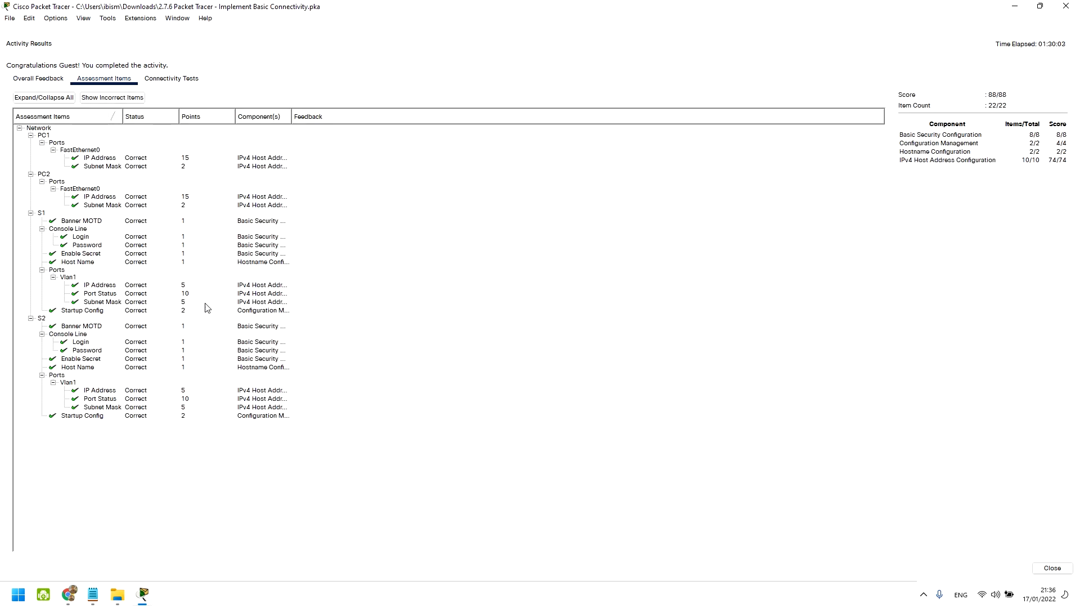
{"action": "left_click", "coordinate": [1053, 567]}
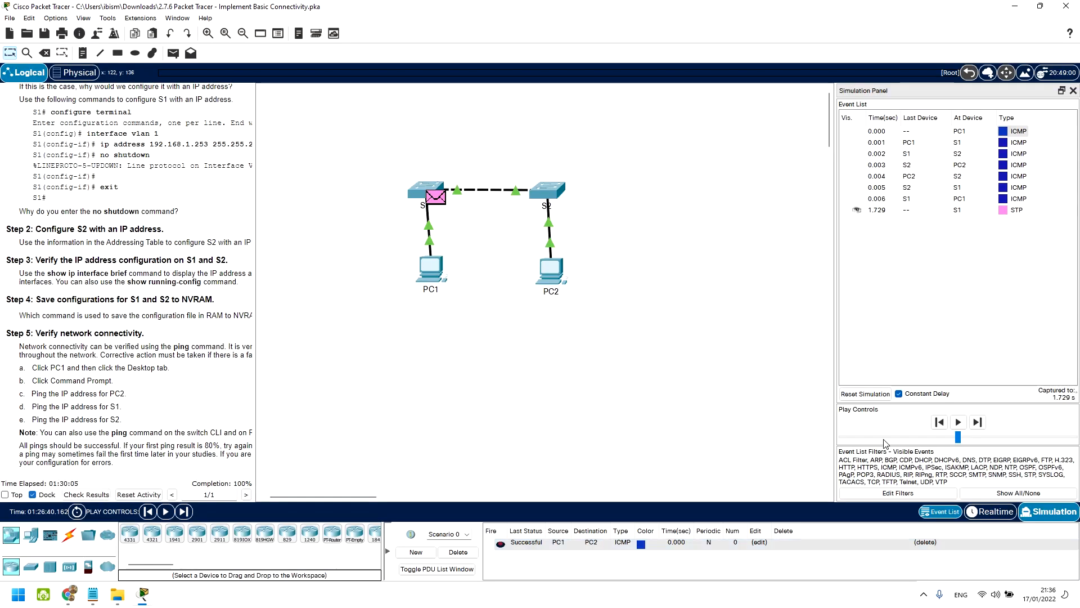